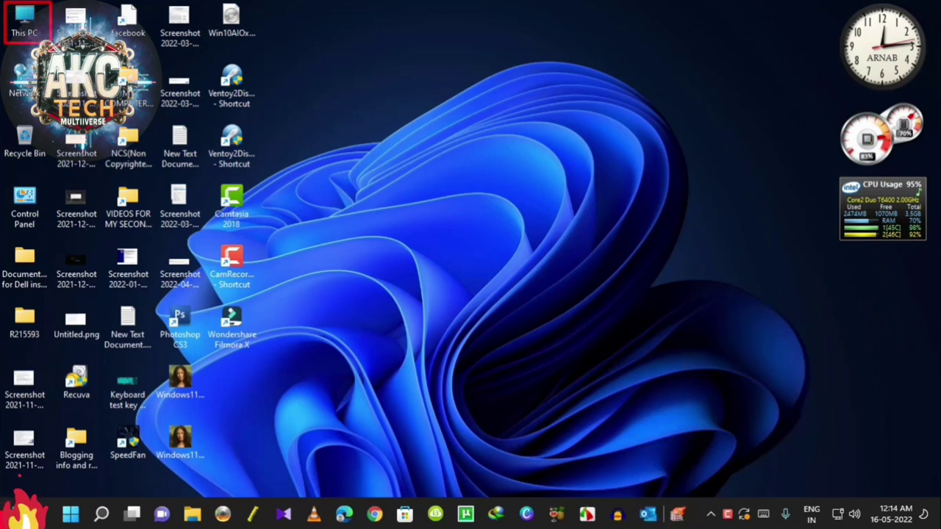
Check the contents of the New Volume (F:) and New Volume (G:) drives in This PC, and close the file window
double_click(25, 24)
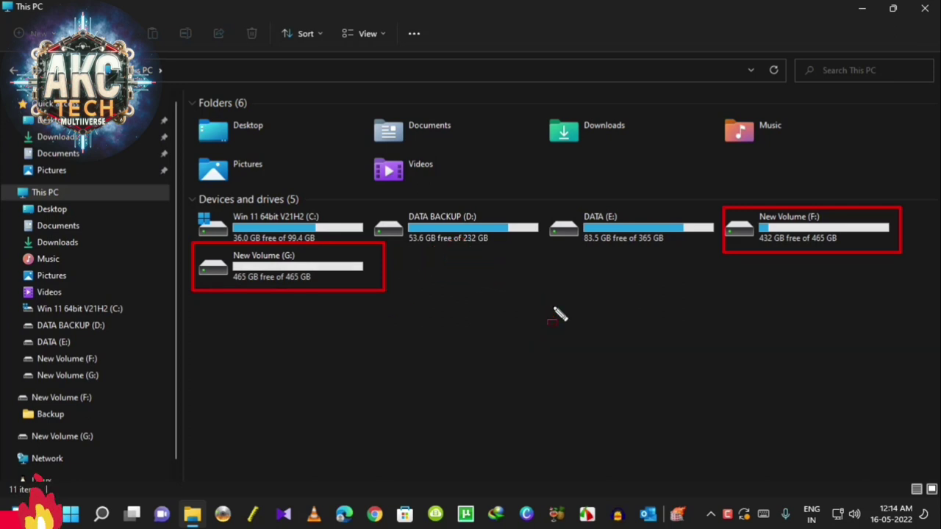
double_click(790, 232)
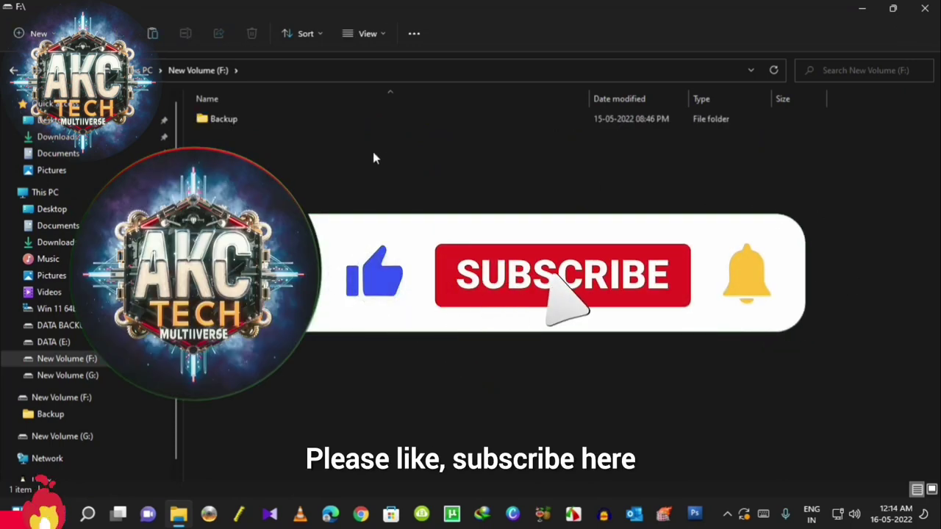
left_click(14, 71)
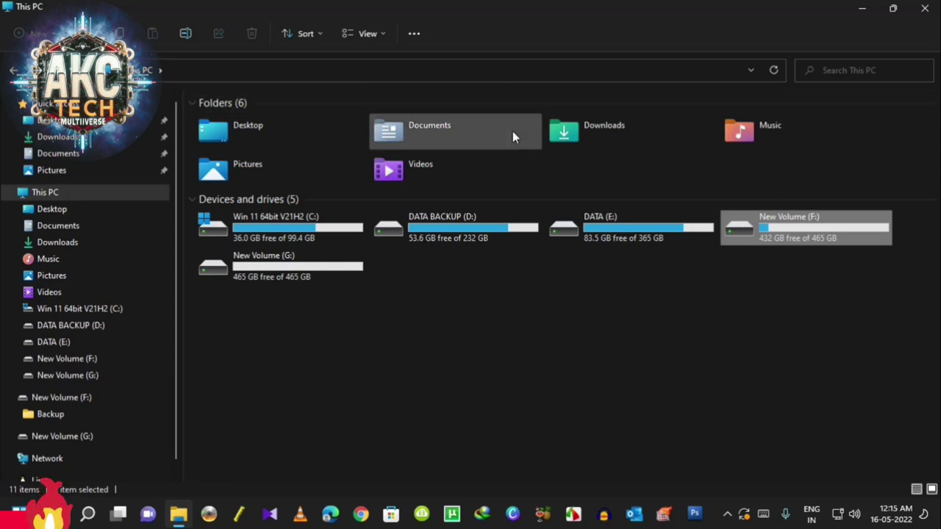
double_click(285, 269)
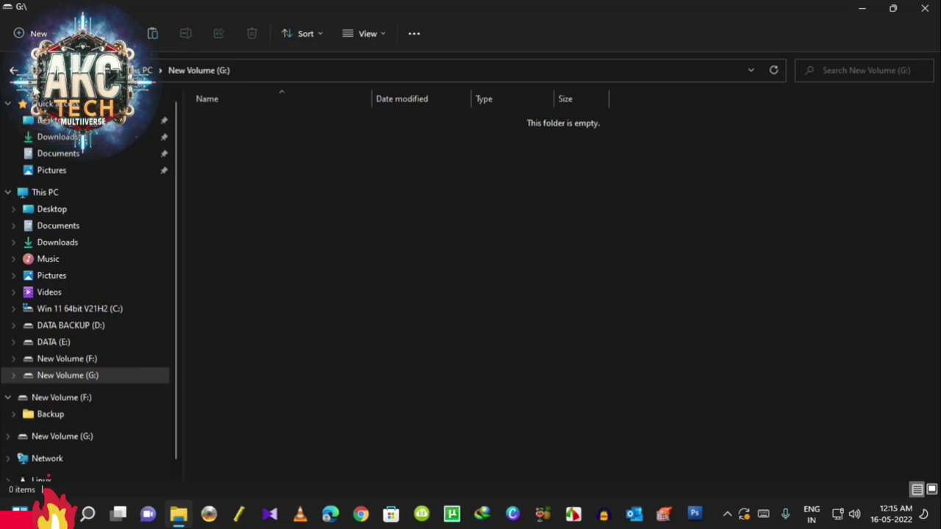
left_click(13, 71)
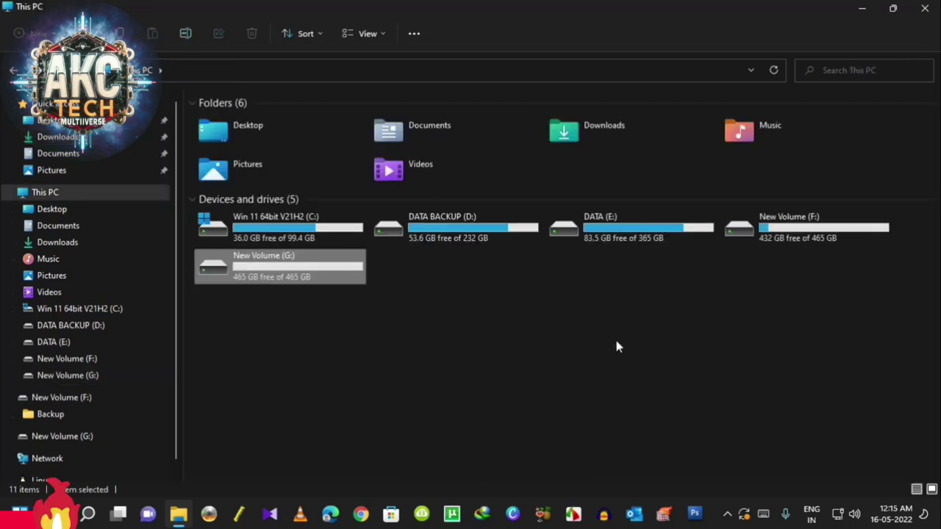
left_click(641, 326)
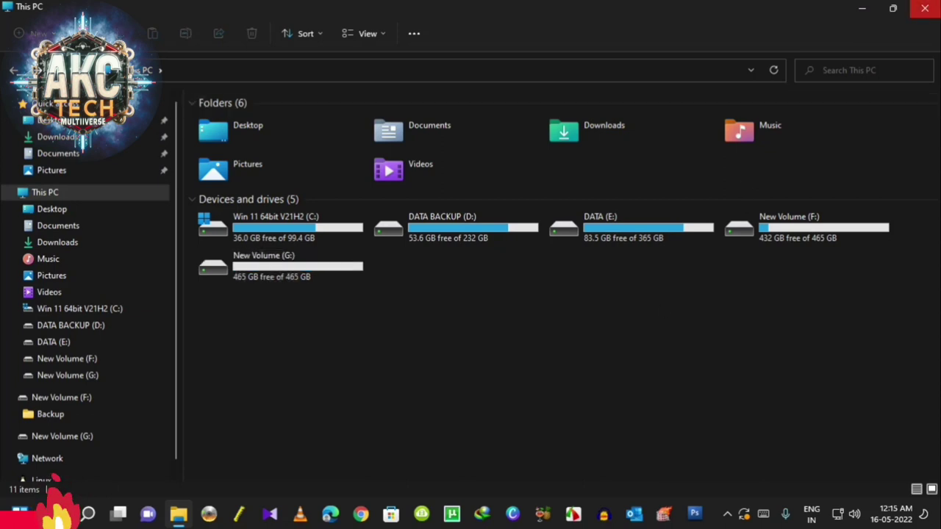
left_click(926, 9)
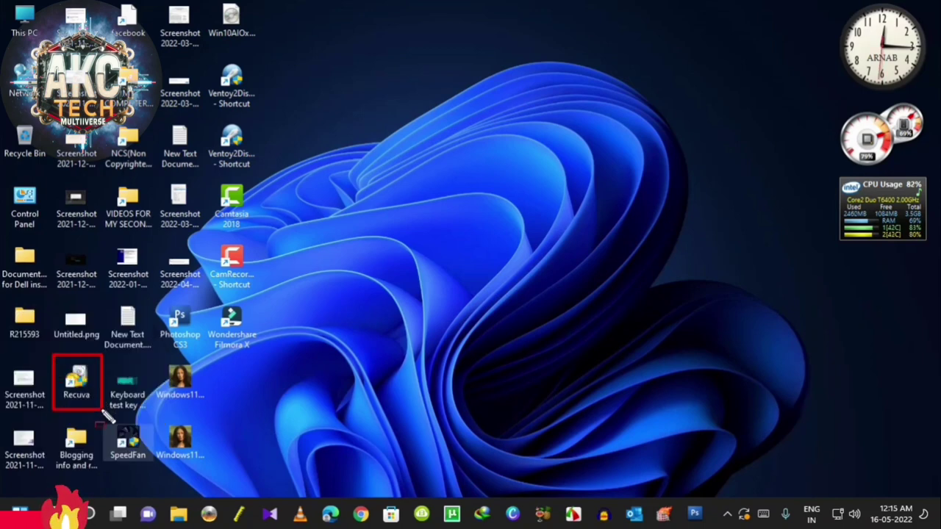
Launch Recuva from the desktop, dismiss the On-Screen Keyboard, and decline the new version download
left_click(74, 373)
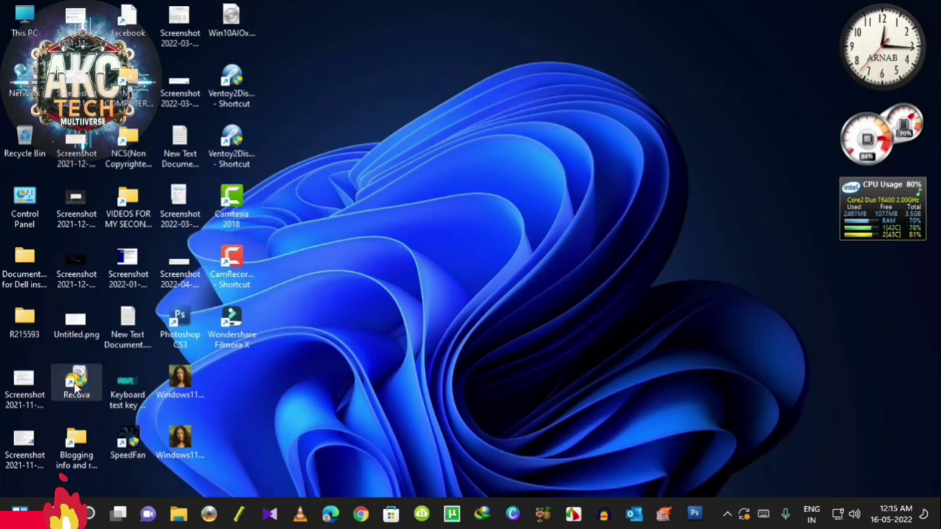
double_click(78, 378)
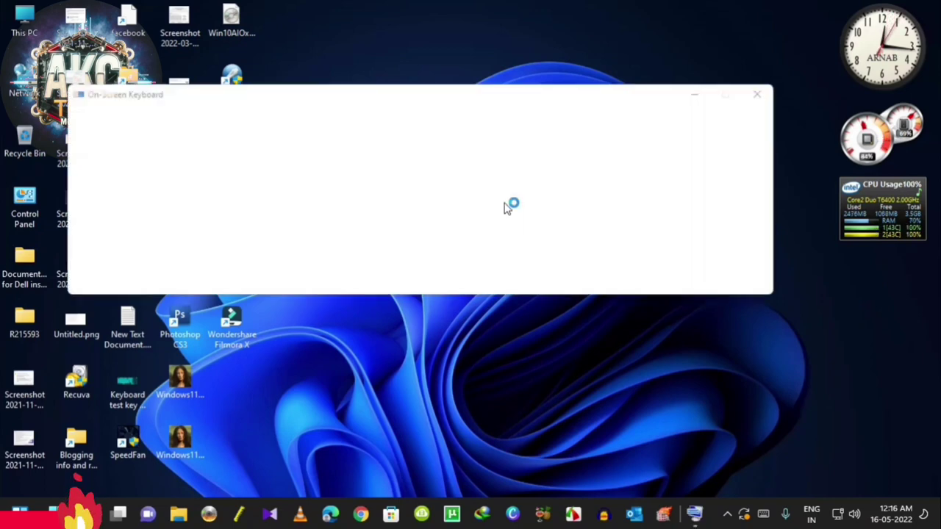
left_click(758, 95)
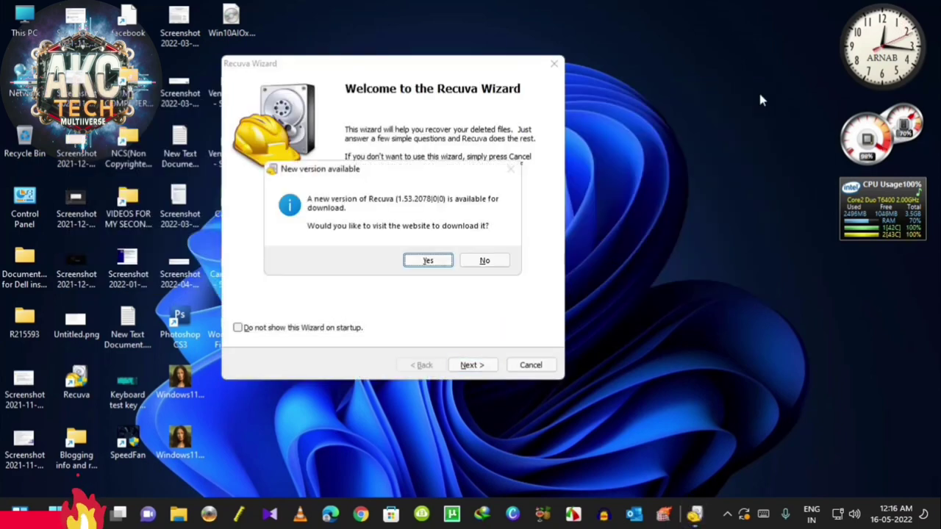
key("Tab")
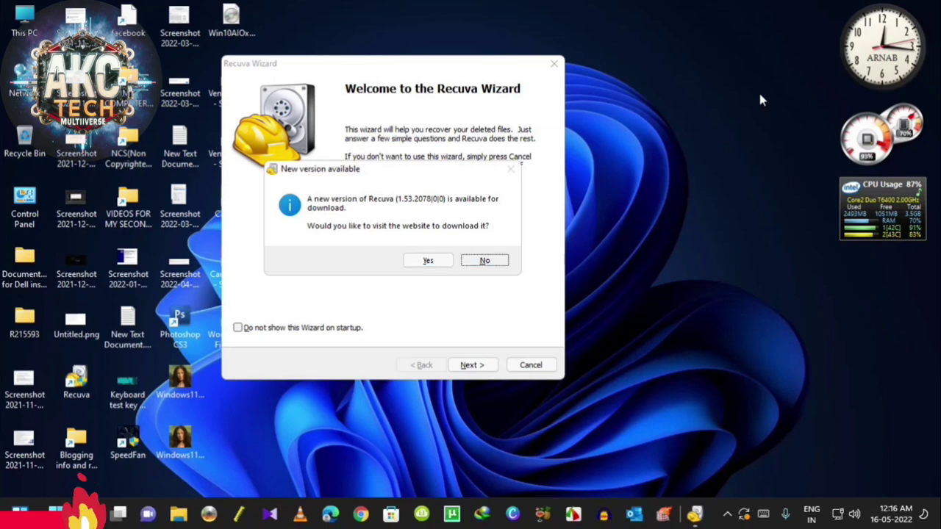
key("Return")
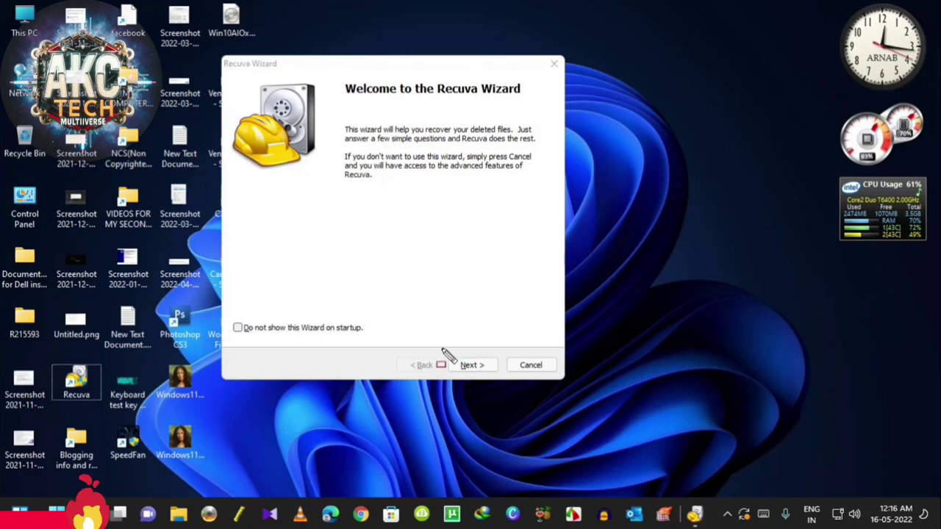
Proceed past the Recuva Wizard's welcome page to the file type choices
left_click_drag(442, 348, 506, 384)
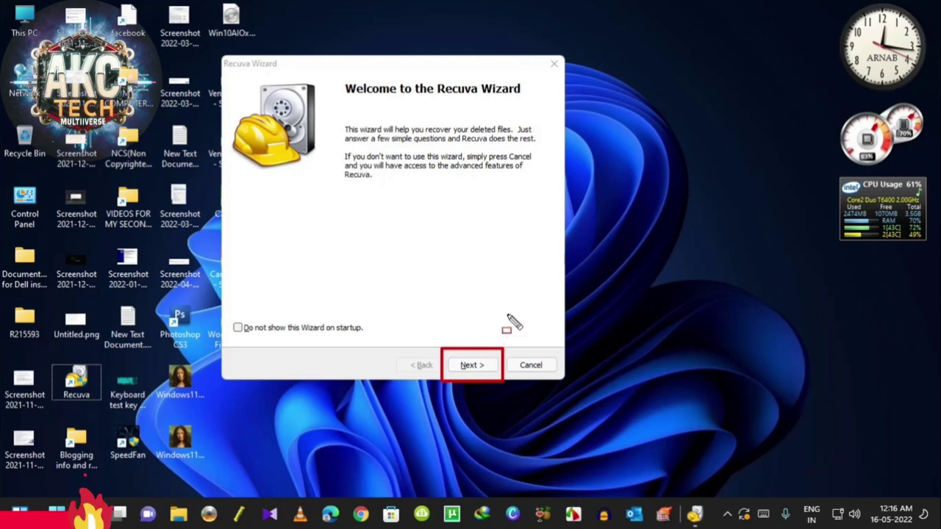
key("Escape")
key("Return")
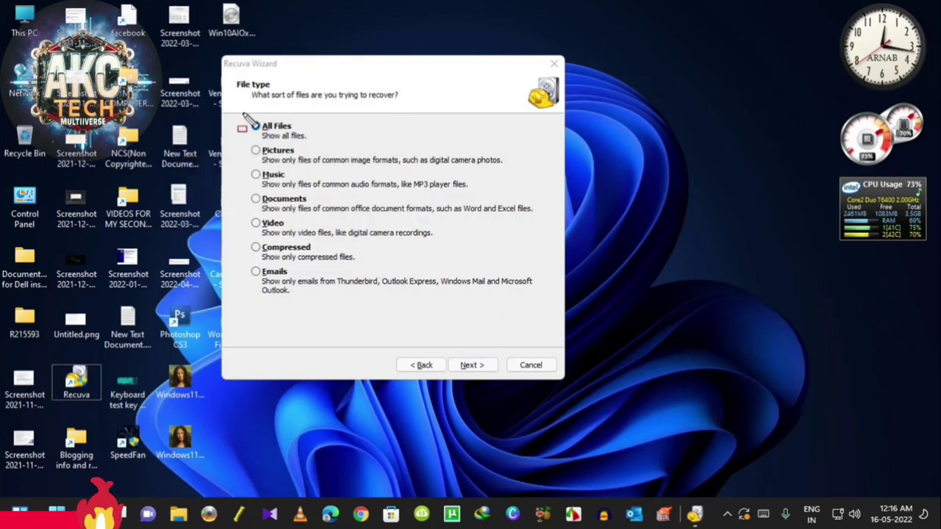
Keep All Files as the file type to recover and continue to the file location page
mouse_move(243, 113)
left_mouse_down()
mouse_move(261, 135)
mouse_move(313, 146)
left_mouse_up()
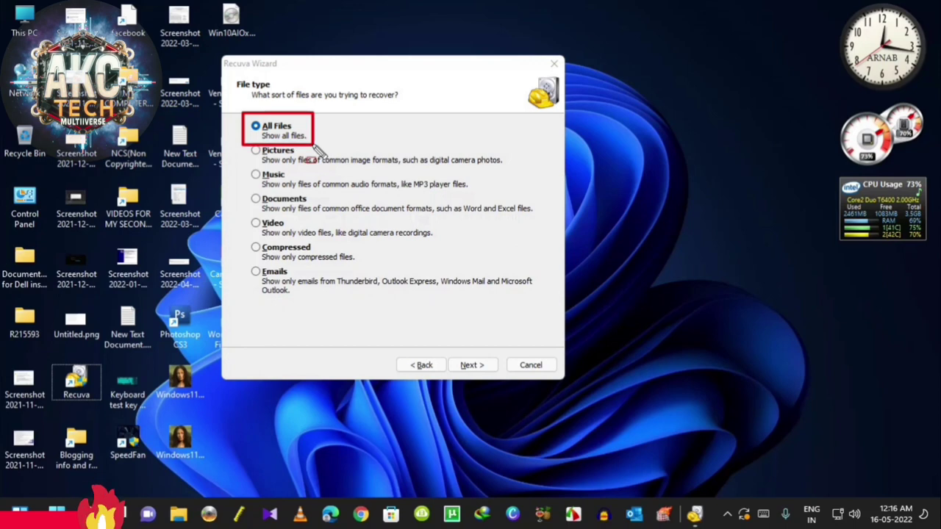
key("Escape")
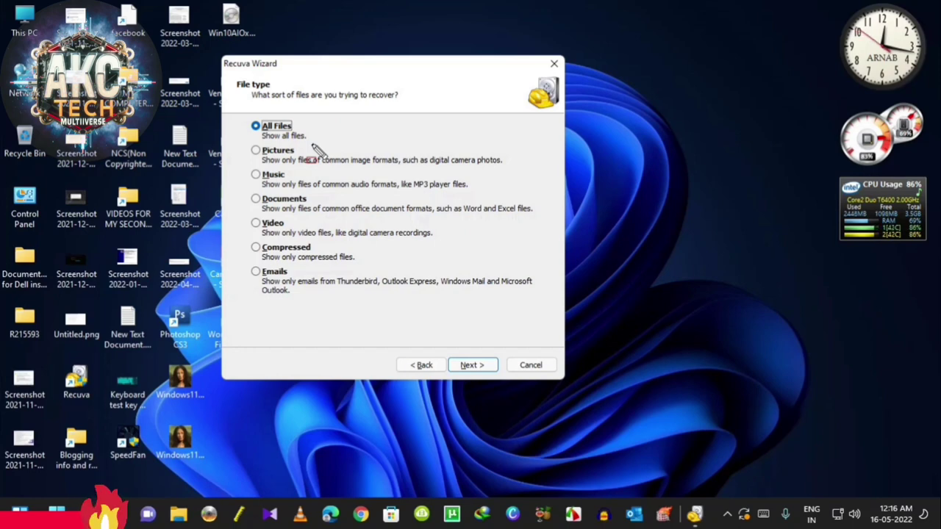
key("Escape")
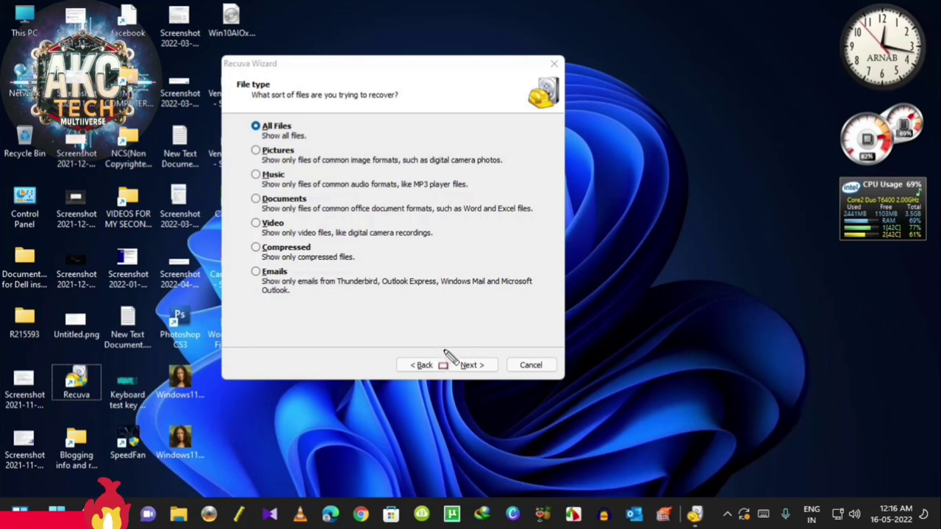
mouse_move(445, 349)
left_mouse_down()
mouse_move(458, 375)
mouse_move(512, 388)
left_mouse_up()
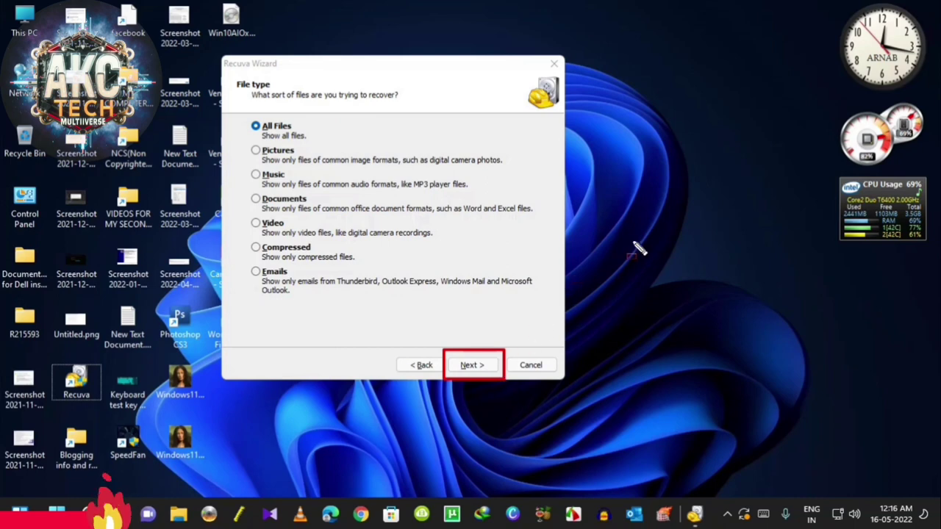
key("Escape")
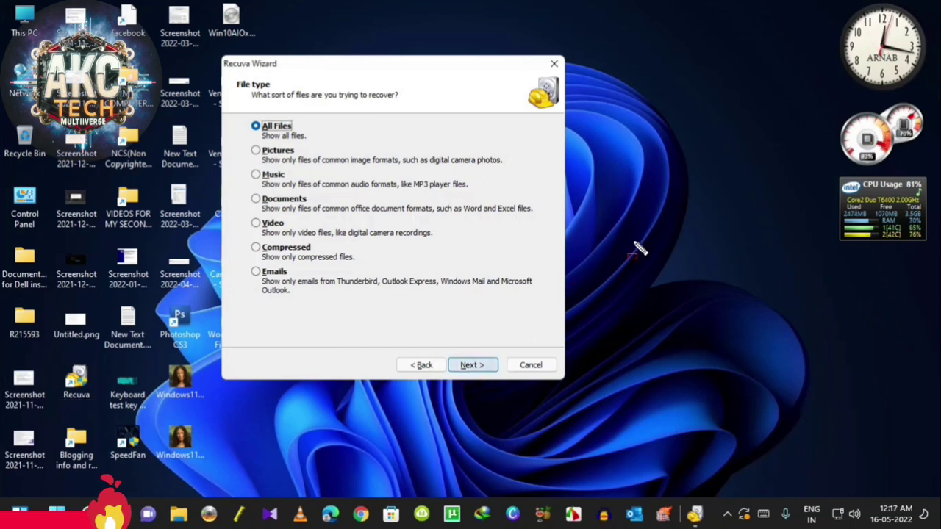
key("Return")
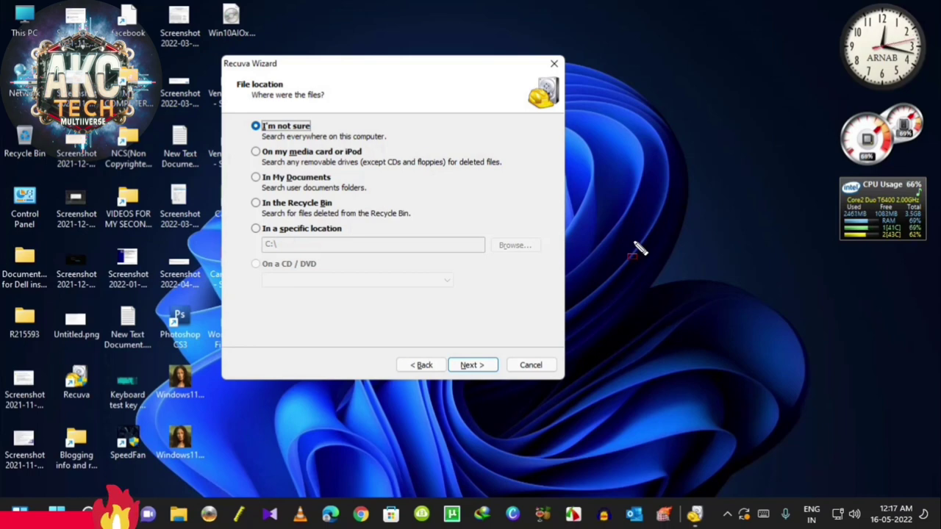
Choose to search for the deleted files in a specific location
left_click(636, 248)
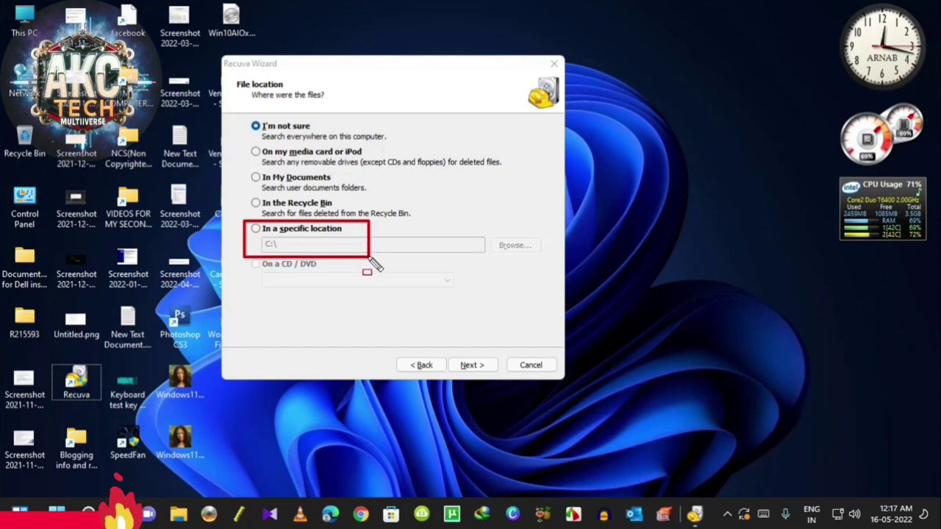
key("Escape")
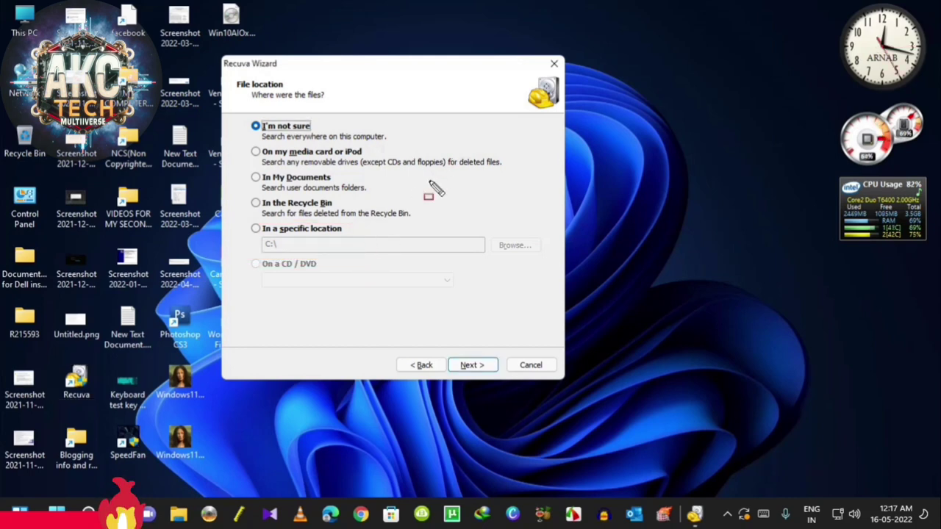
key("alt+s")
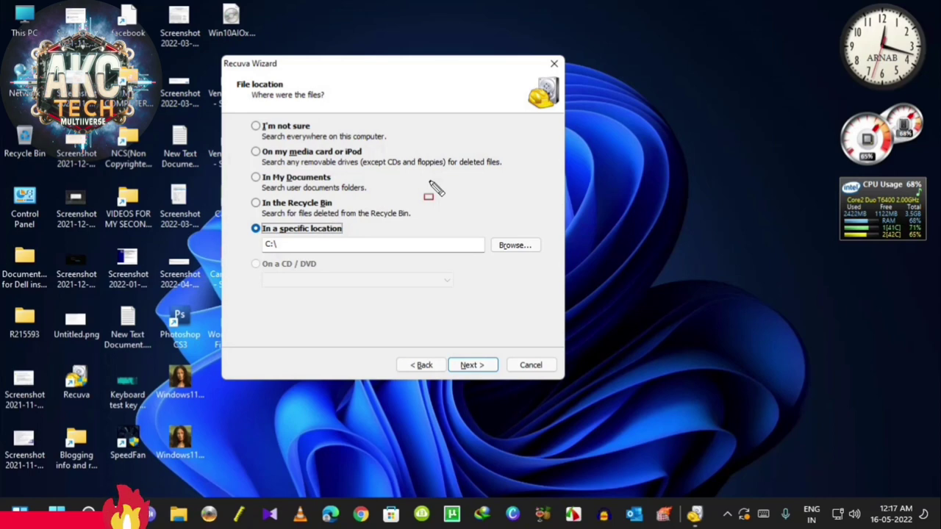
key("Escape")
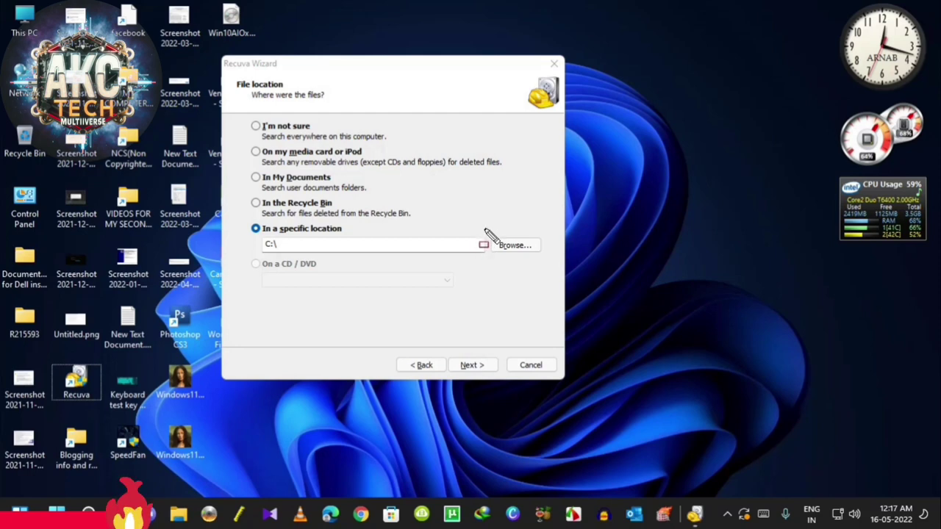
Browse for the search folder and collapse the Win 11 64bit V21H2 (C:) drive in the folder tree
left_click_drag(486, 230, 552, 260)
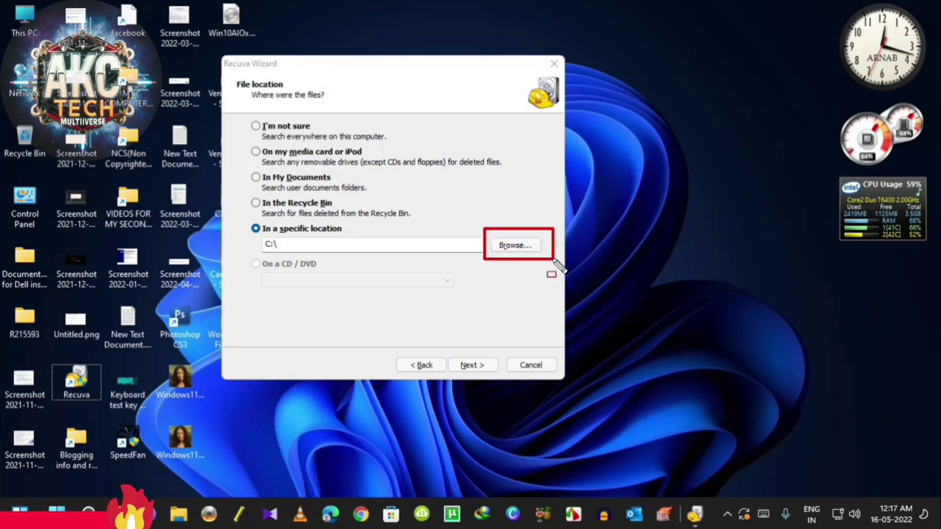
key("Escape")
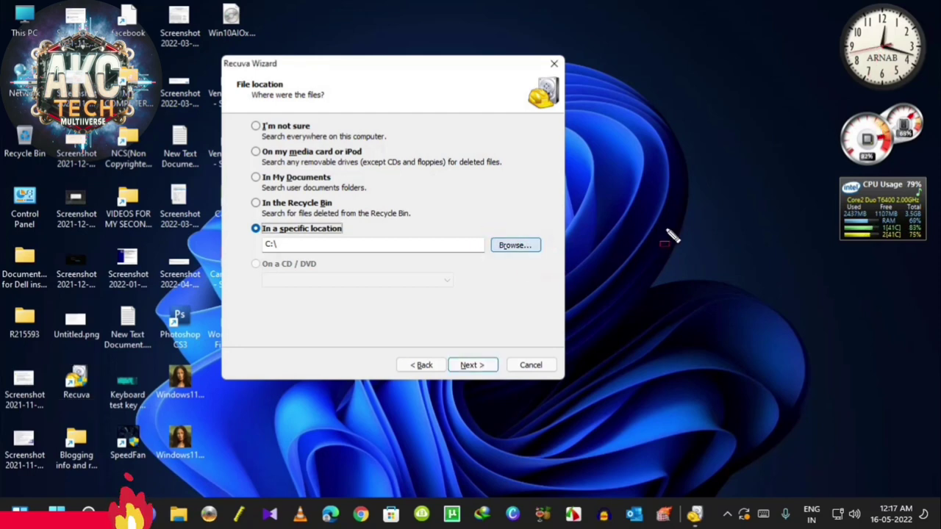
left_click(515, 244)
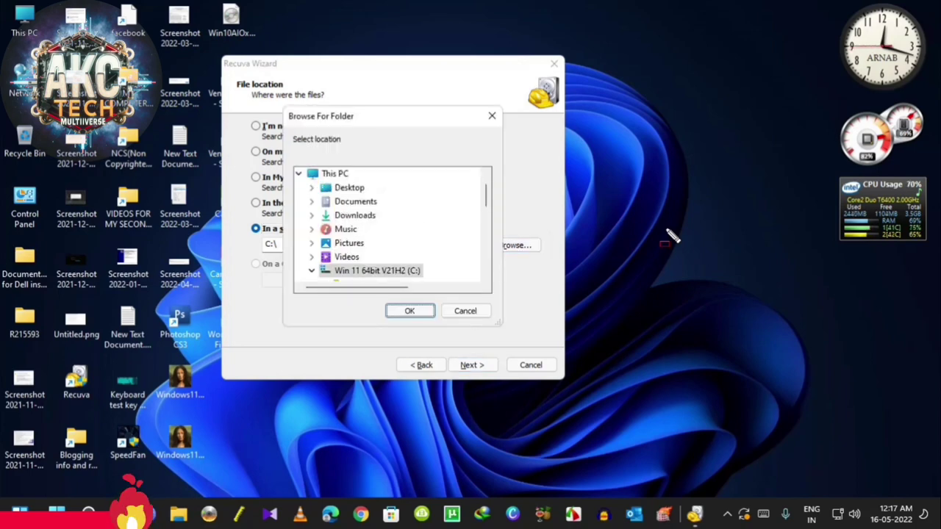
left_click(353, 271)
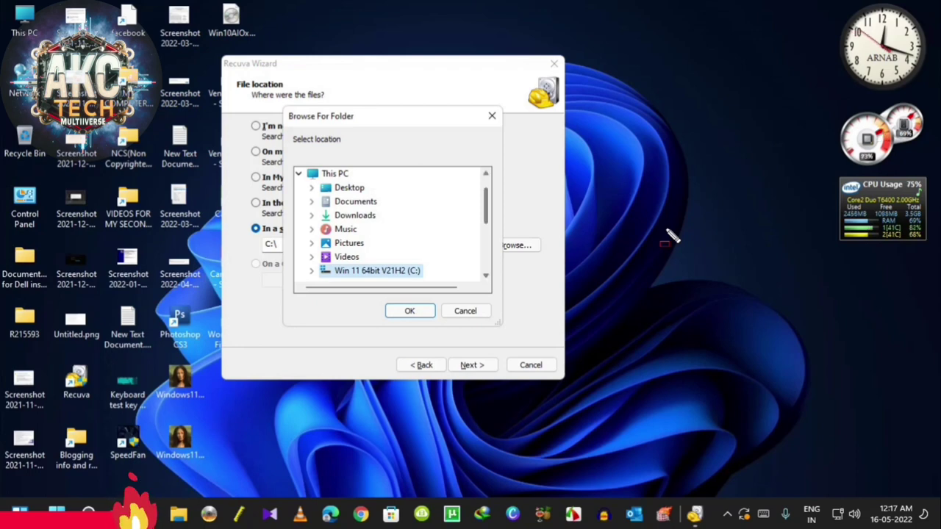
Look through the drives listed under This PC in the folder tree to locate the available volumes
scroll(392, 224, "down", 2)
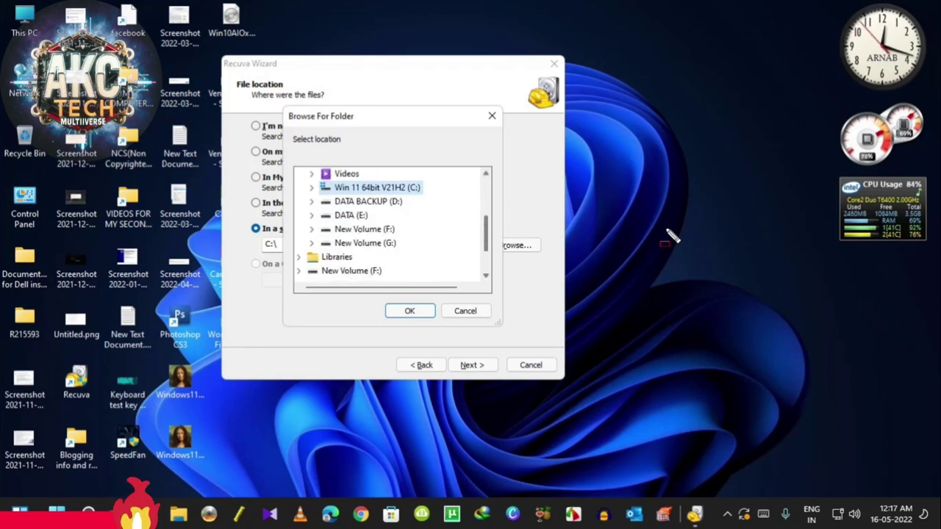
key("ctrl+Down")
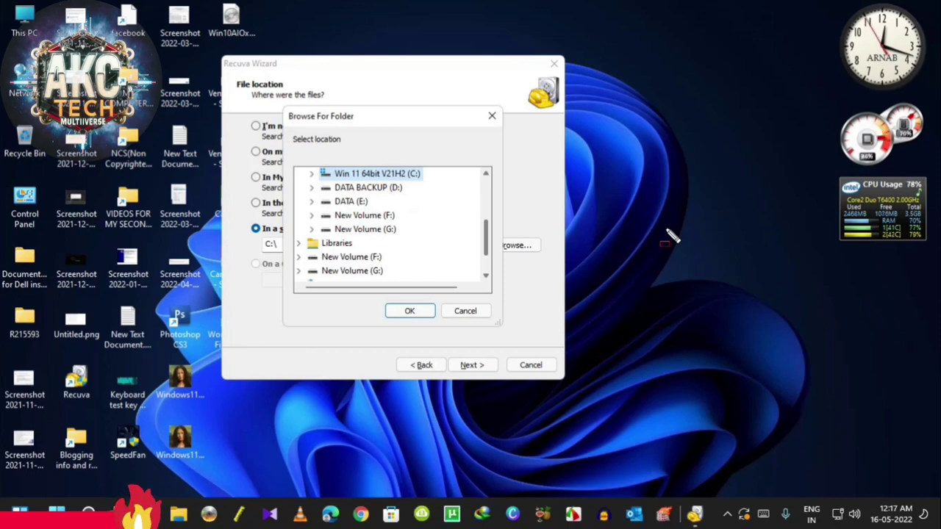
key("ctrl+Down")
key("ctrl+Down")
key("ctrl+Down")
key("ctrl+Up")
key("ctrl+Up")
key("ctrl+Up")
key("ctrl+Up")
key("ctrl+Up")
key("ctrl+Up")
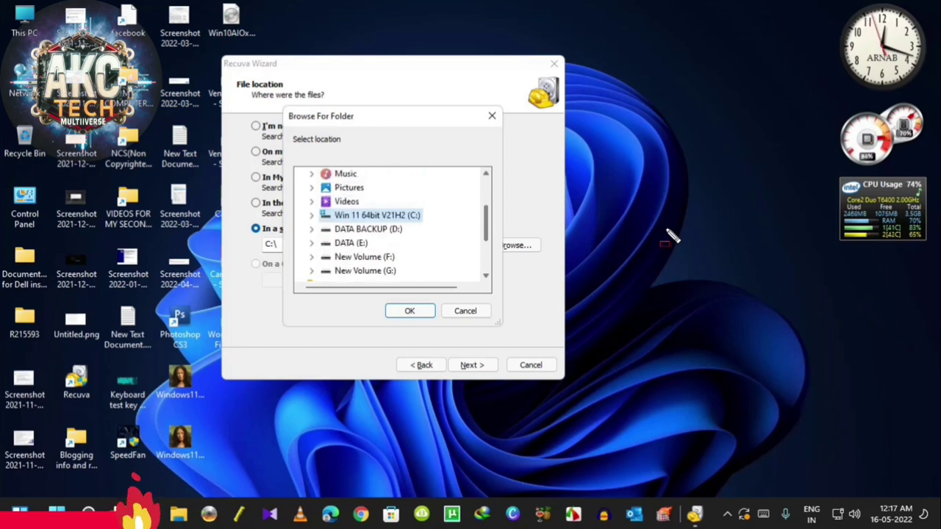
key("ctrl+Down")
key("ctrl+Down")
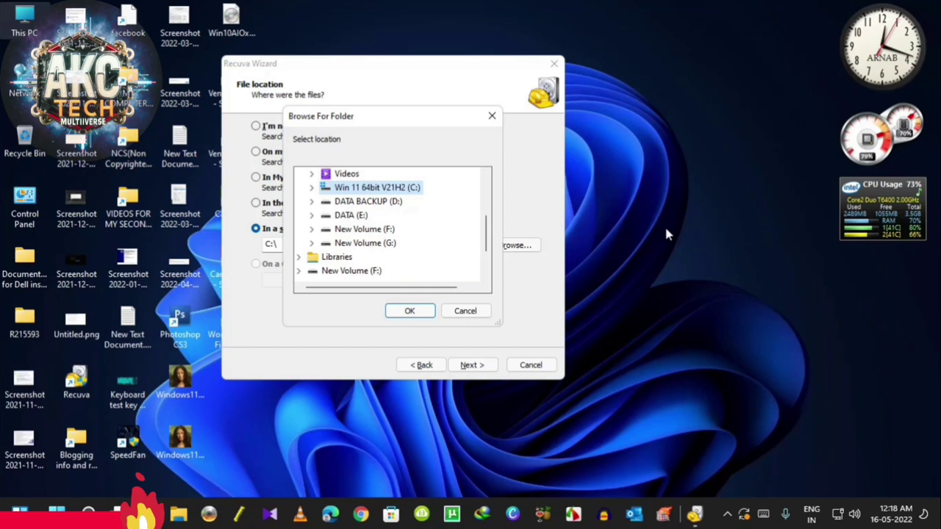
Open This PC from the desktop to check which drive letter the empty New Volume uses
left_click(665, 234)
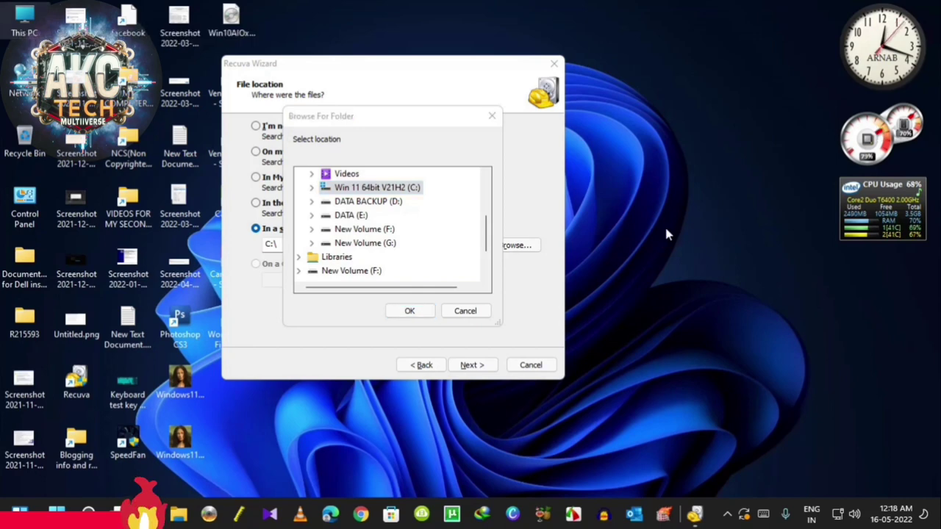
key("Return")
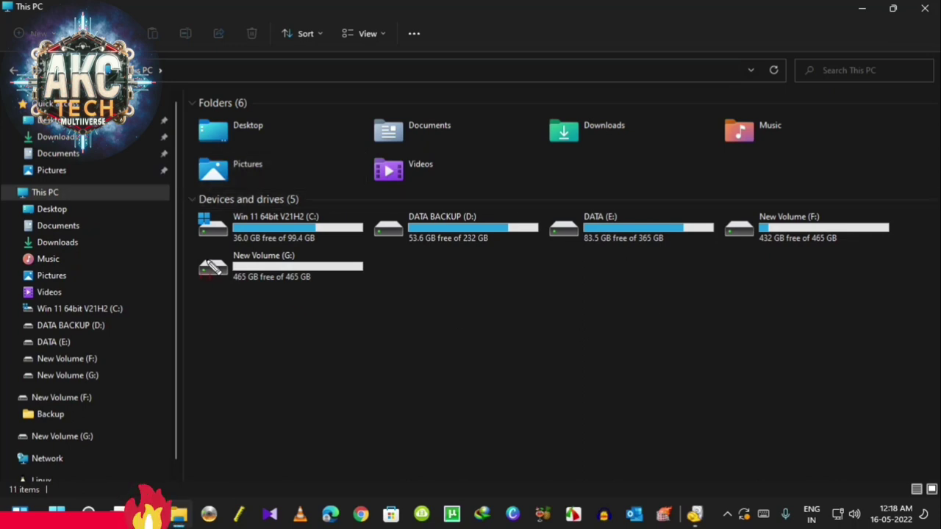
mouse_move(196, 247)
left_mouse_down()
mouse_move(331, 267)
mouse_move(371, 297)
left_mouse_up()
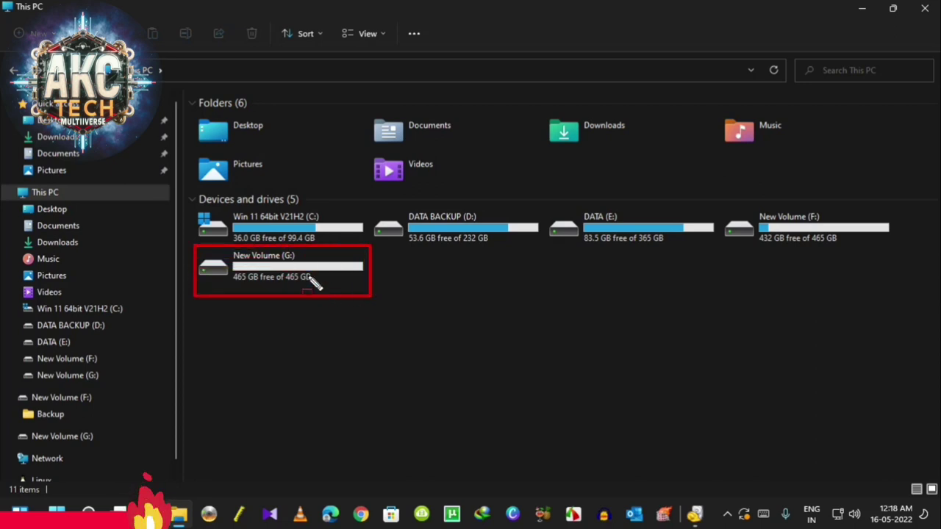
Open New Volume (G:) to check its contents, and close File Explorer
key("Escape")
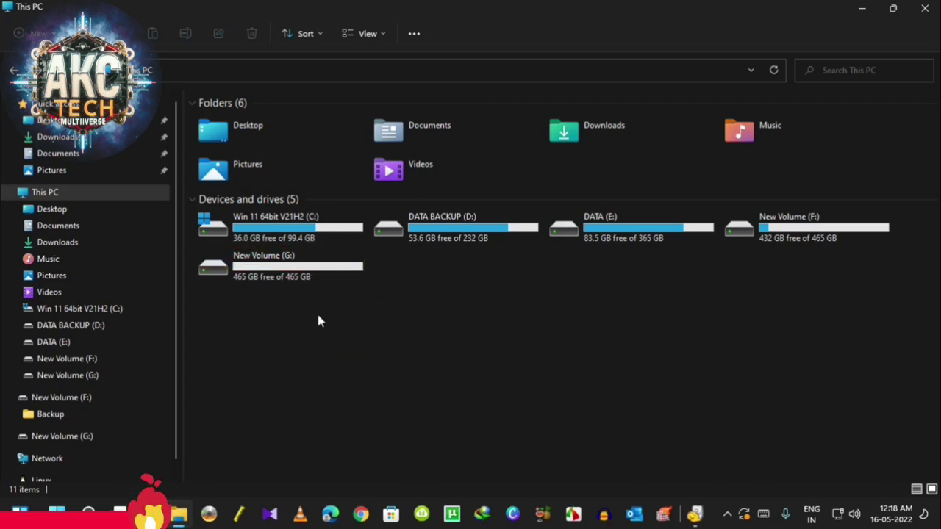
double_click(273, 265)
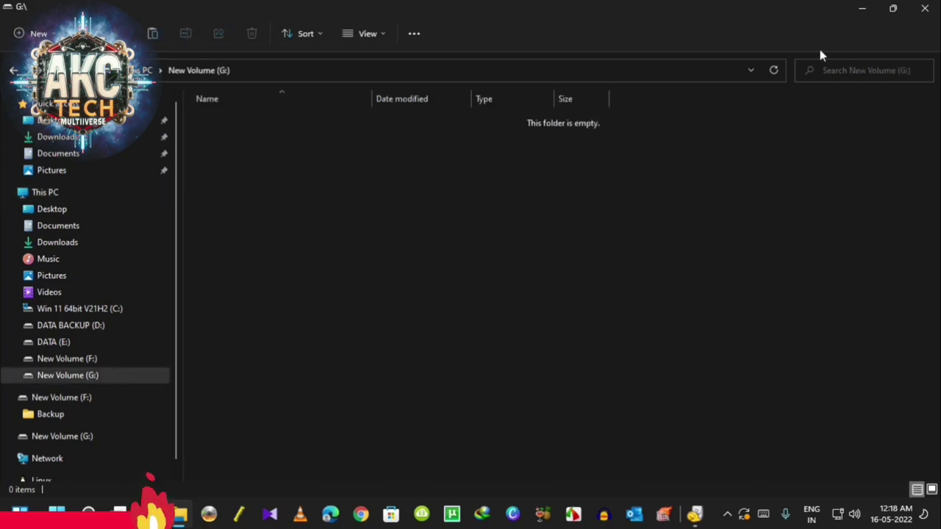
left_click(924, 8)
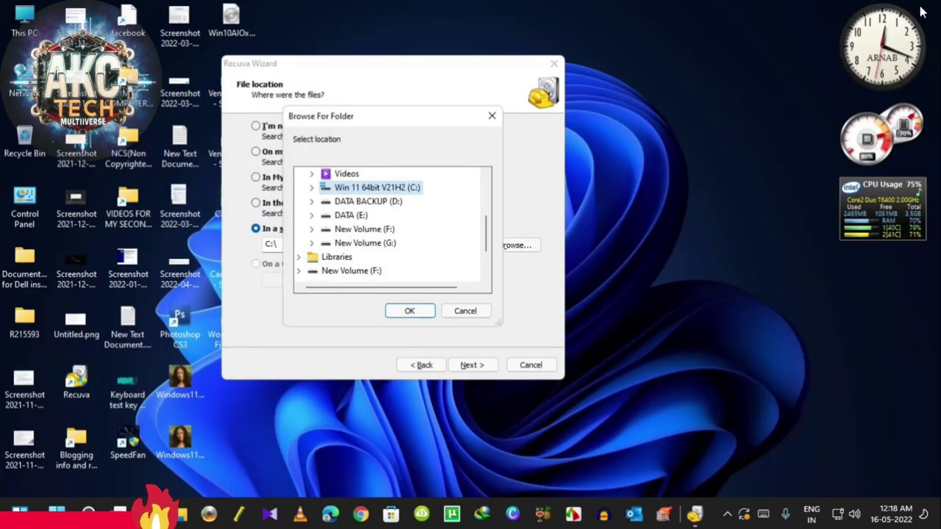
Set New Volume (G:) as the specific location to search and continue to the wizard's final page
left_click(364, 243)
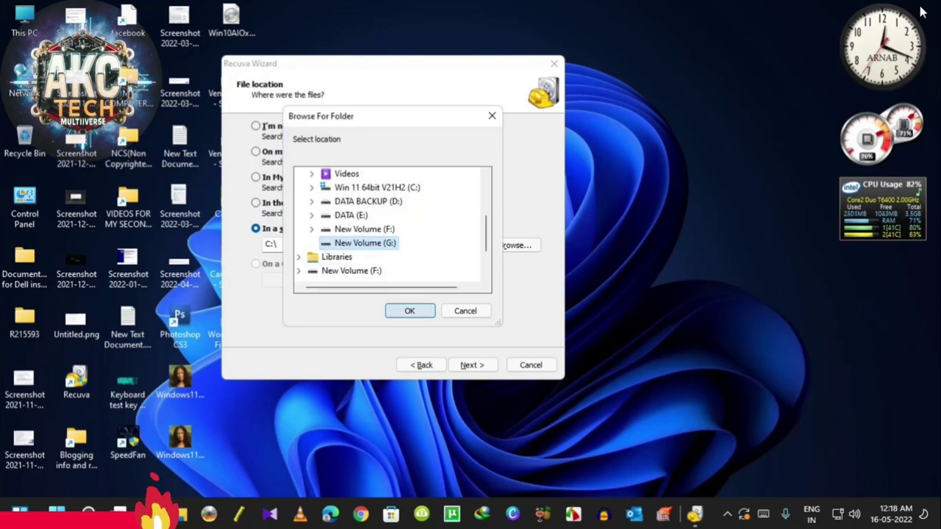
key("Return")
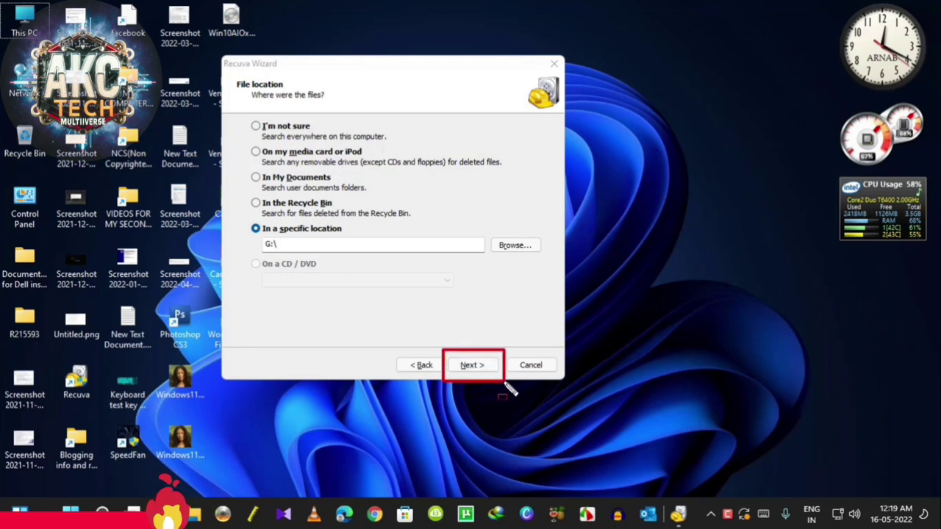
left_click(478, 270)
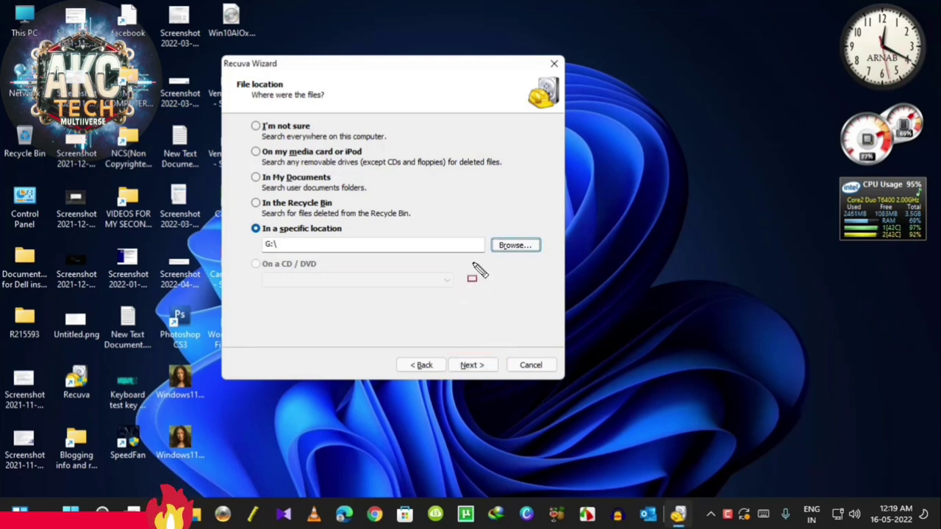
key("alt+n")
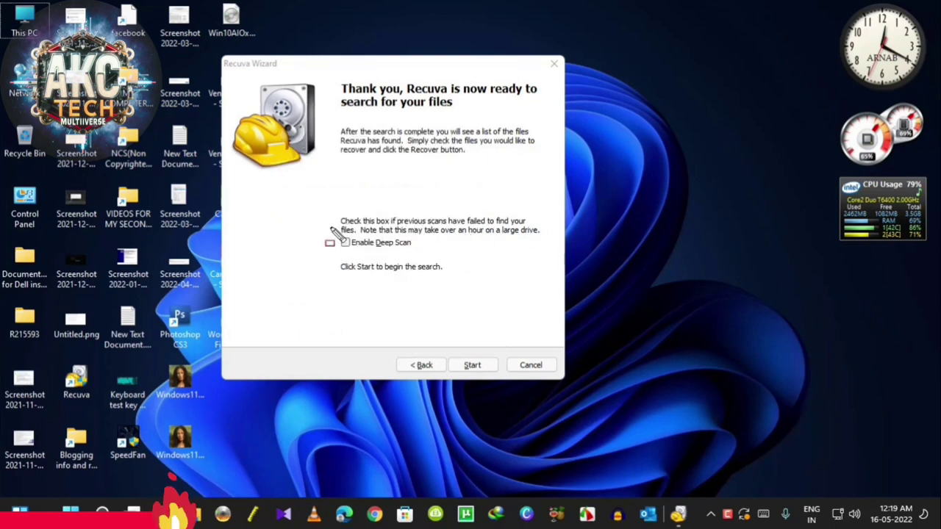
Enable Deep Scan in the Recuva Wizard and start the search for deleted files
left_click_drag(330, 227, 418, 255)
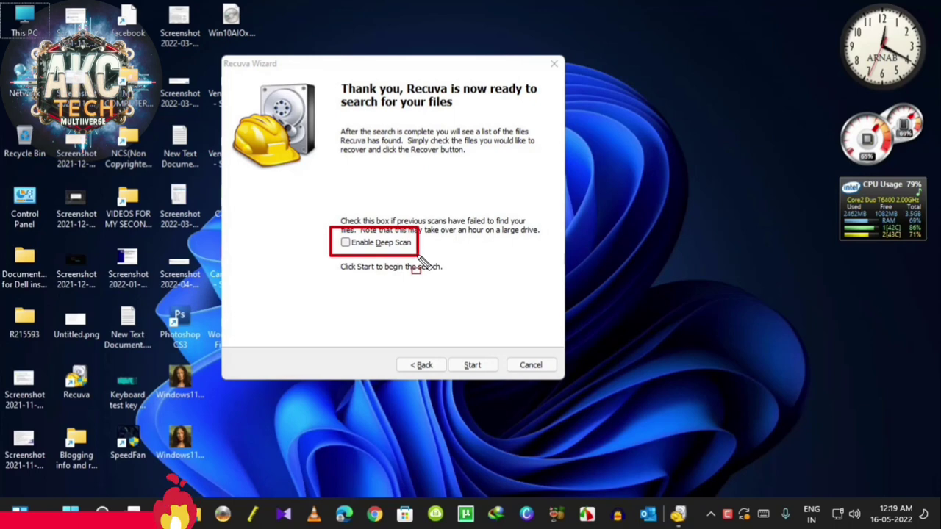
key("Escape")
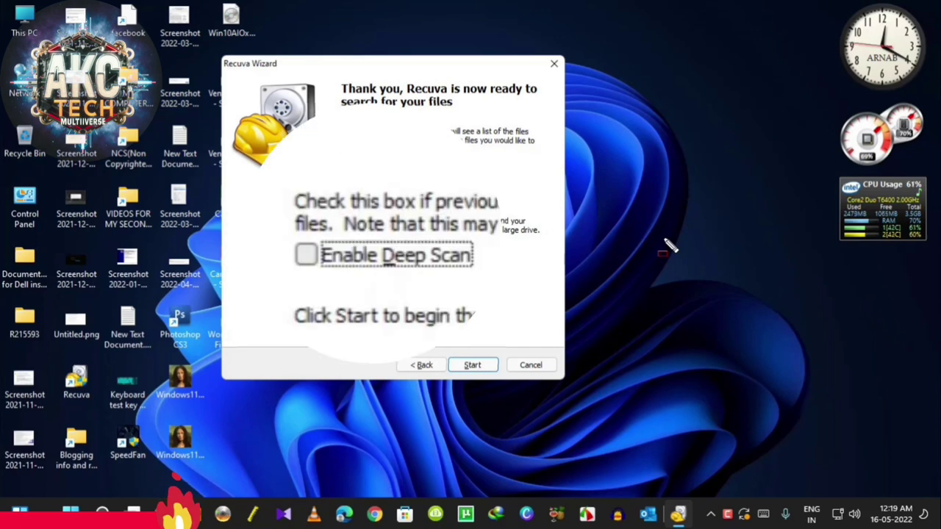
key("space")
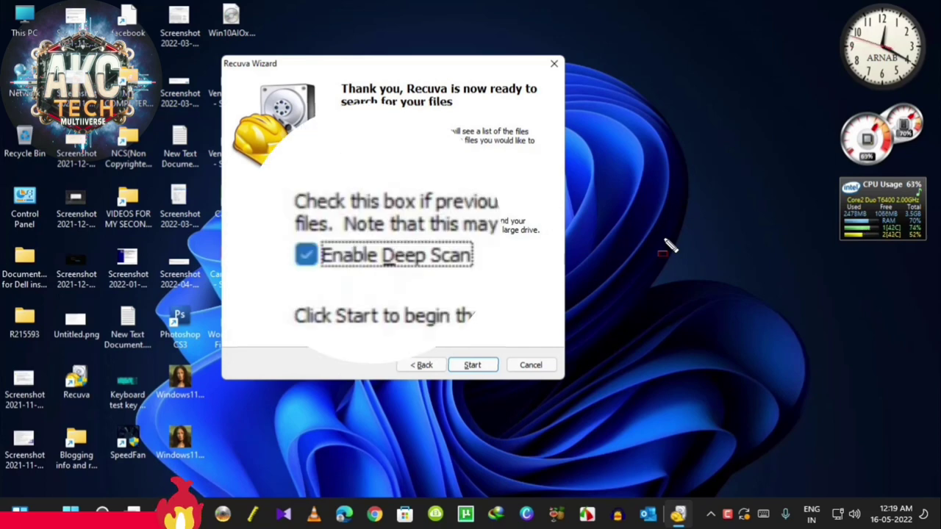
left_click(664, 240)
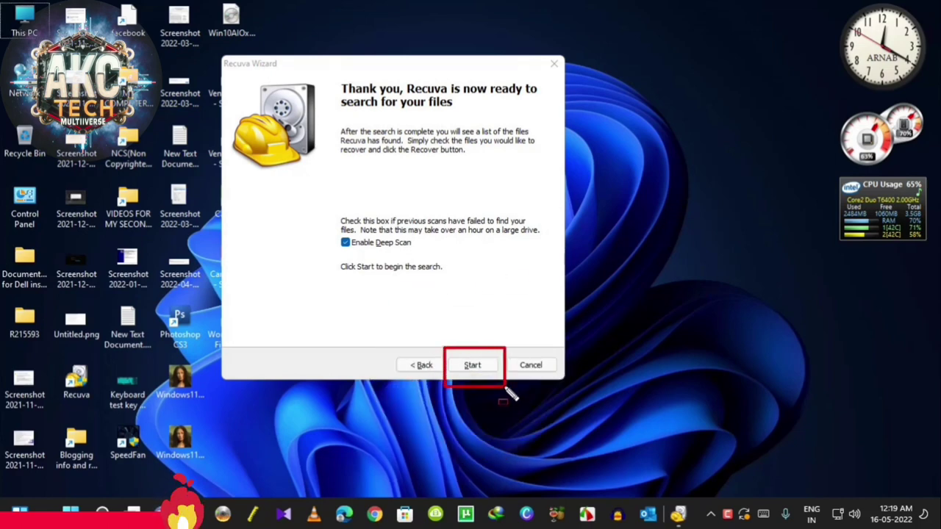
key("Escape")
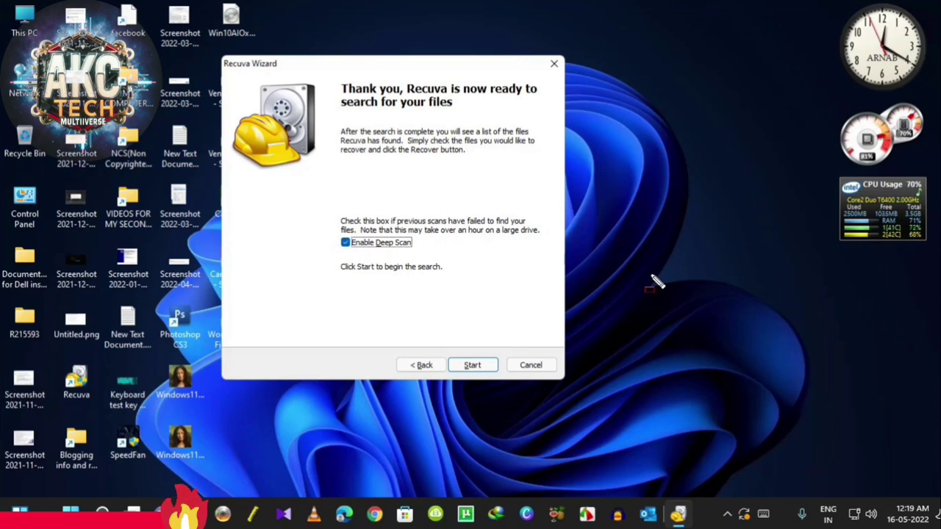
key("Return")
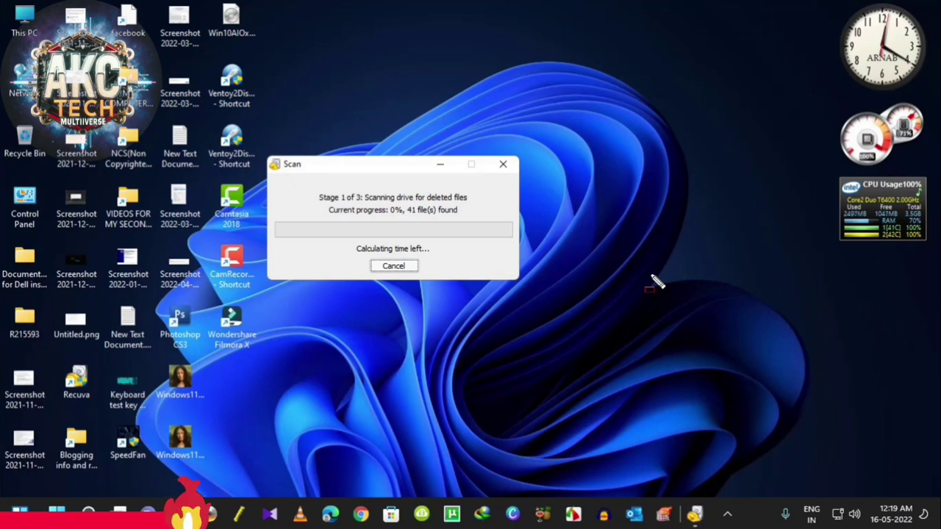
left_click(651, 277)
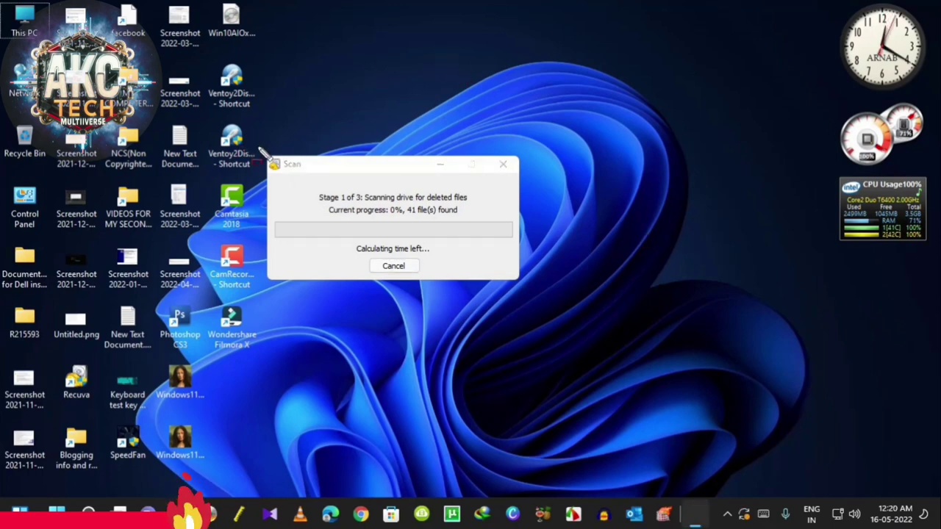
left_click_drag(259, 148, 540, 300)
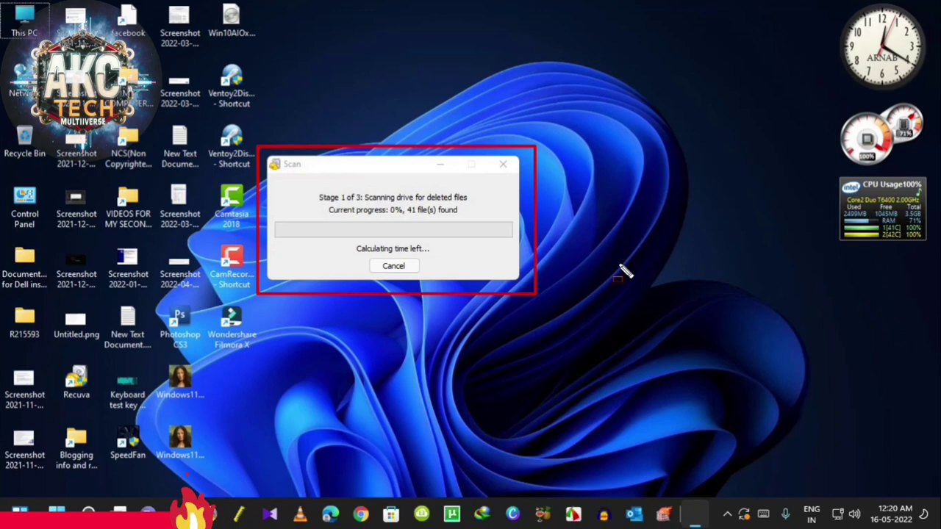
key("Escape")
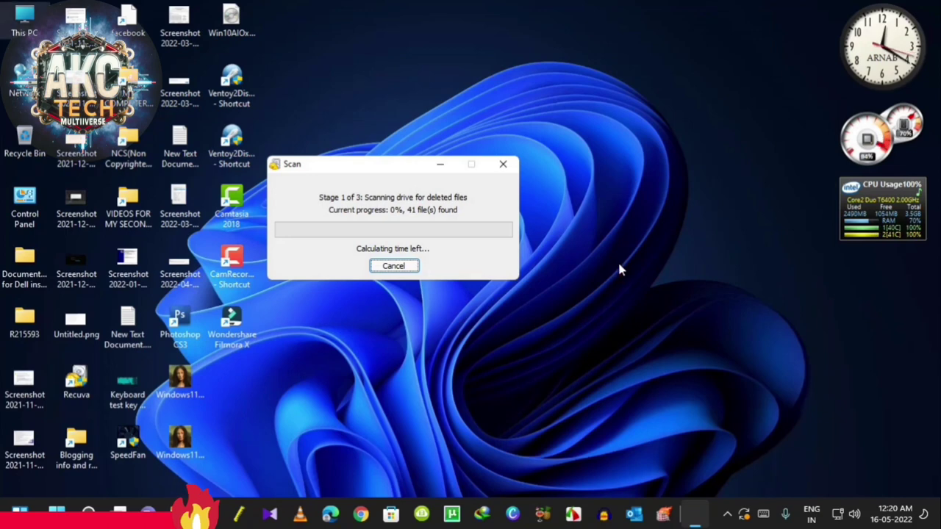
left_click(624, 268)
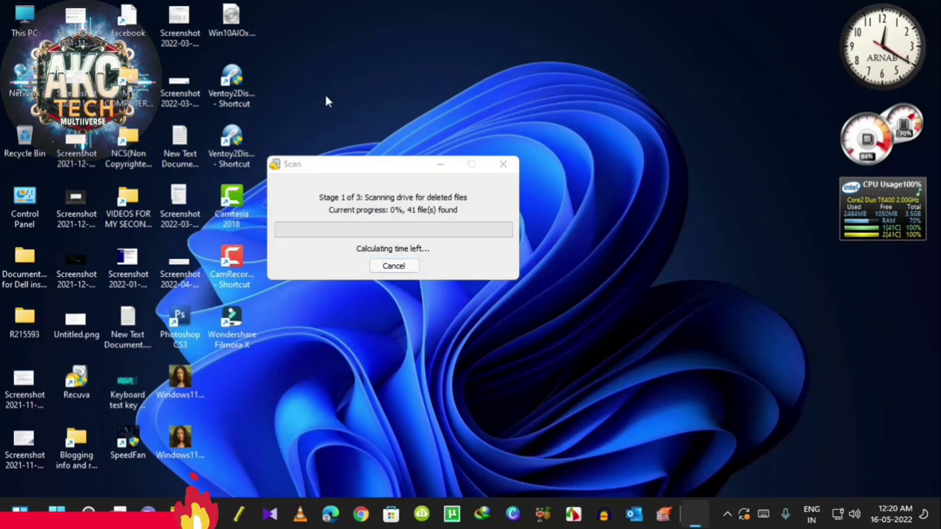
Open This PC to compare the New Volume (G:) and New Volume (F:) drives, and close the window
key("super+e")
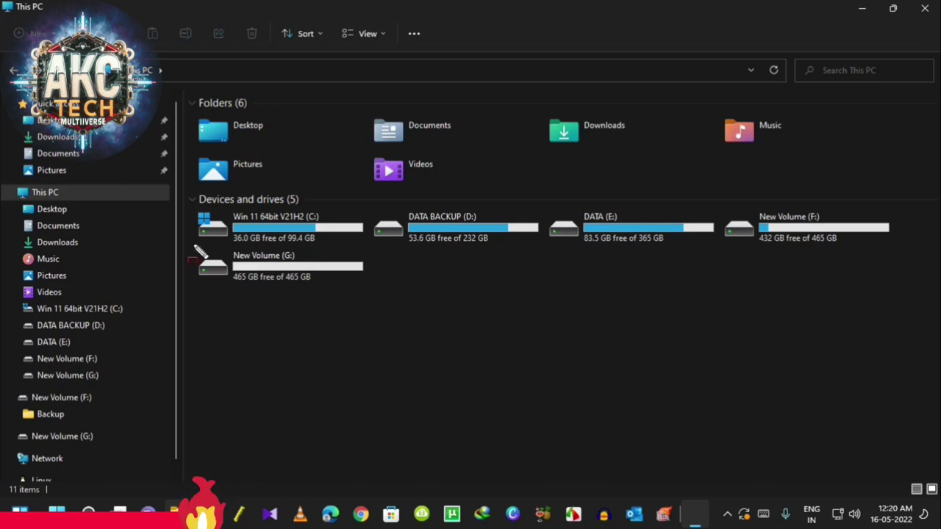
mouse_move(196, 250)
left_mouse_down()
mouse_move(248, 253)
mouse_move(326, 288)
mouse_move(380, 283)
mouse_move(394, 294)
left_mouse_up()
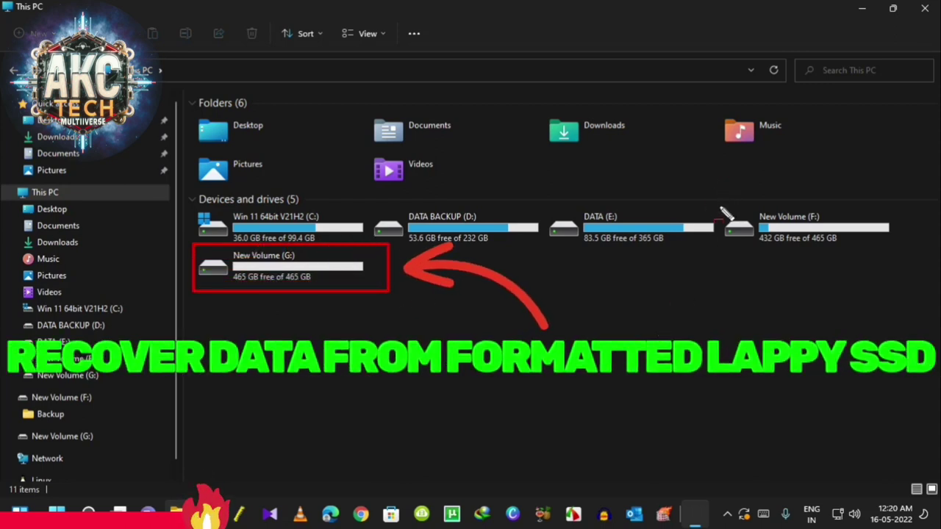
left_click_drag(852, 209, 902, 255)
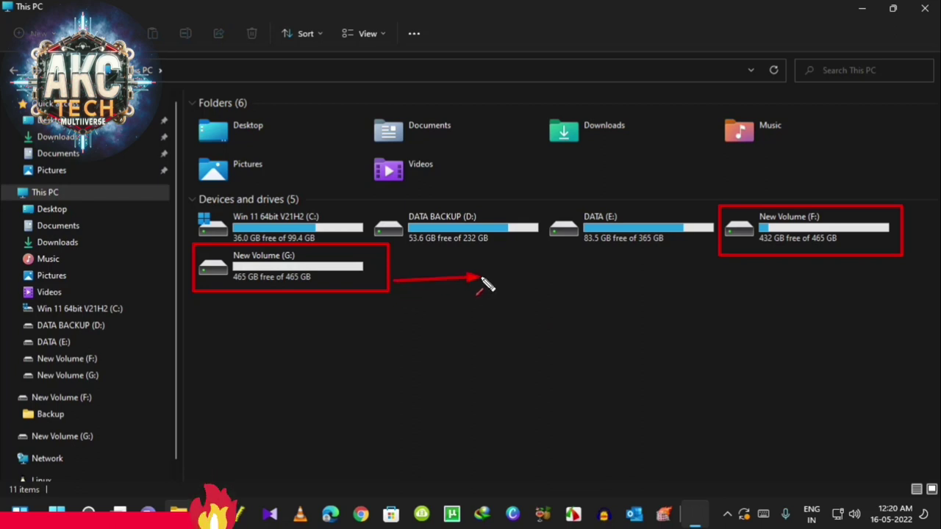
mouse_move(483, 280)
left_mouse_down()
mouse_move(599, 292)
mouse_move(657, 262)
mouse_move(711, 253)
left_mouse_up()
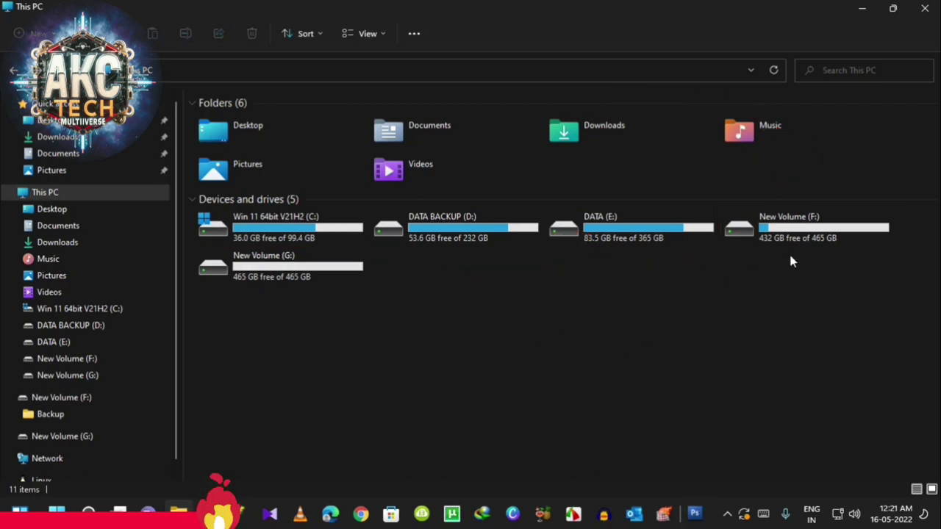
left_click(924, 8)
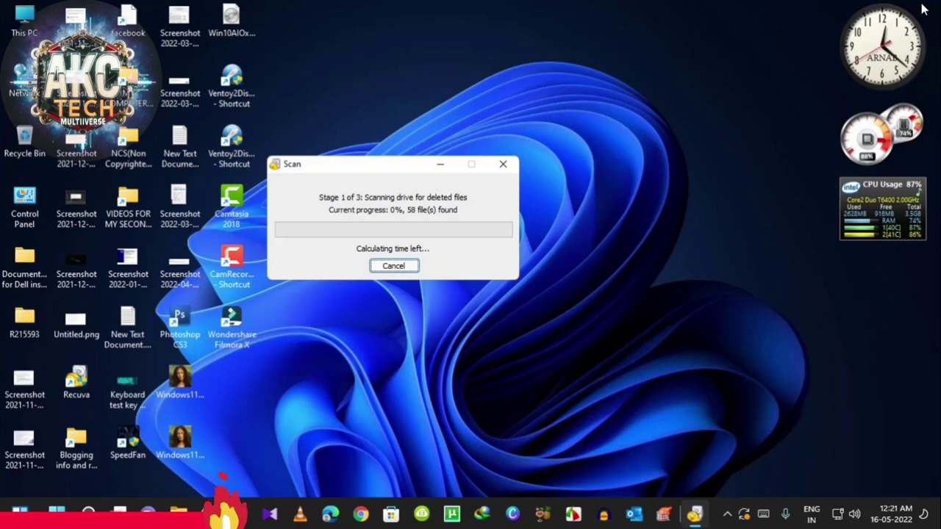
left_click(922, 9)
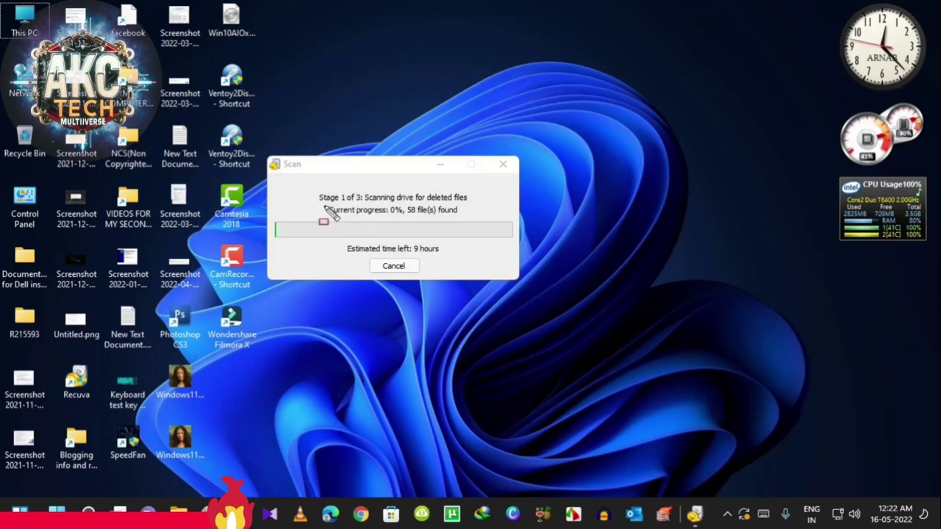
Monitor the running scan's progress, number of files found and estimated time left
mouse_move(324, 206)
left_mouse_down()
mouse_move(382, 224)
mouse_move(485, 215)
mouse_move(461, 218)
left_mouse_up()
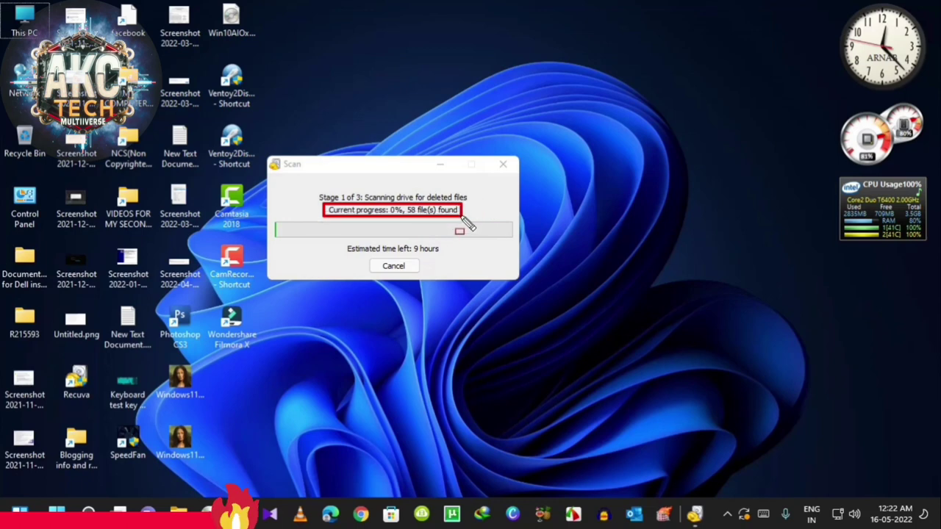
key("Escape")
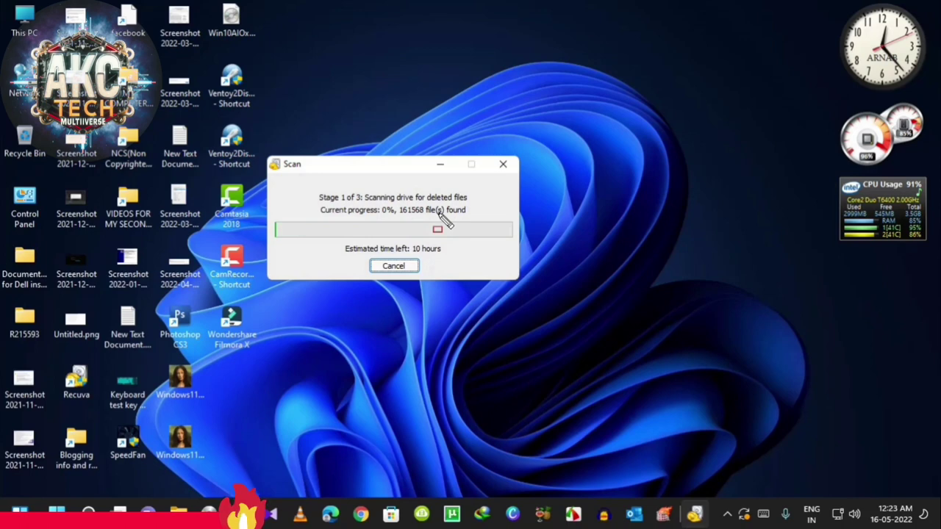
key("Escape")
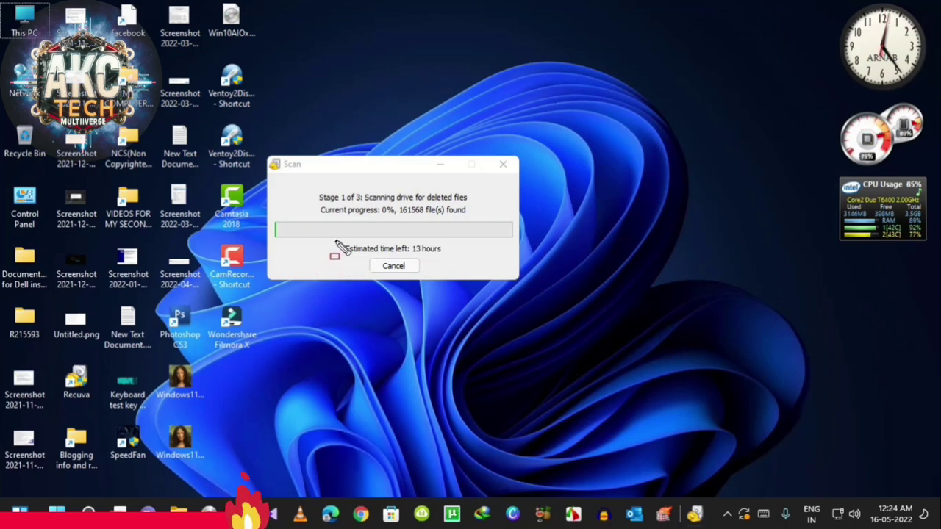
left_click_drag(335, 241, 445, 258)
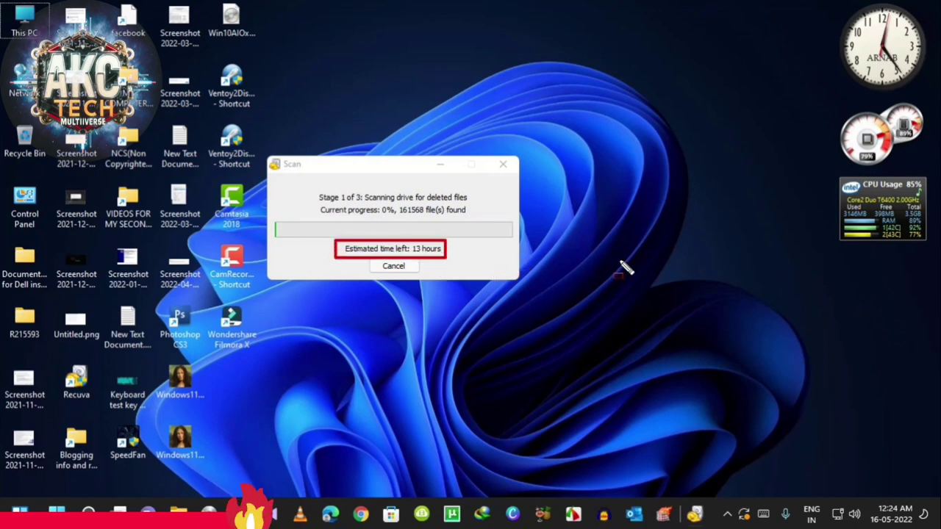
key("Escape")
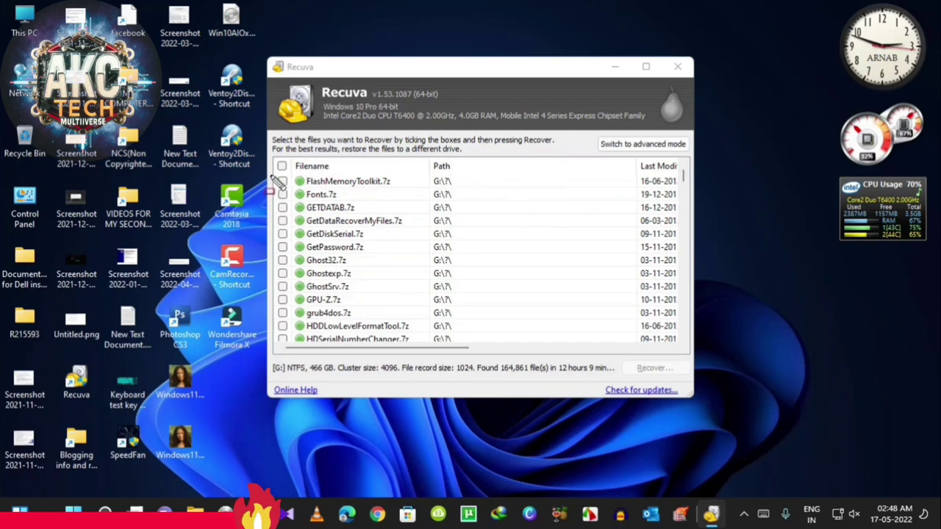
Look through the scan results to examine the deleted files found on the G: drive and their checkboxes
left_click_drag(284, 183, 292, 346)
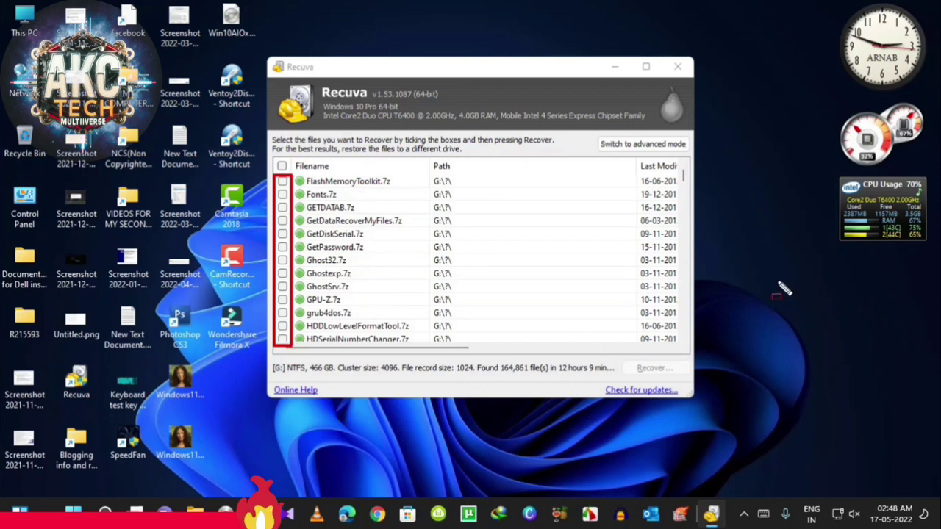
key("Escape")
left_click_drag(683, 176, 683, 185)
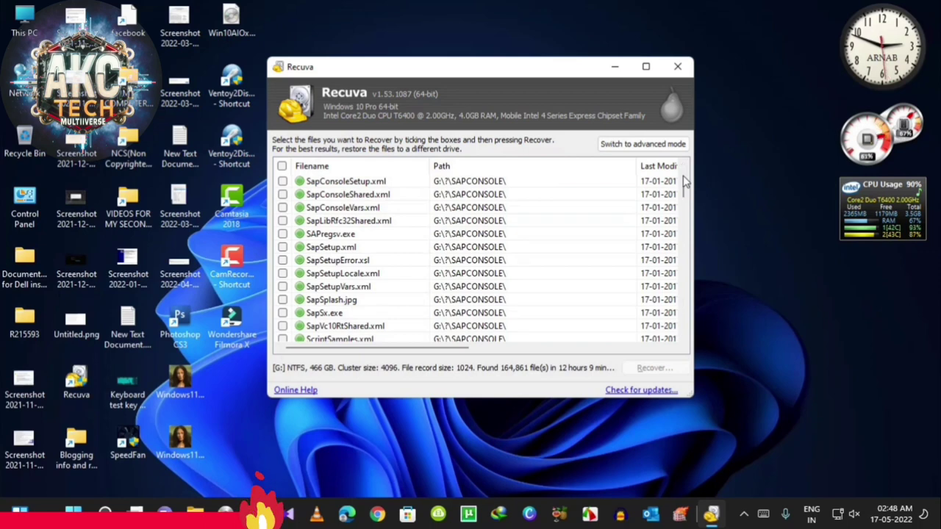
left_click(748, 270)
key("ctrl+shift+d")
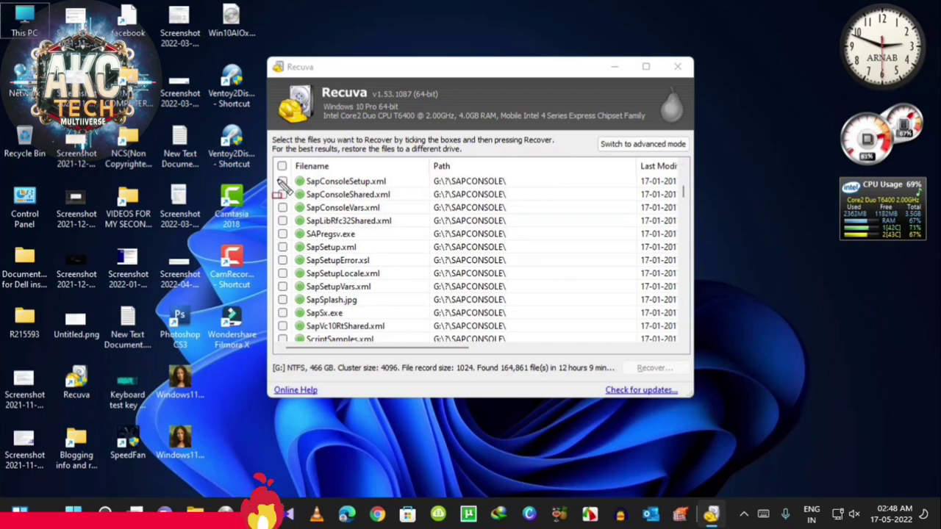
left_click_drag(277, 176, 294, 222)
mouse_move(292, 287)
left_mouse_down()
mouse_move(297, 361)
mouse_move(292, 351)
left_mouse_up()
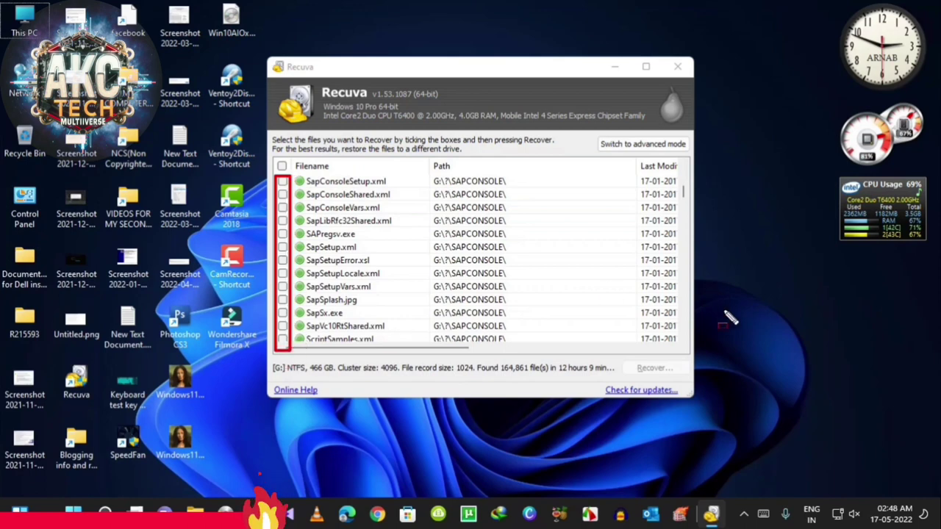
key("Escape")
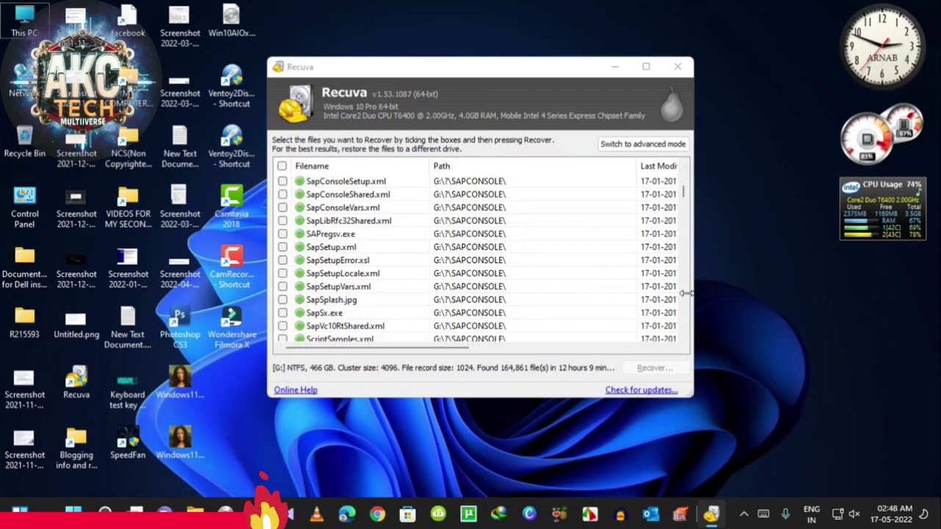
Mark BatteryMon.7z near the start of the results list for recovery
scroll(684, 193, "up", 15)
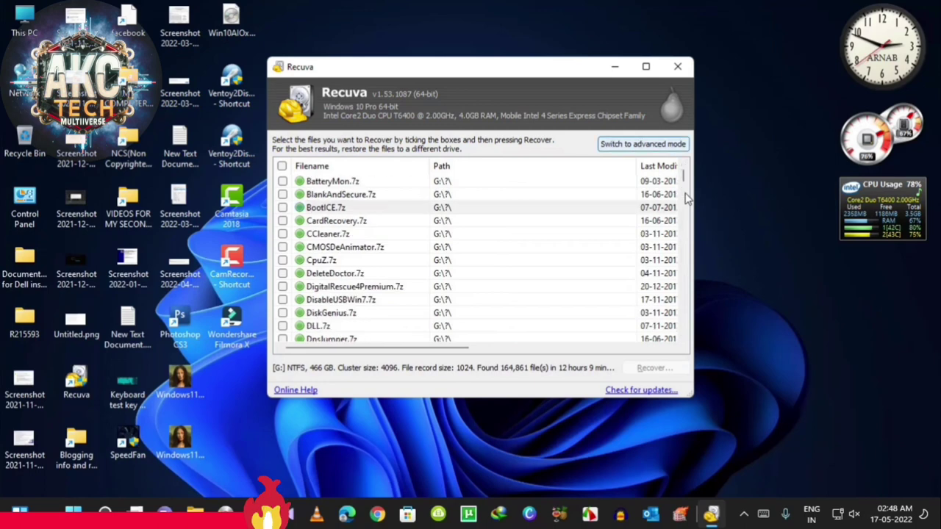
key("space")
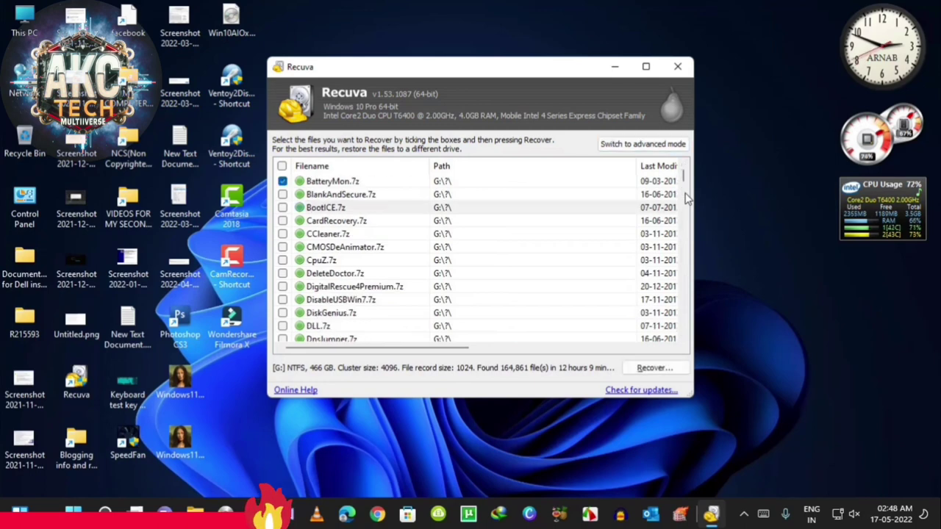
Mark the files from BlankAndSecure.7z through DnsJumper.7z in the results list for recovery
key("Down")
key("space")
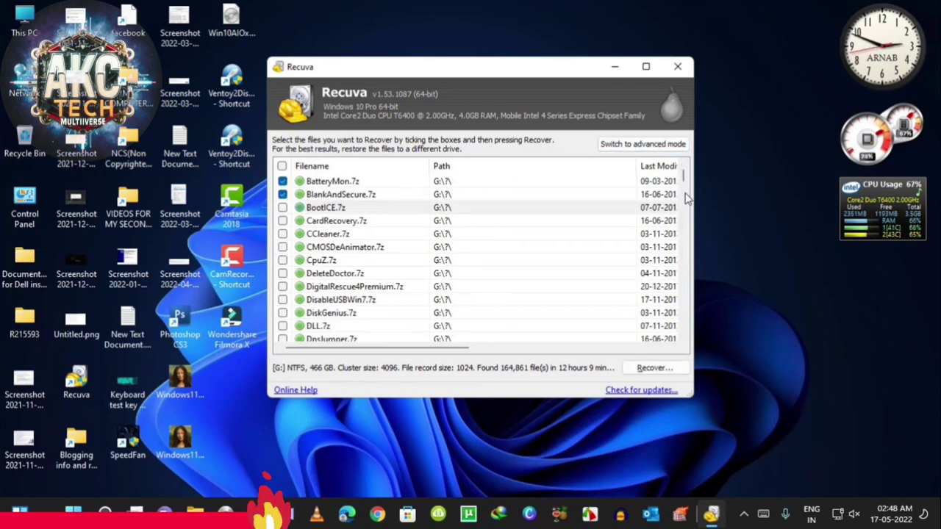
key("Down")
key("space")
key("Down")
key("space")
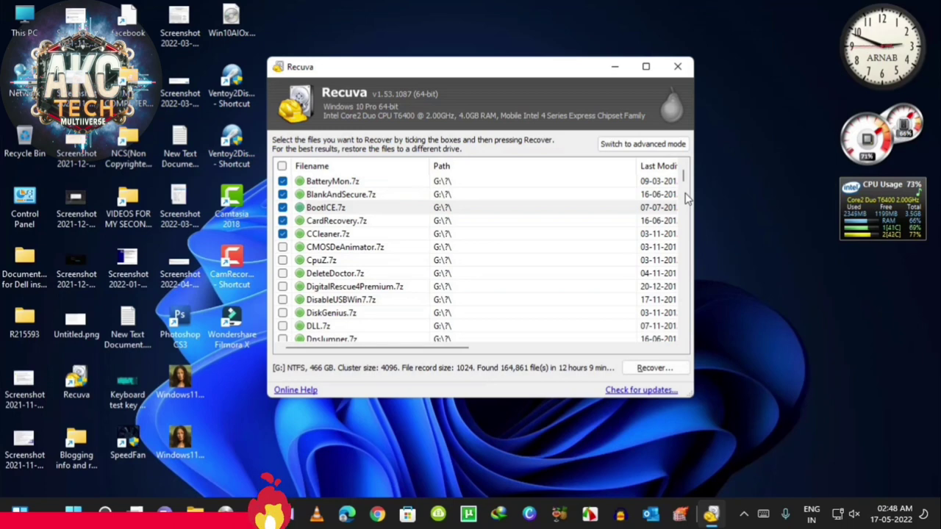
key("Down")
key("space")
key("Down")
key("space")
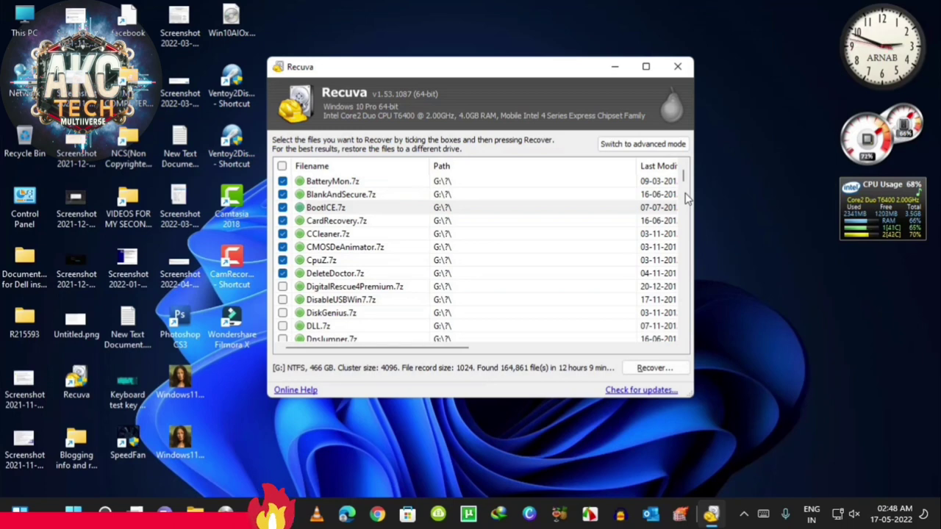
key("Down")
key("space")
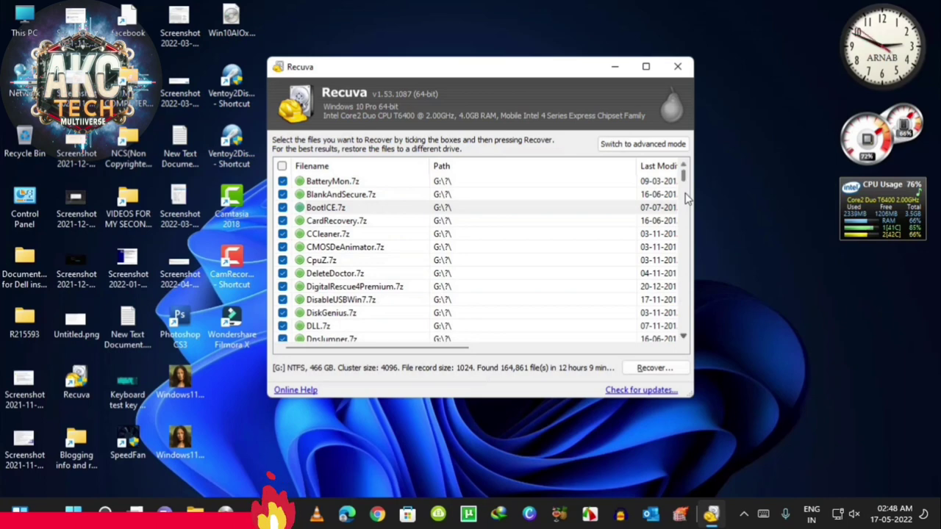
Mark the files from DoubleDriver.7z through EDRWPro.7z in the results list for recovery
scroll(688, 197, "down", 3)
scroll(687, 197, "down", 2)
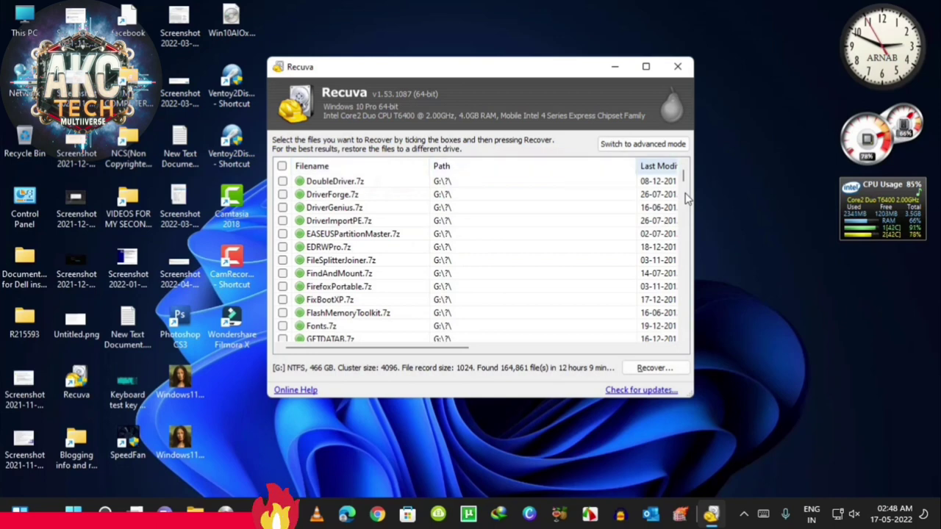
scroll(686, 199, "up", 1)
key("Down")
key("space")
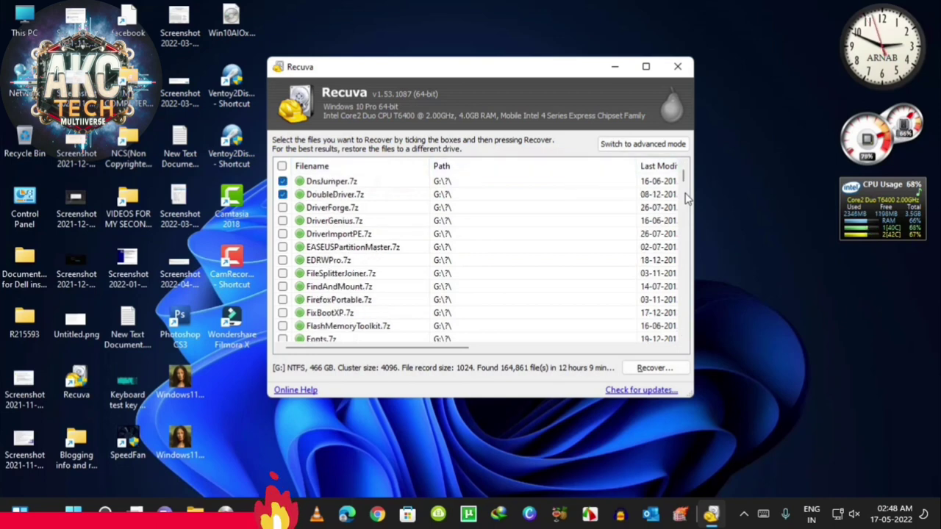
key("Down")
key("space")
key("Down")
key("space")
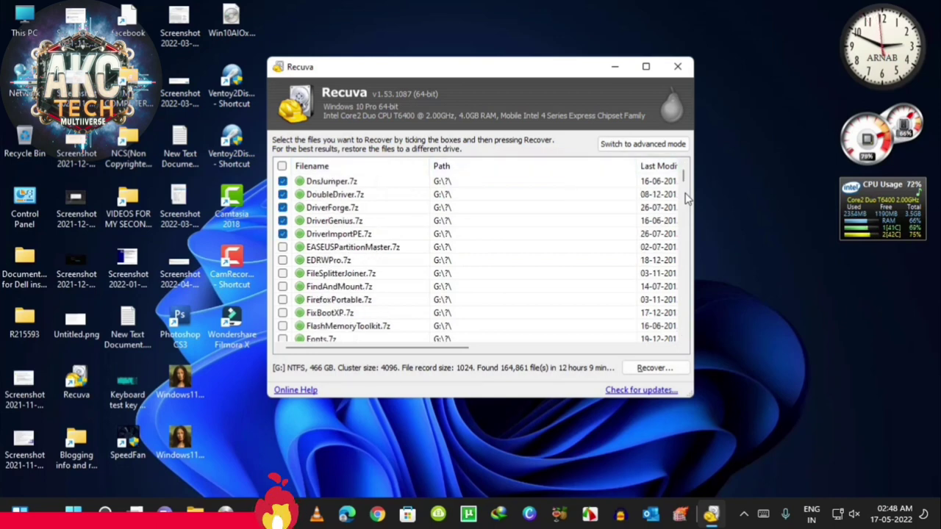
key("Down")
key("space")
key("Down")
key("space")
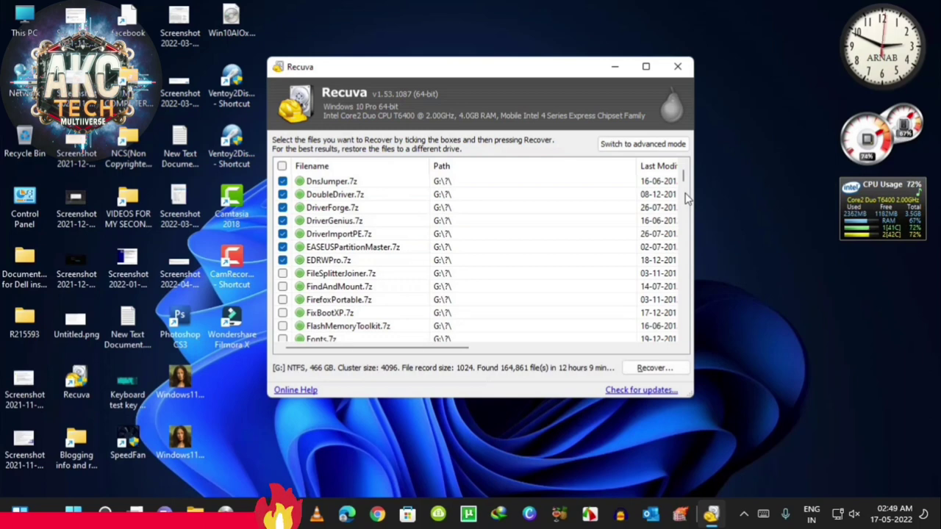
Mark the files from FileSplitterJoiner.7z through Fonts.7z in the results list for recovery
key("Down")
key("space")
key("Down")
key("space")
key("Down")
key("space")
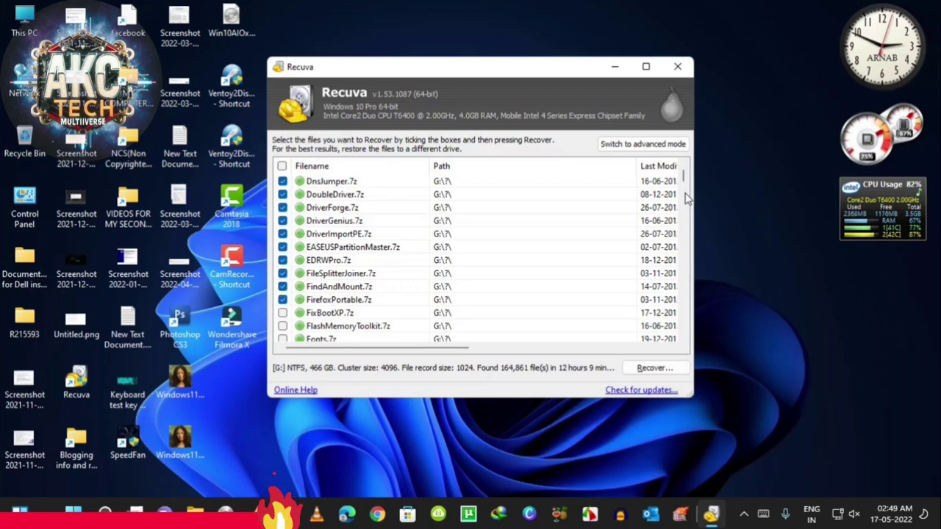
key("Down")
key("space")
key("Down")
key("space")
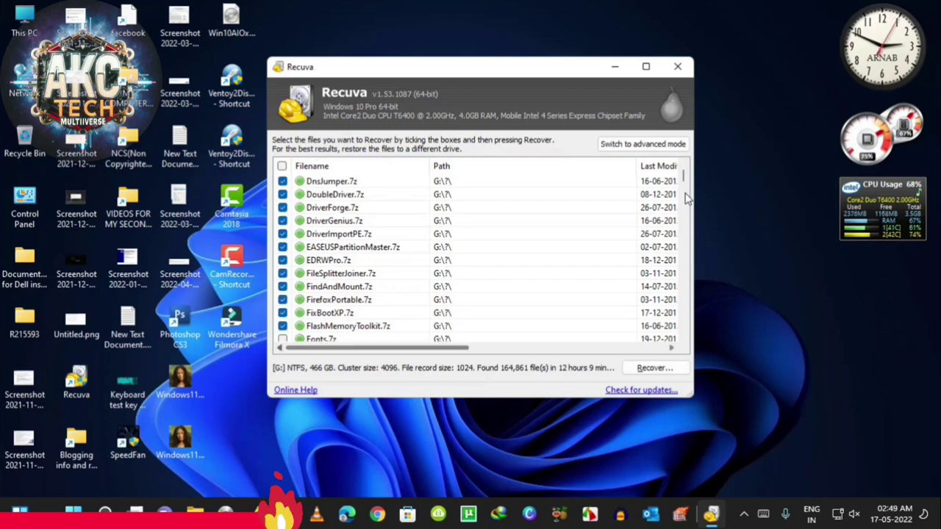
key("Down")
key("space")
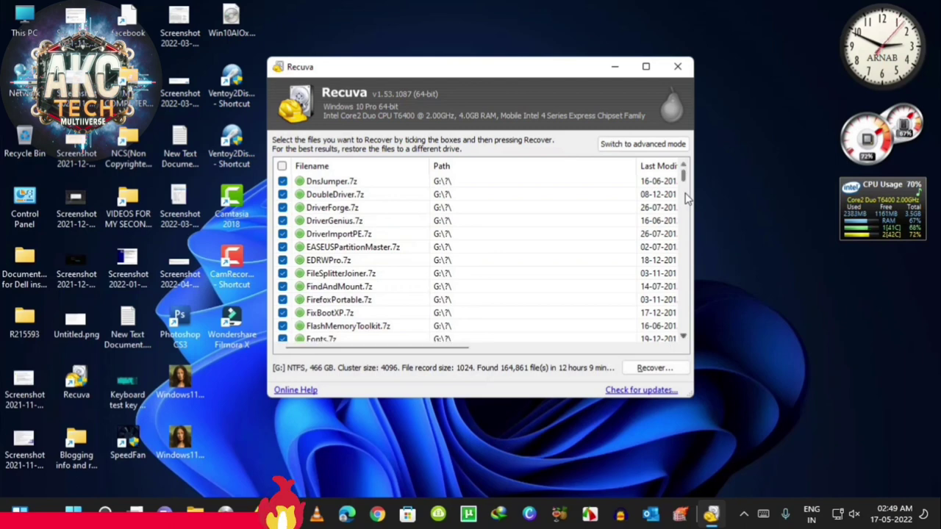
Mark the files from GETDATAB.7z through HWINFO32.7z in the results list for recovery
scroll(686, 197, "down", 4)
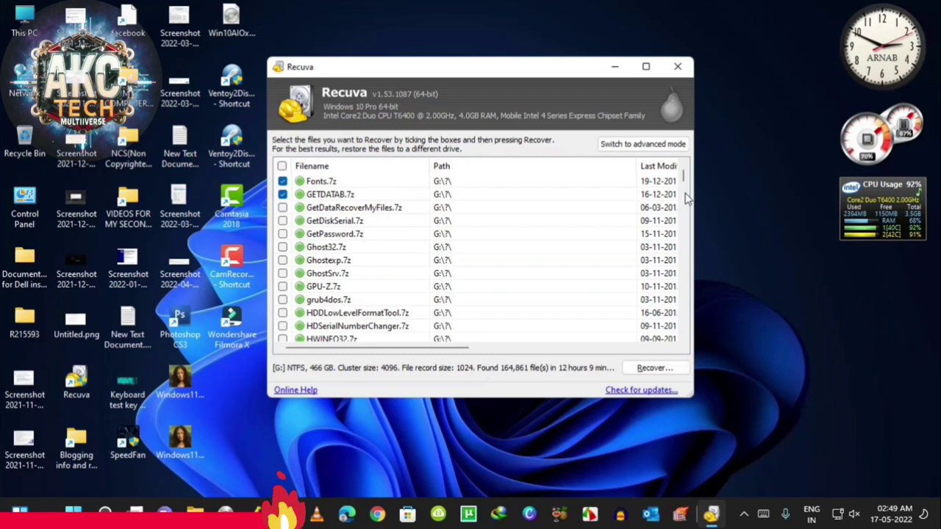
key("space")
key("Down")
key("space")
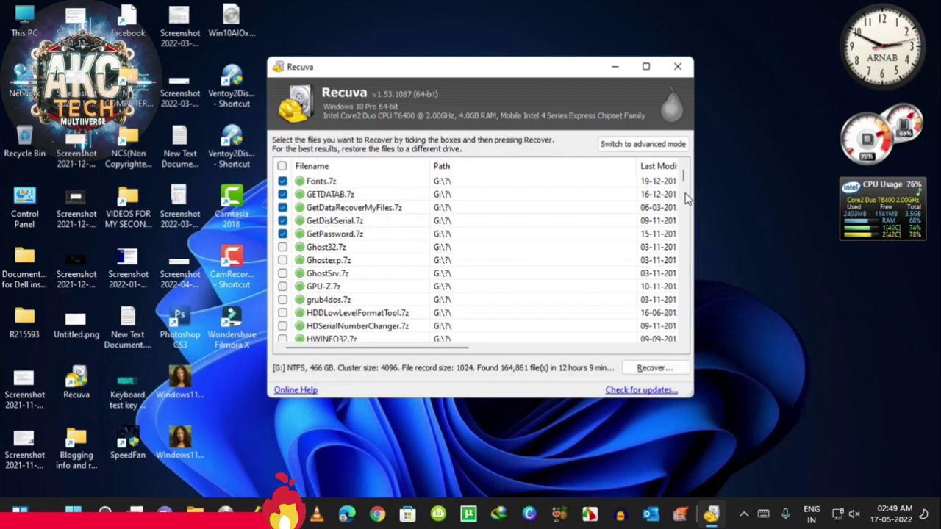
key("Down")
key("space")
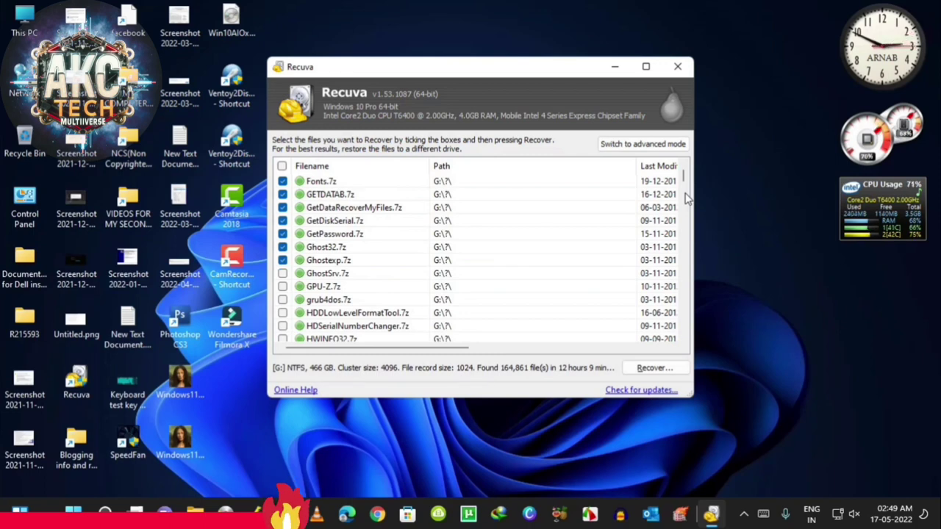
key("Down")
key("space")
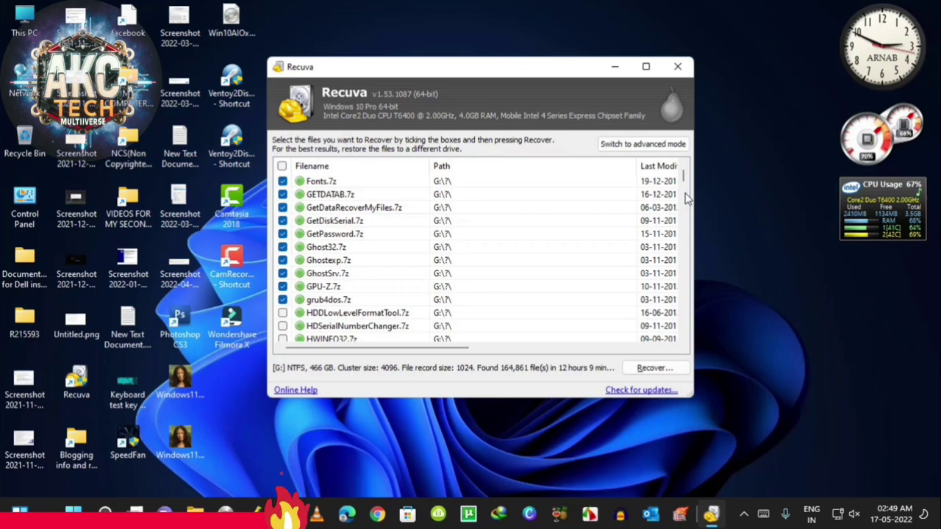
key("Down")
key("space")
key("Down")
key("space")
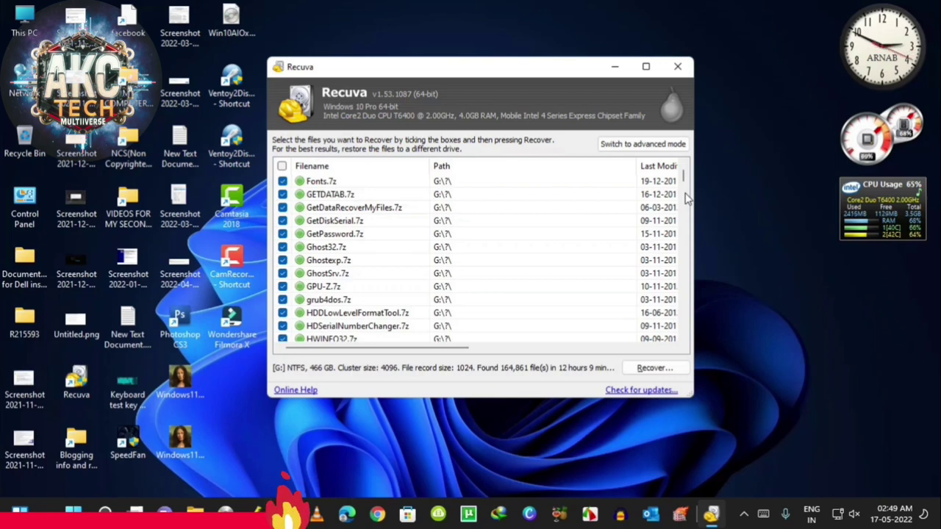
Mark the files from iCareDataRecovery.7z through NTBOOTAutoFix.7z in the results list for recovery
scroll(686, 197, "down", 4)
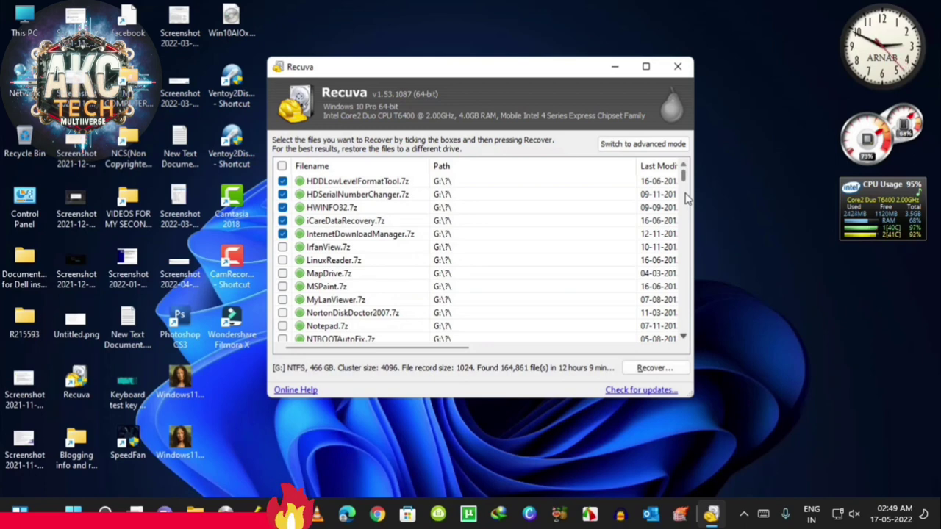
key("Down")
key("space")
key("Down")
key("space")
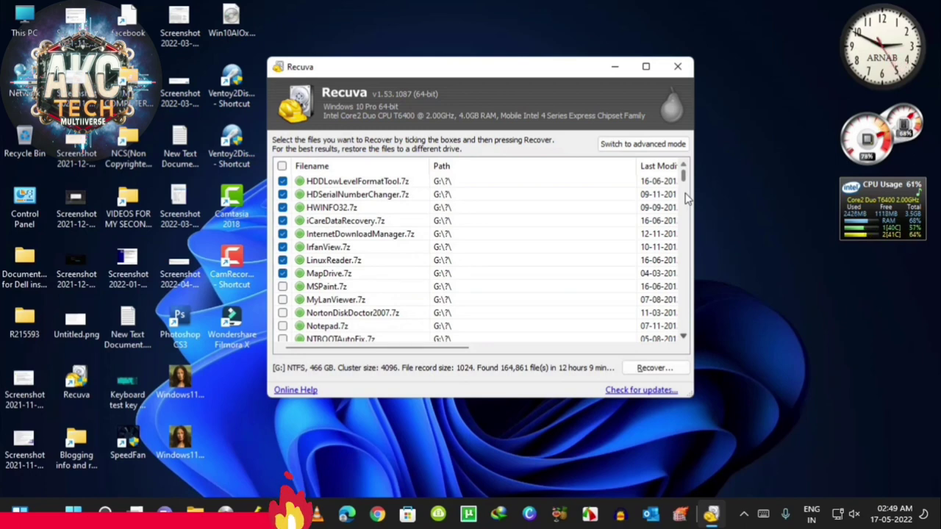
key("Down")
key("space")
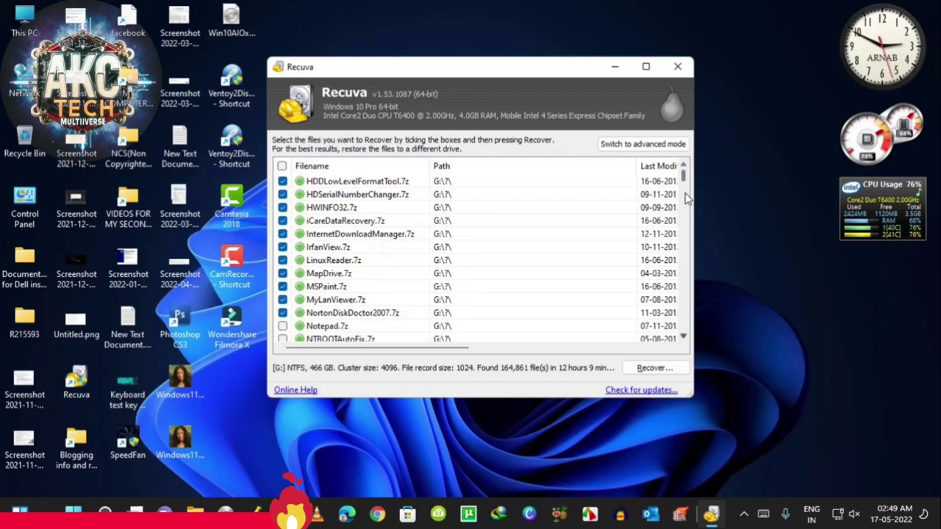
key("Down")
key("space")
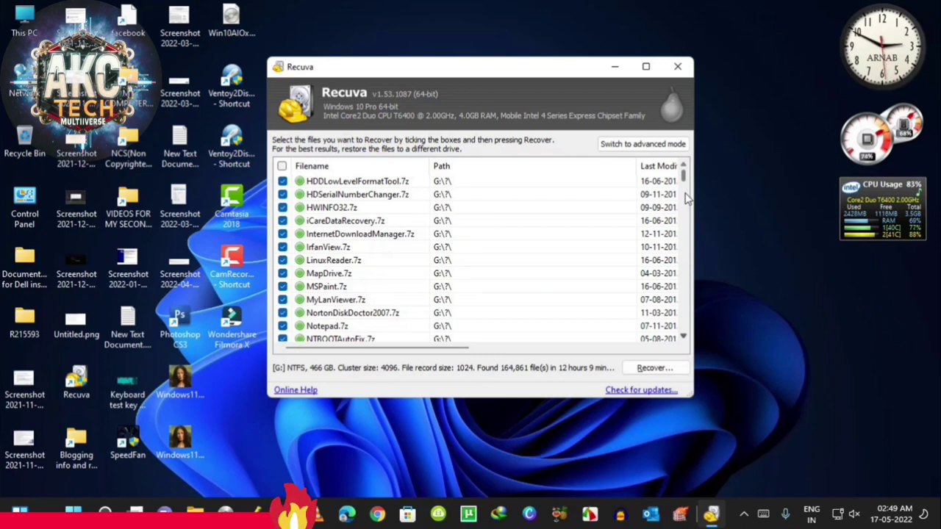
Mark the files from Office.7z through PowerData.7z in the results list for recovery
scroll(685, 197, "down", 3)
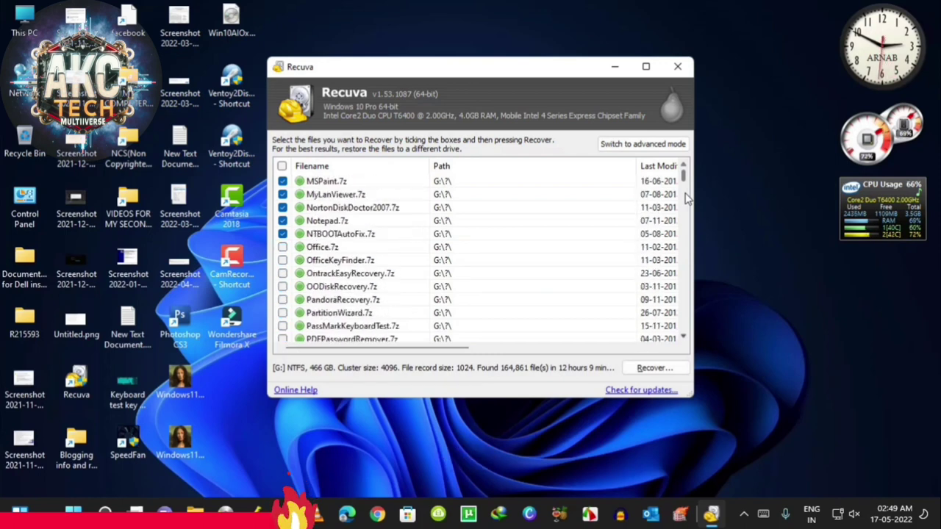
scroll(686, 197, "down", 1)
key("Down")
key("space")
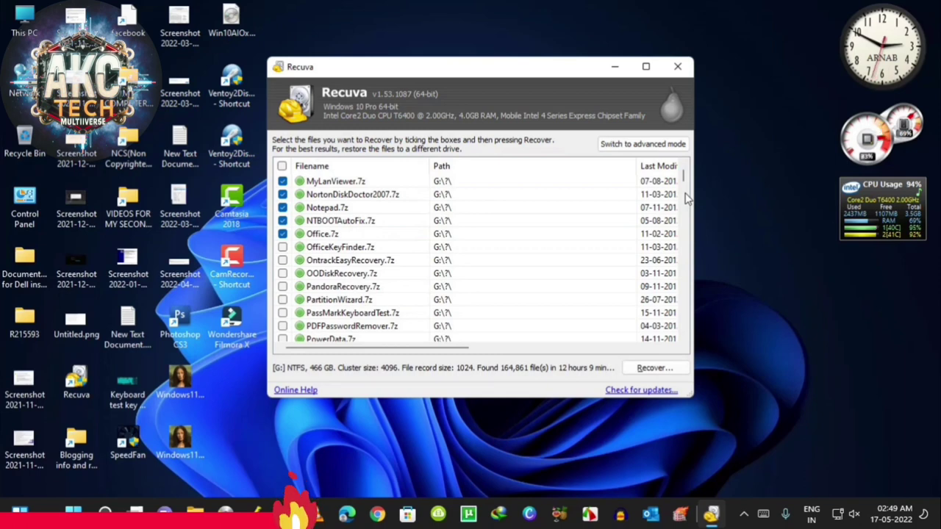
key("Down")
key("space")
key("Down")
key("space")
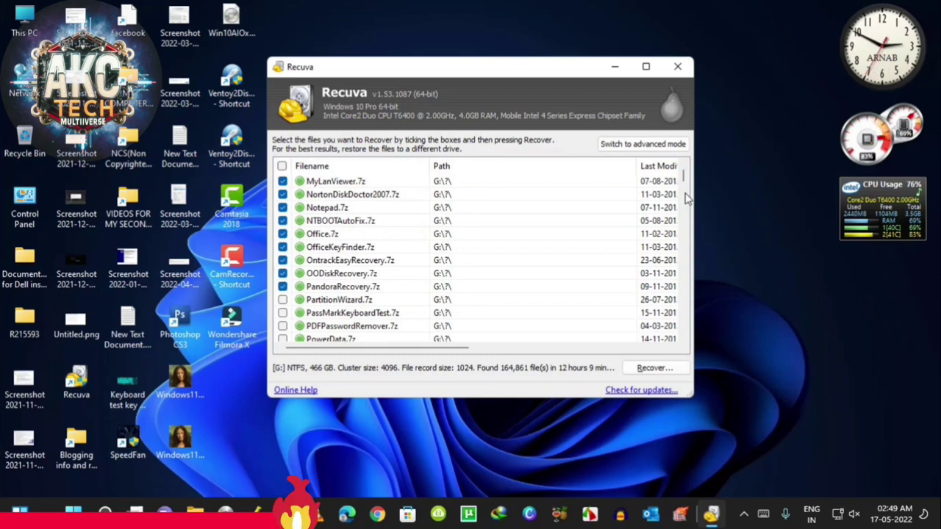
key("Down")
key("space")
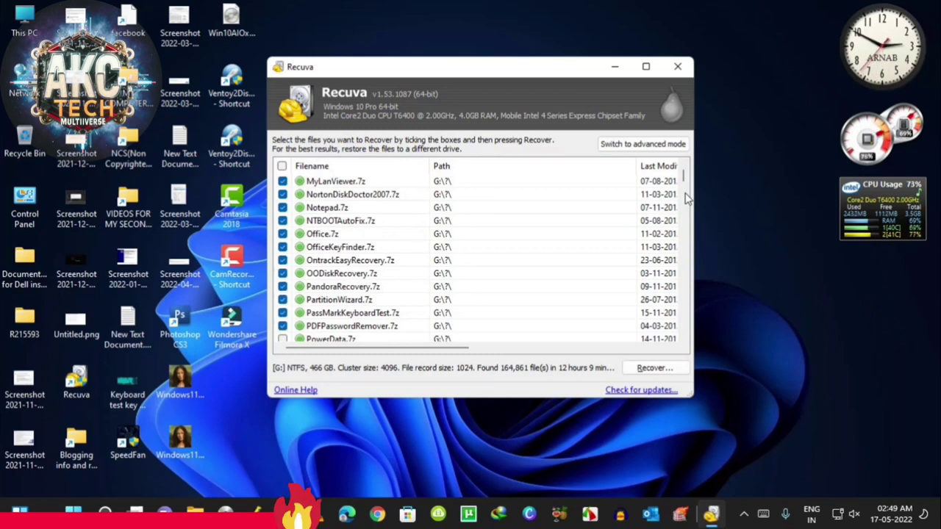
key("Down")
key("space")
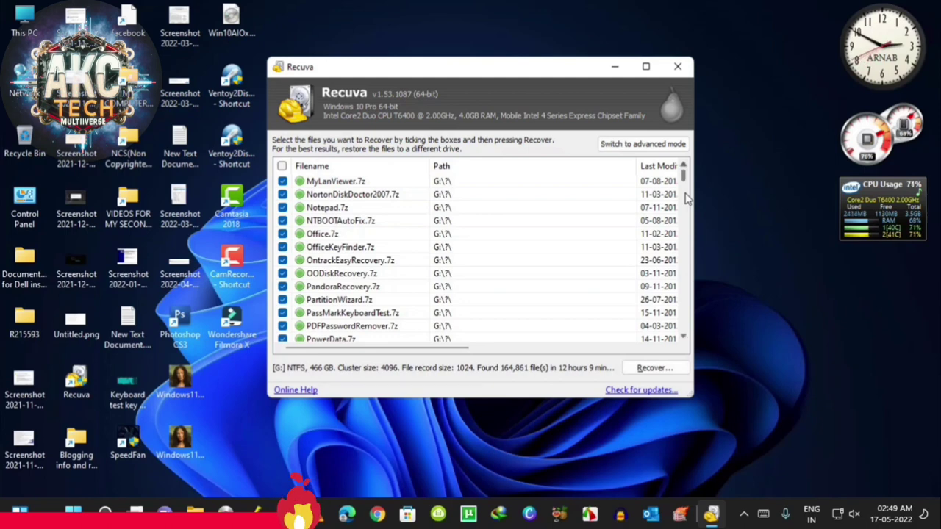
Review the marked files from PowerData.7z back to BatteryMon.7z at the start of the results list
scroll(687, 197, "up", 2)
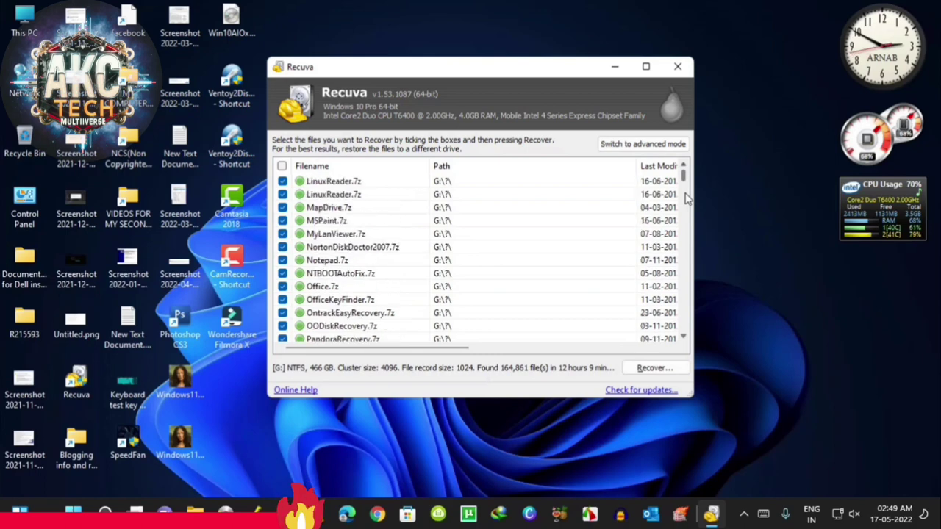
scroll(688, 197, "up", 4)
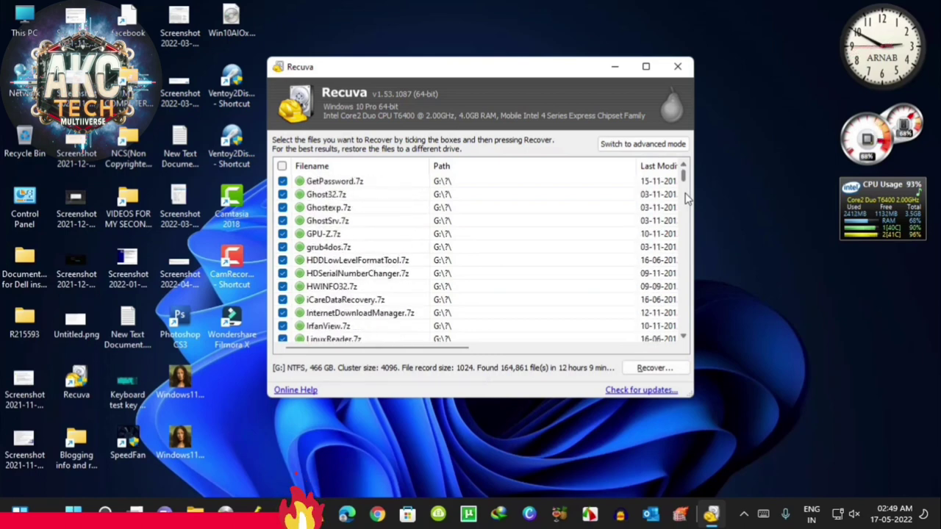
scroll(688, 197, "up", 3)
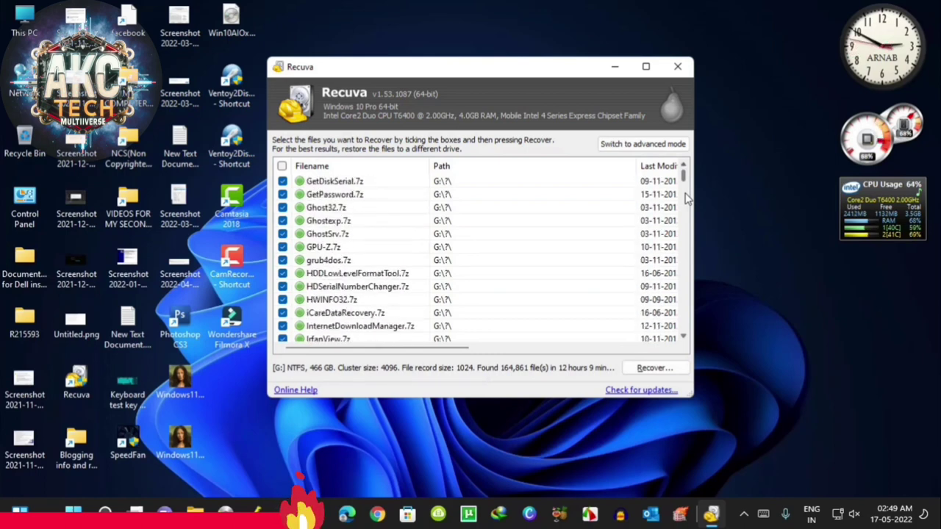
scroll(688, 197, "up", 6)
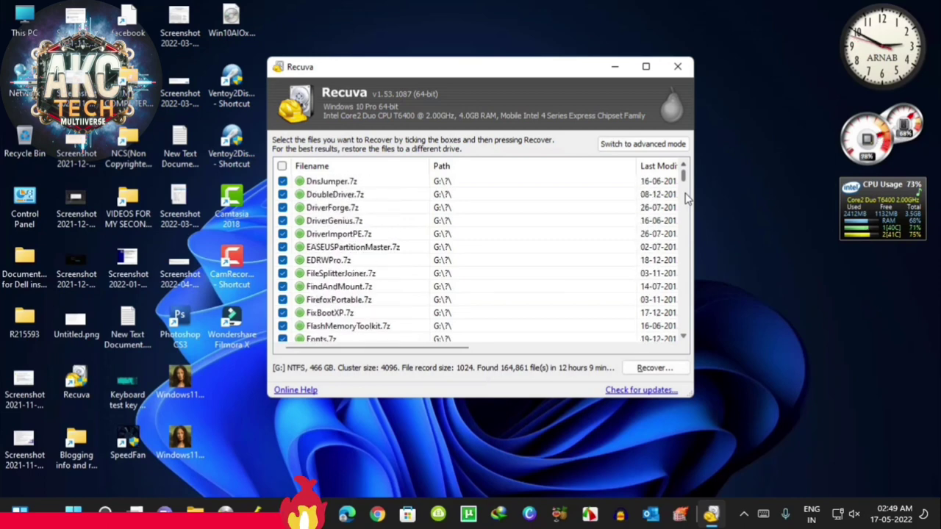
scroll(687, 197, "up", 2)
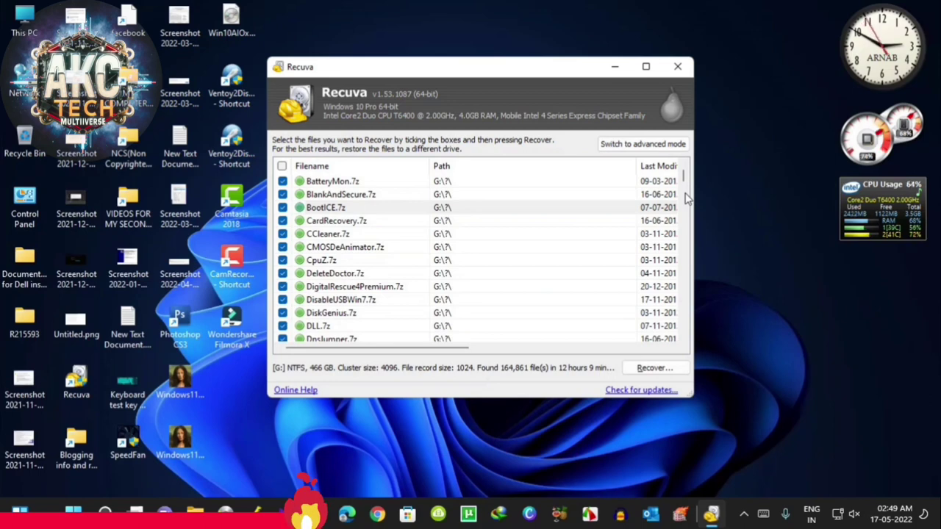
left_click(760, 293)
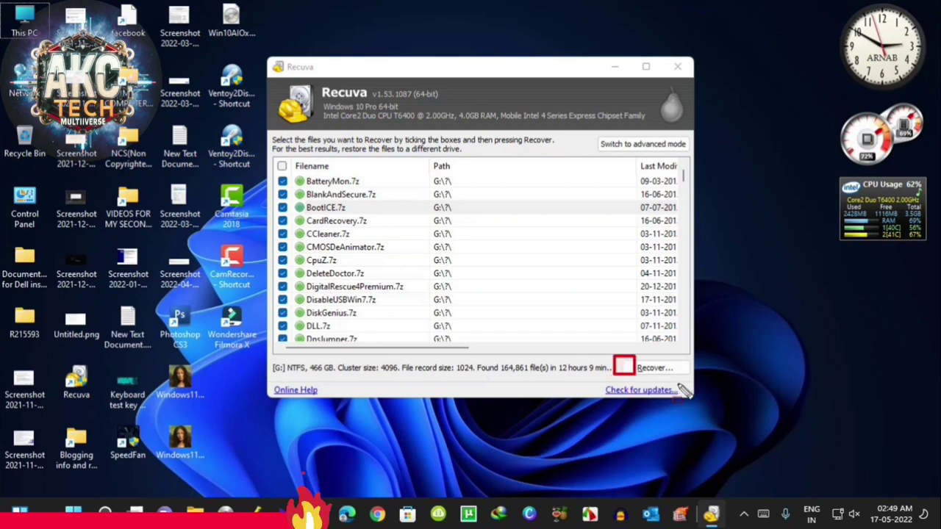
left_click_drag(679, 385, 695, 382)
key("Escape")
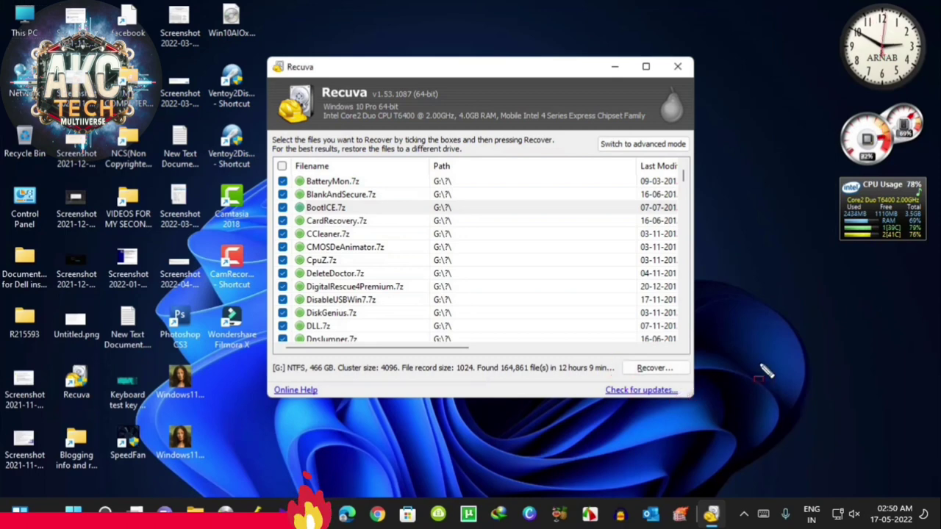
Start the recovery of all marked files to bring up the choice of recovery location
key("alt+r")
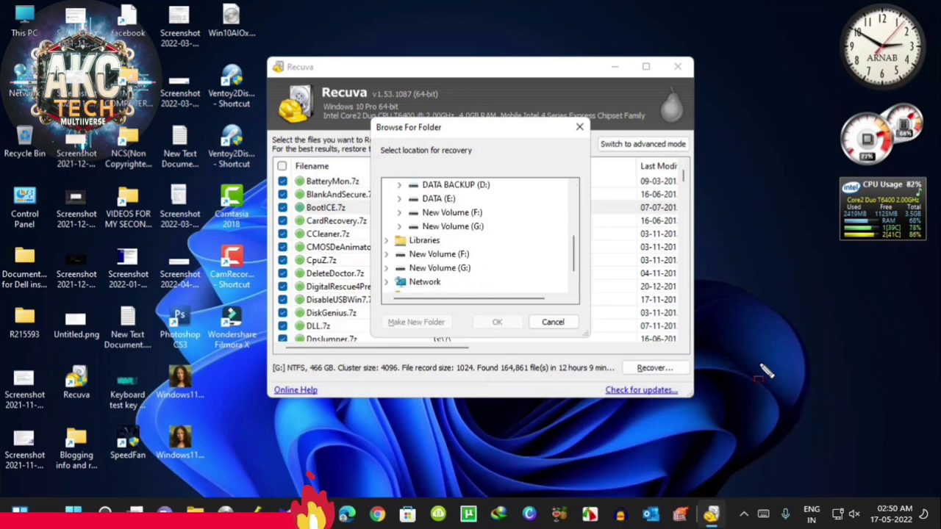
left_click(759, 366)
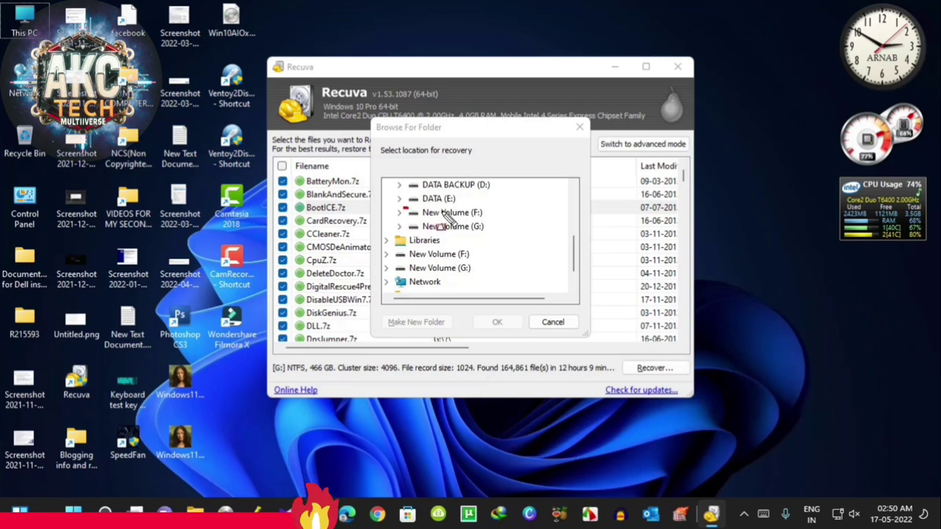
left_click_drag(403, 212, 489, 221)
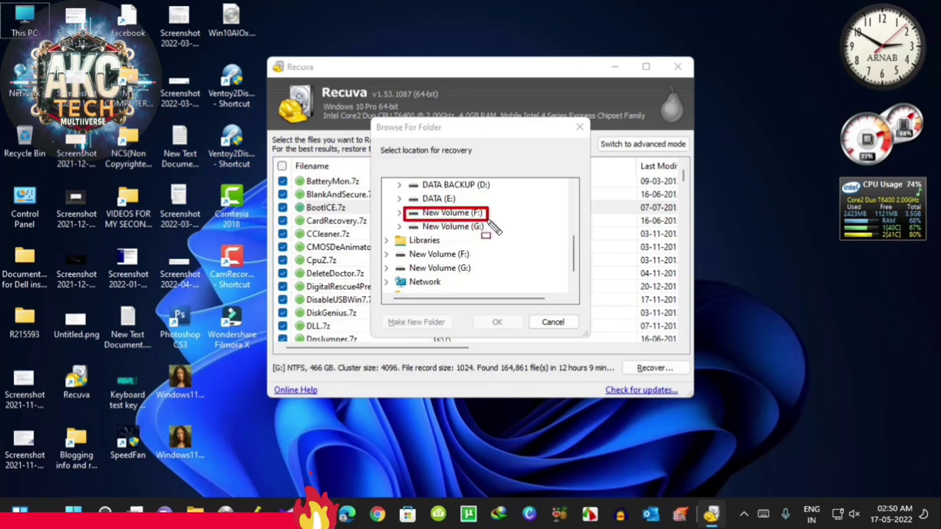
key("Escape")
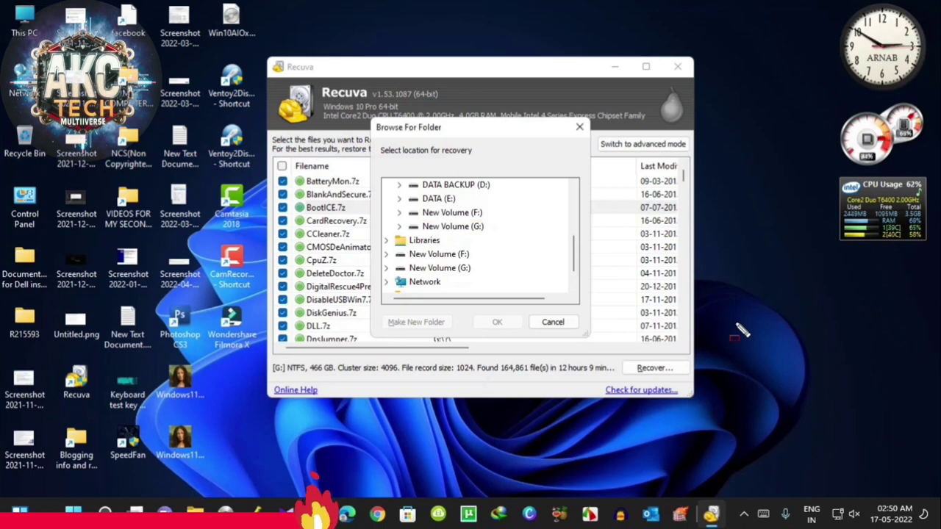
left_click(442, 212)
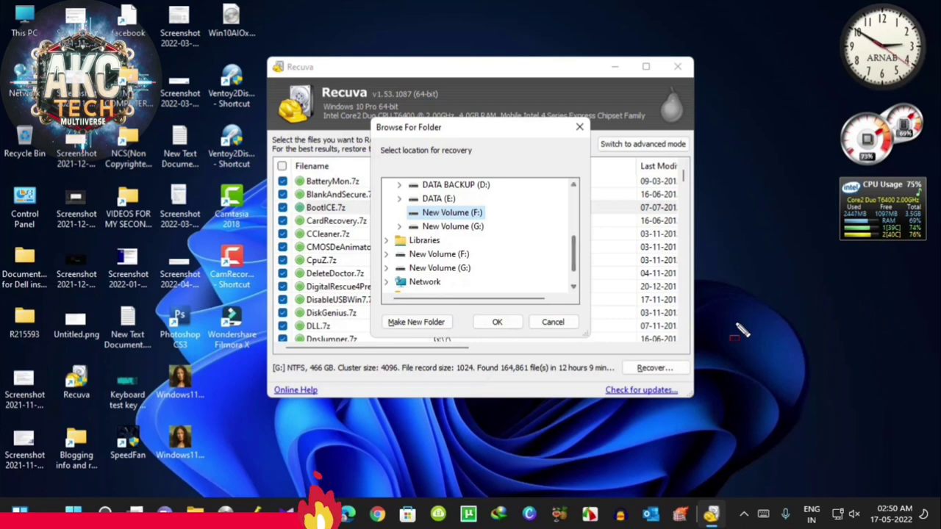
left_click_drag(573, 254, 573, 249)
scroll(478, 236, "down", 2)
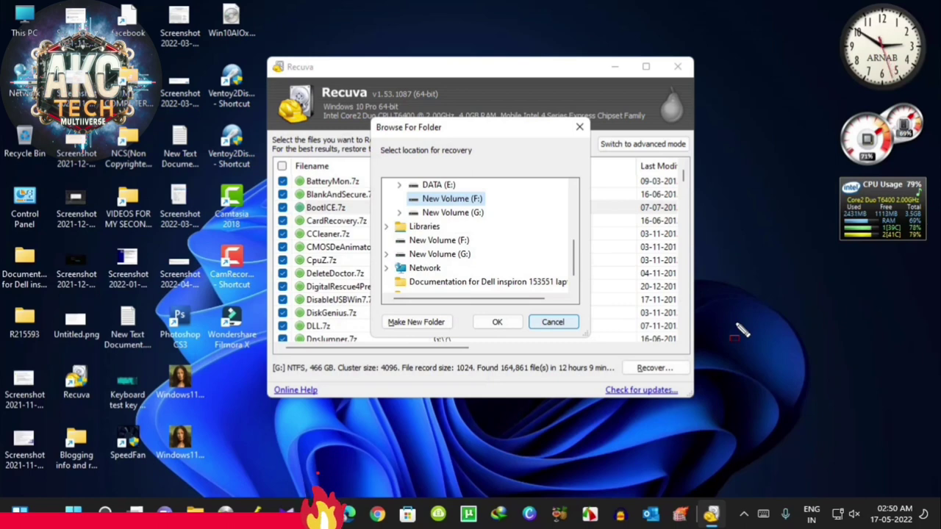
key("Escape")
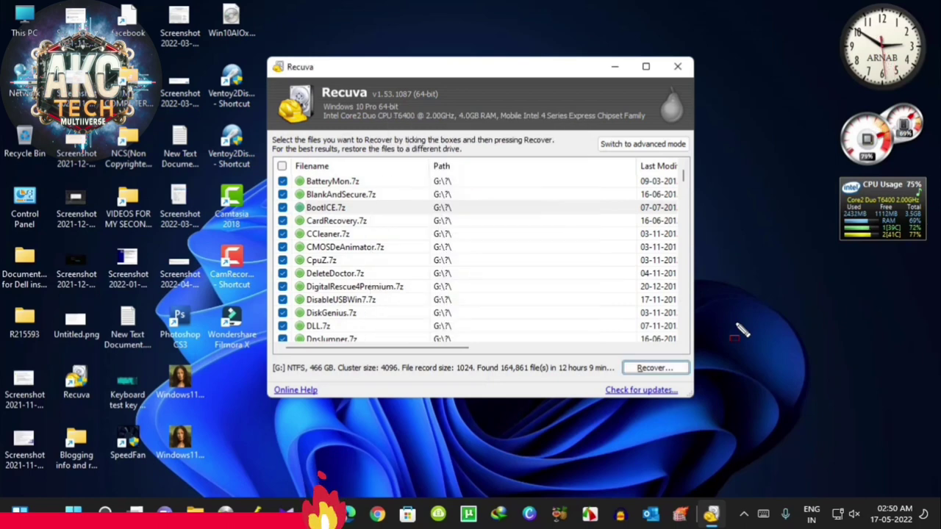
left_click(742, 279)
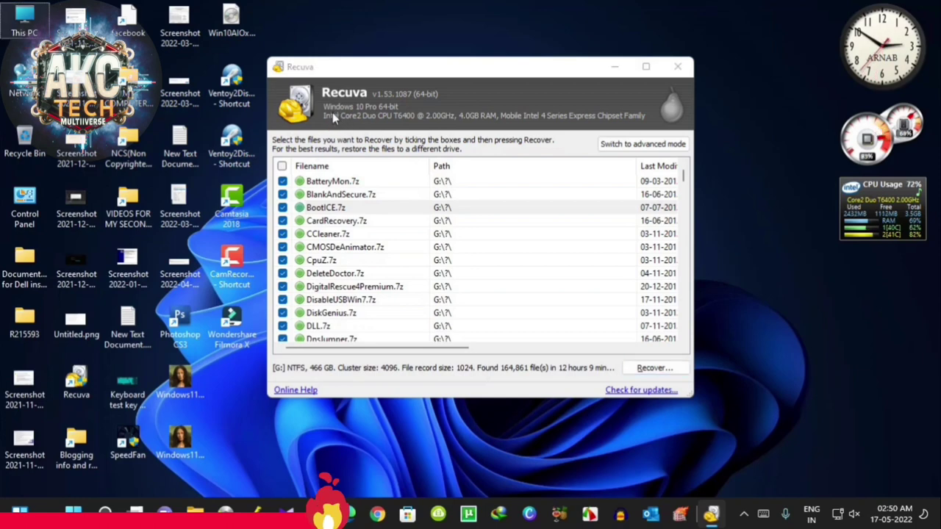
Switch to File Explorer and create a folder named External Lappy HDD Data Backup on New Volume (F:), closing the window when done
double_click(40, 26)
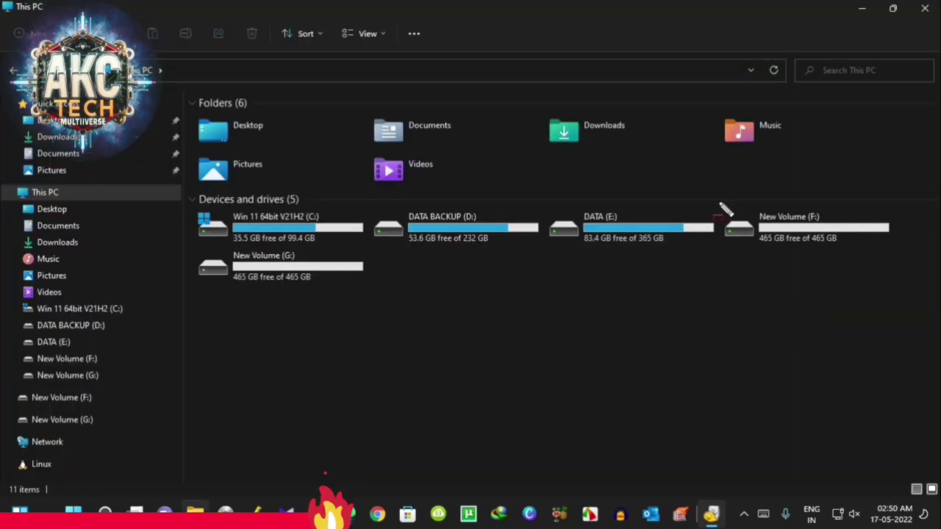
mouse_move(719, 201)
left_mouse_down()
mouse_move(786, 231)
mouse_move(860, 234)
mouse_move(901, 257)
mouse_move(908, 274)
left_mouse_up()
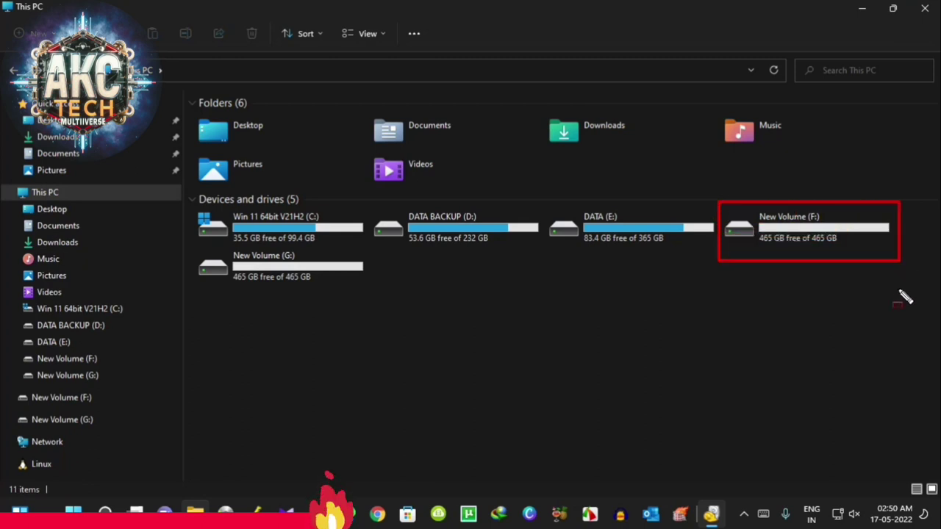
double_click(805, 232)
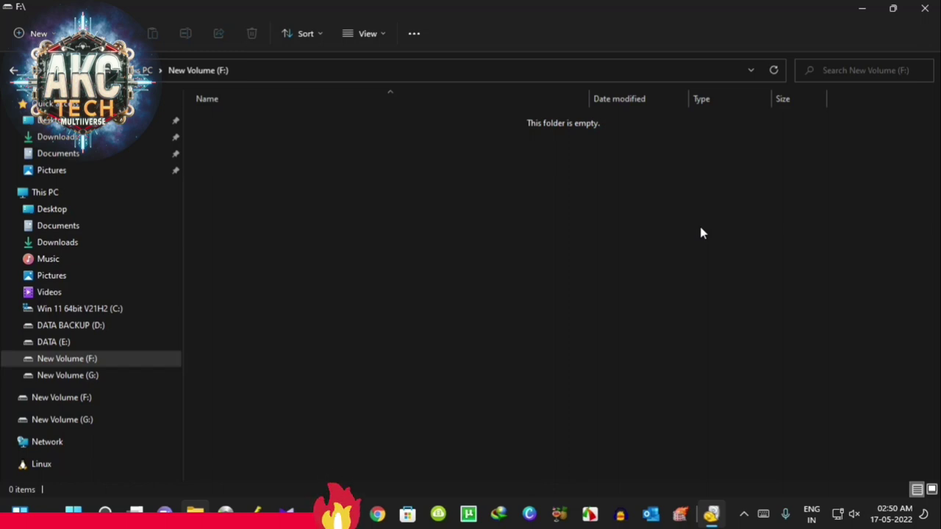
key("ctrl+shift+n")
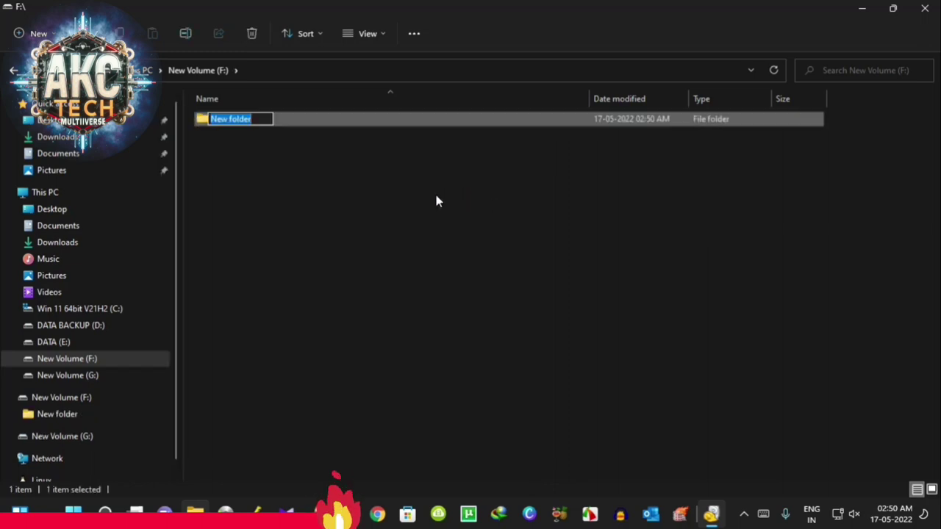
type("External Lappy HDD Data Backup")
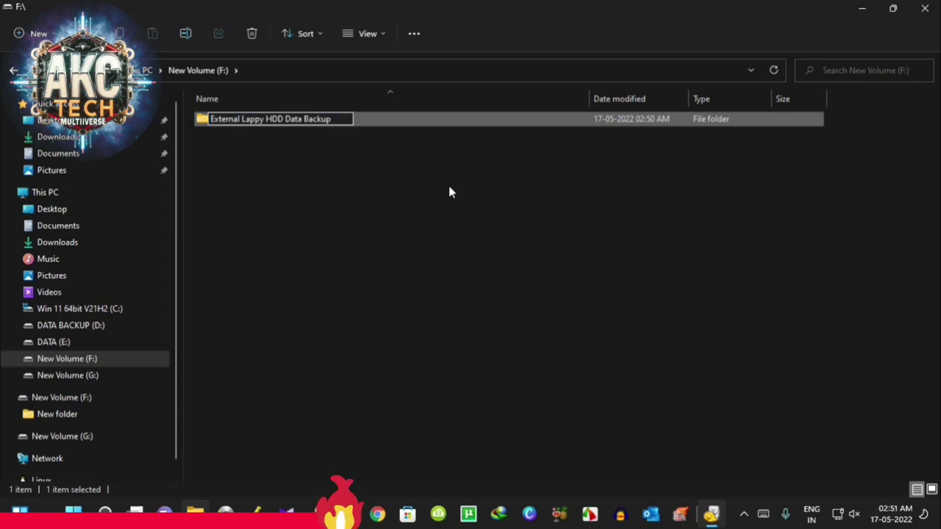
left_click(372, 163)
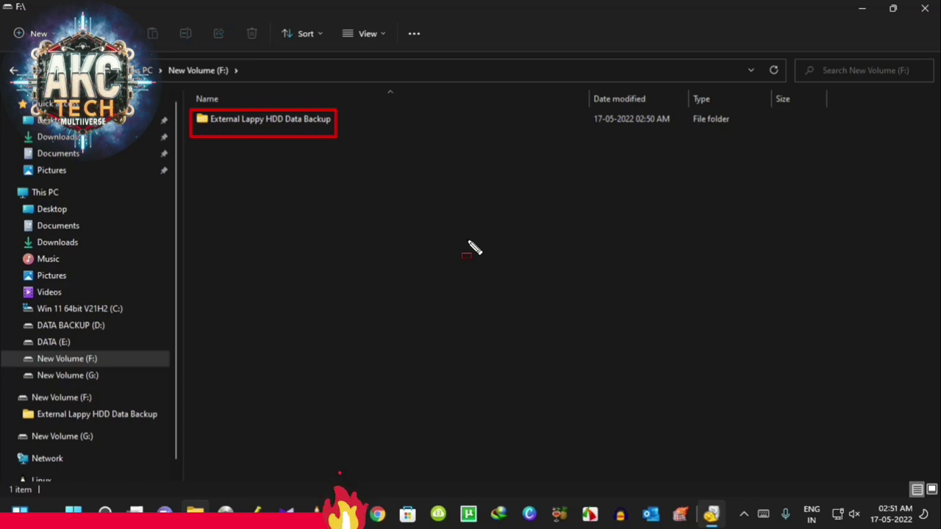
left_click(298, 122)
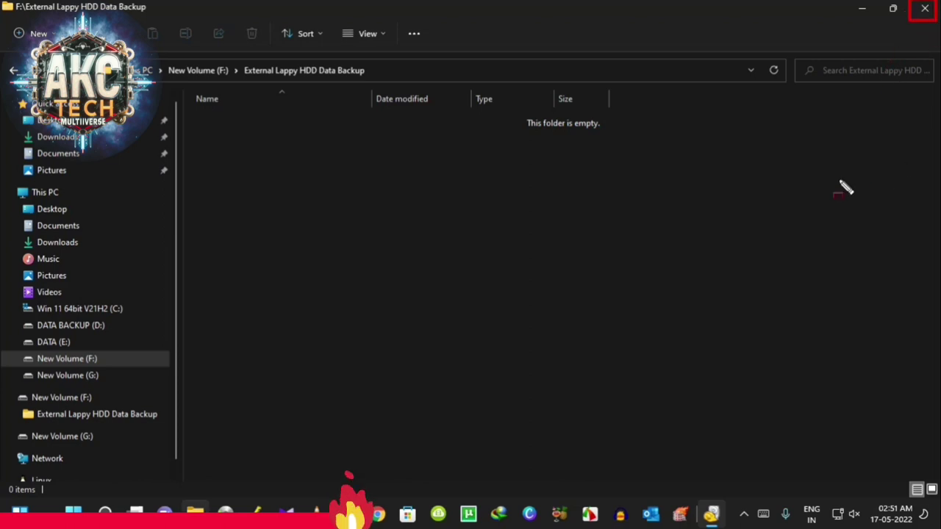
left_click(925, 8)
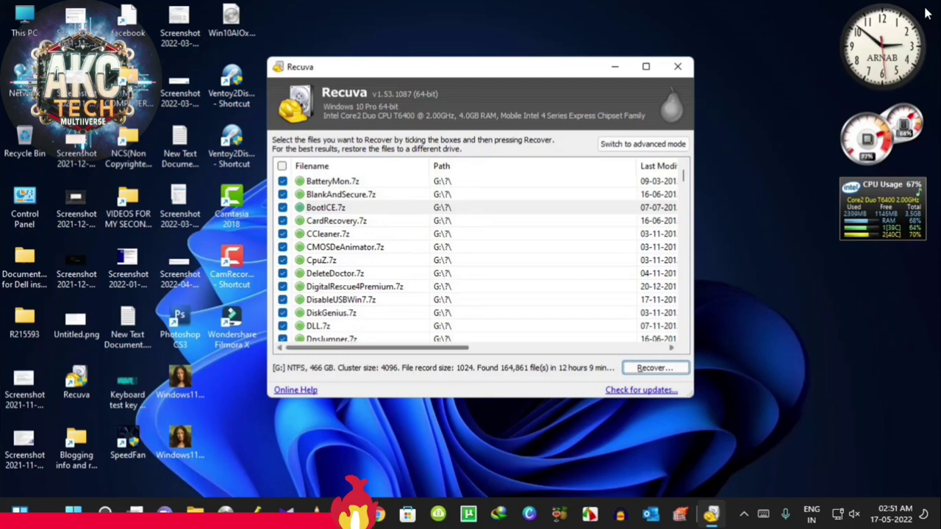
Recover all marked files into the External Lappy HDD Data Backup folder on New Volume (F:)
left_click(748, 330)
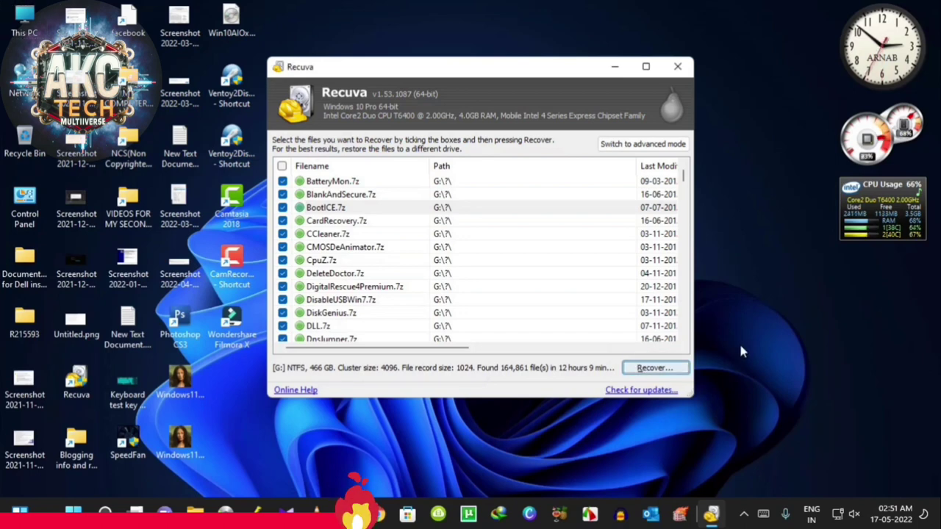
key("Return")
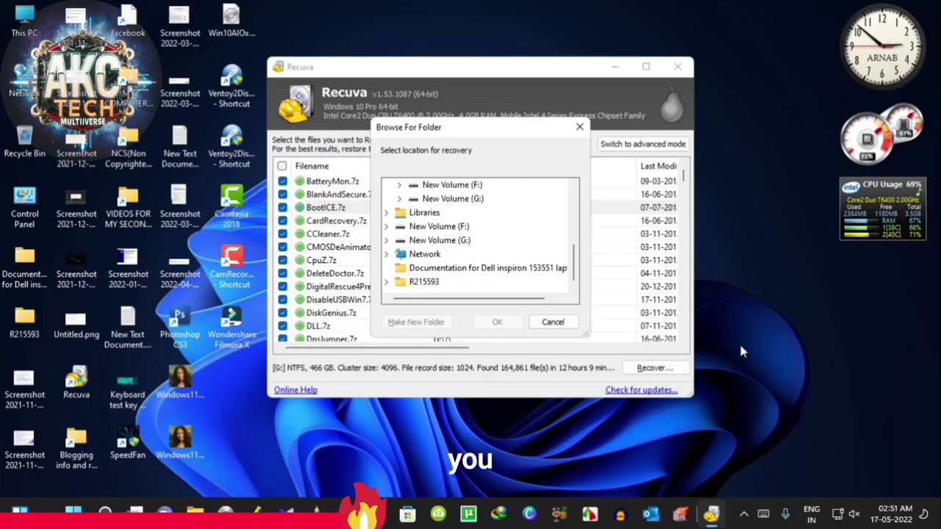
left_click(740, 346)
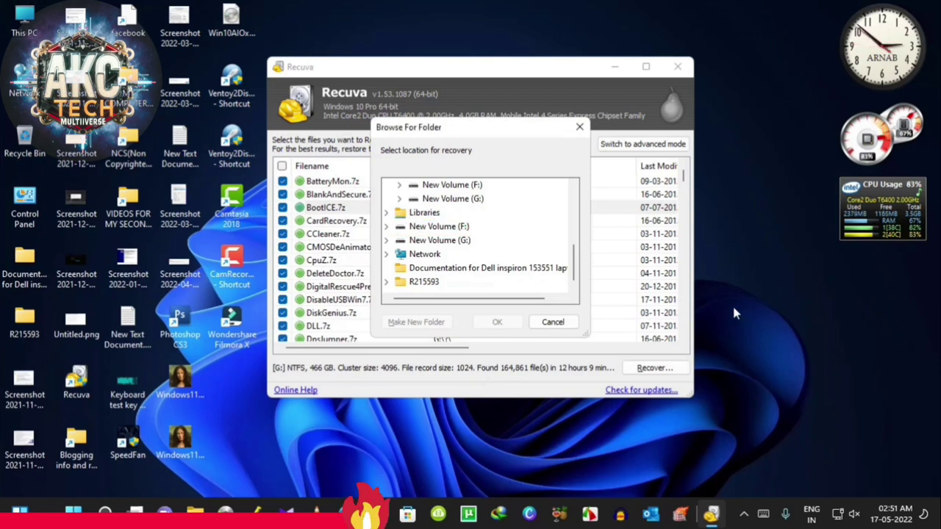
left_click(386, 226)
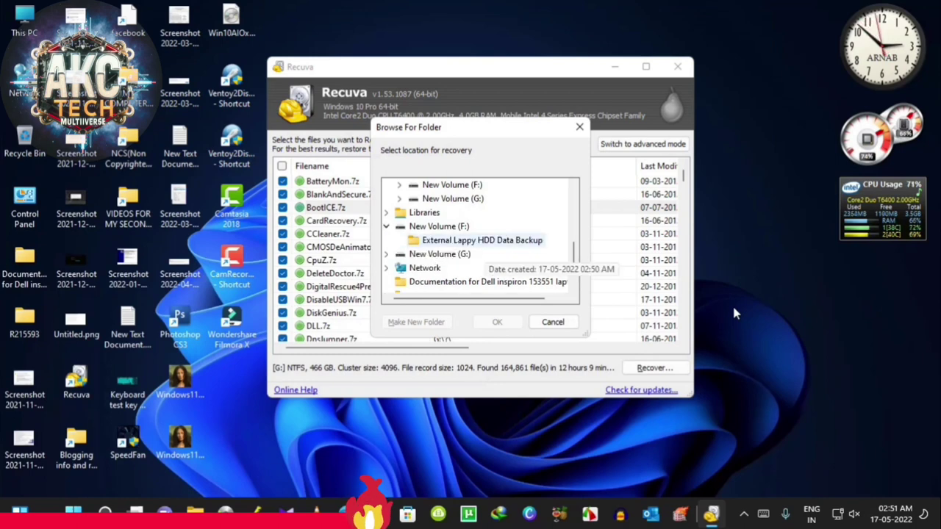
left_click(733, 309)
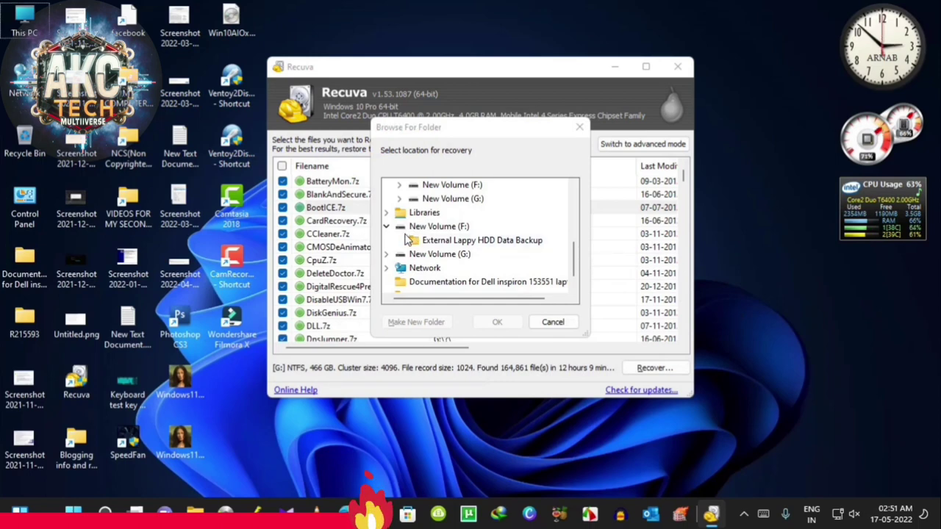
left_click_drag(556, 257, 551, 254)
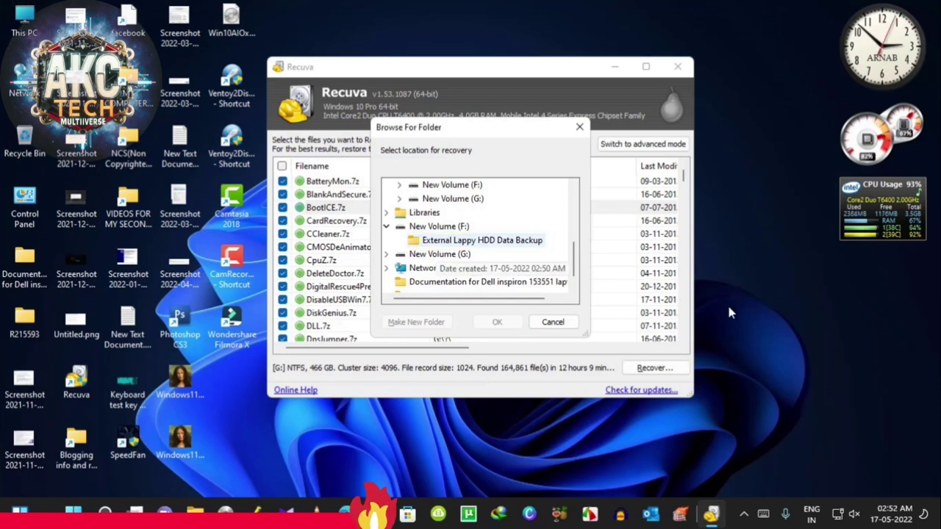
key("Up")
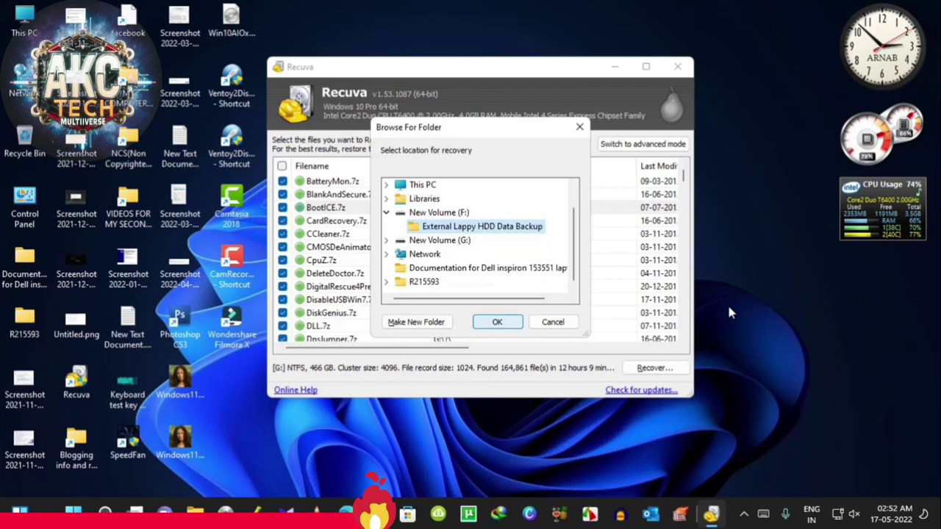
key("Return")
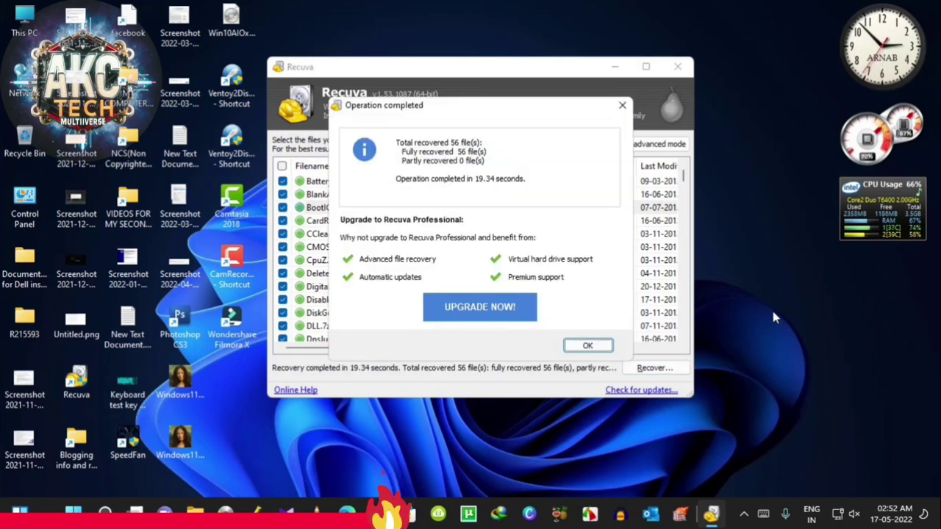
Review the summary of the completed recovery and dismiss it
left_click(773, 317)
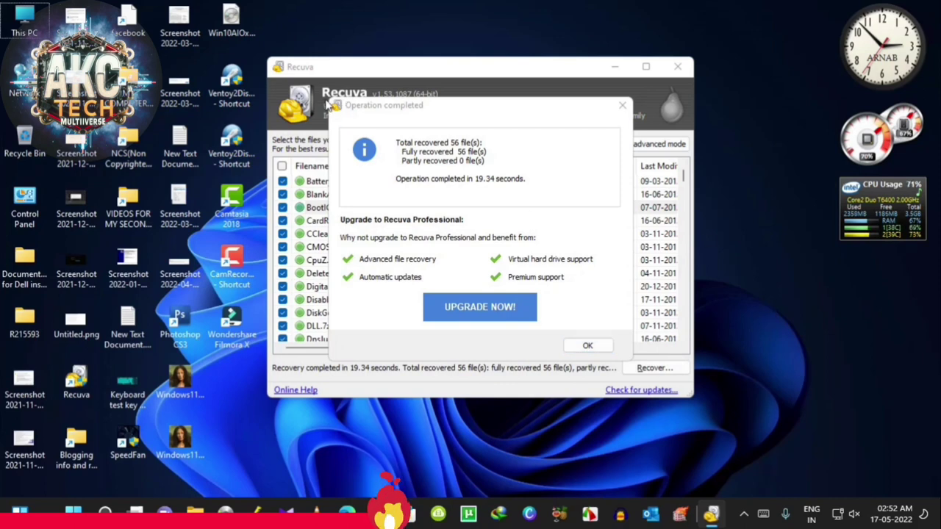
mouse_move(327, 94)
left_mouse_down()
mouse_move(459, 148)
mouse_move(554, 241)
mouse_move(645, 375)
mouse_move(638, 367)
left_mouse_up()
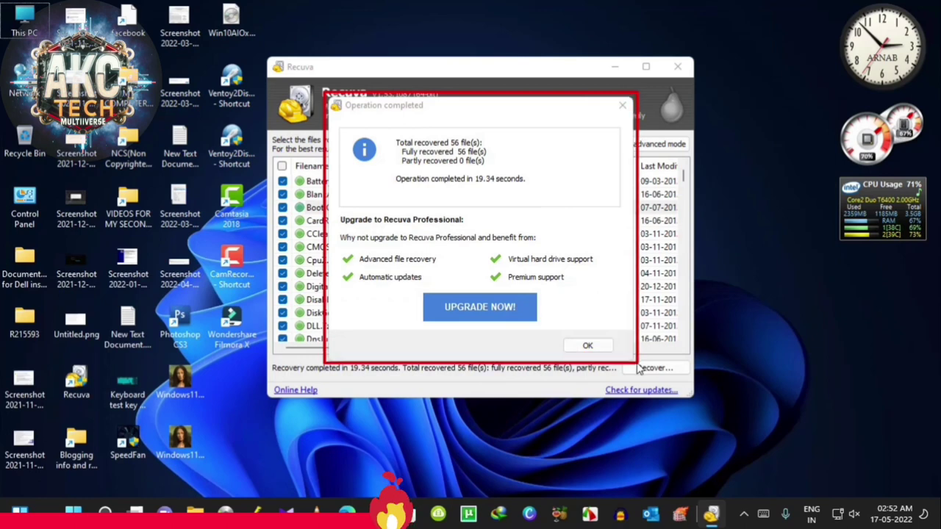
left_click(766, 293)
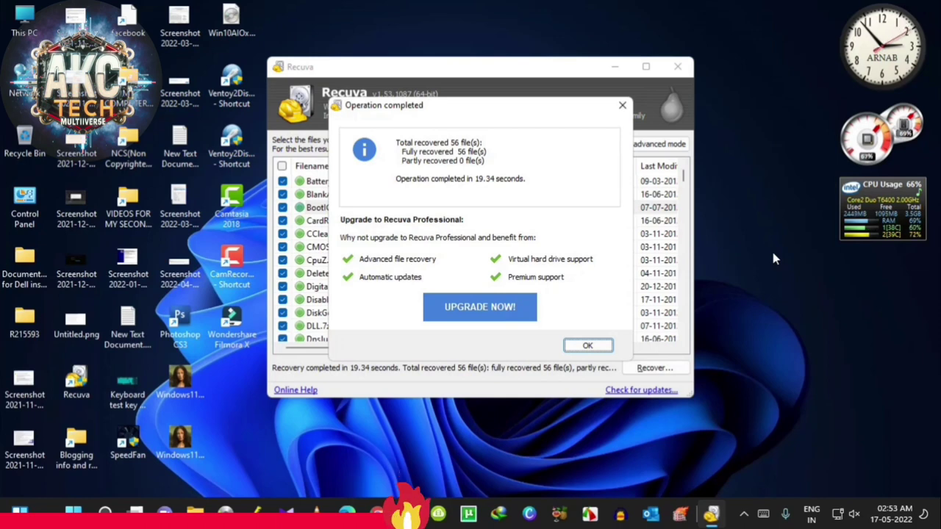
left_click(774, 310)
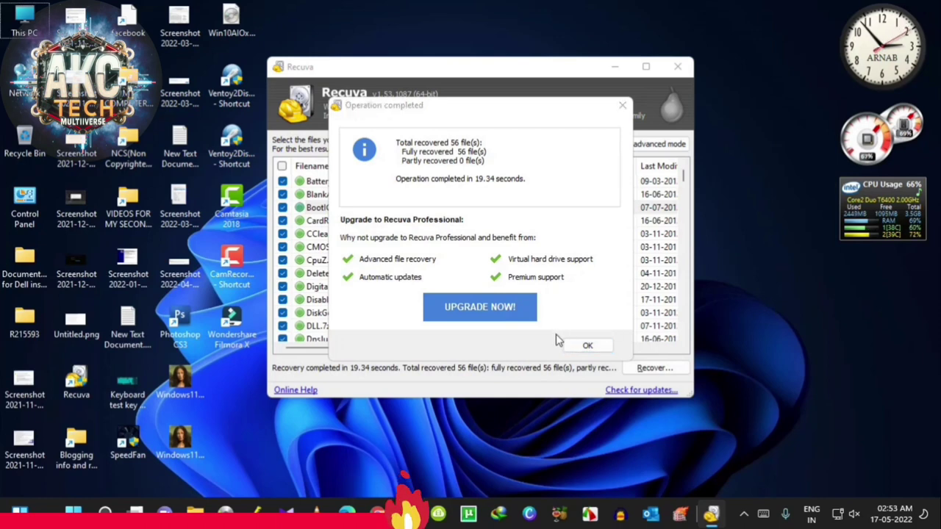
left_click(588, 347)
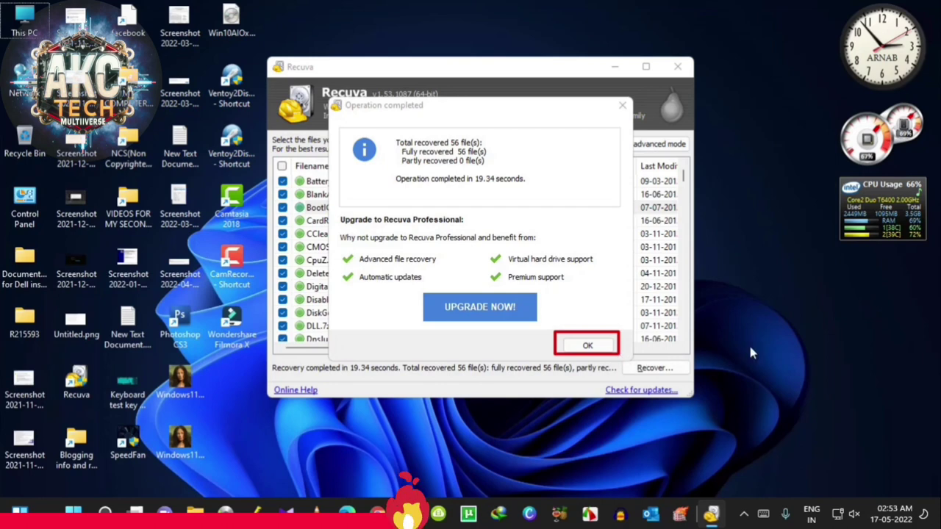
key("space")
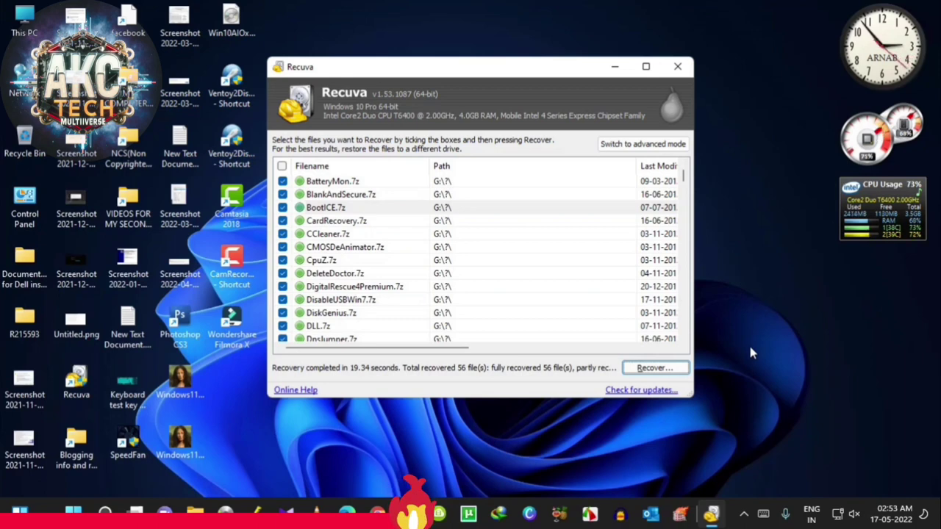
left_click(750, 348)
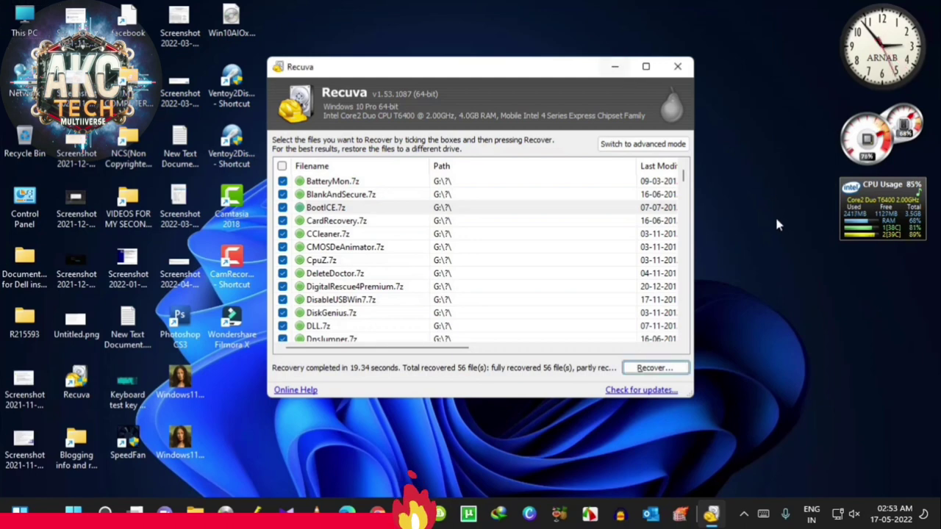
Switch to File Explorer and open the Unknown folder inside External Lappy HDD Data Backup on New Volume (F:)
left_click(615, 66)
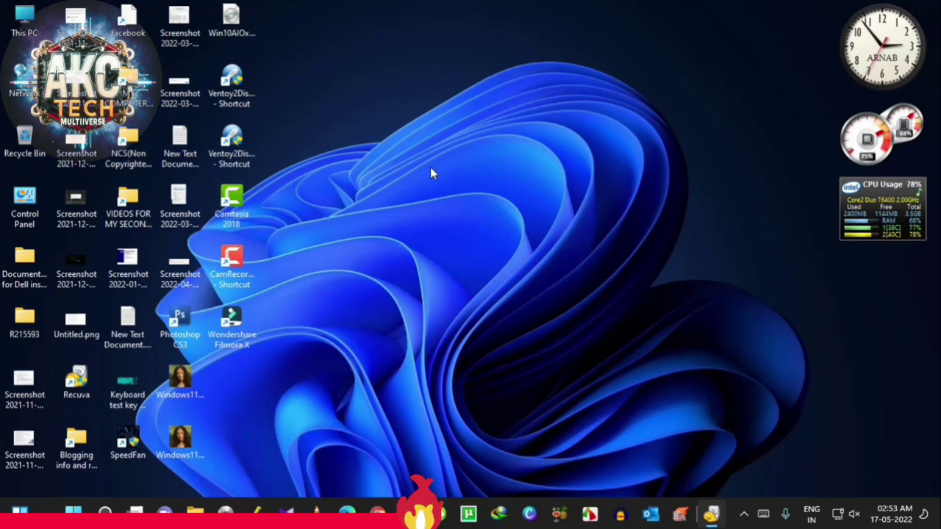
key("super+e")
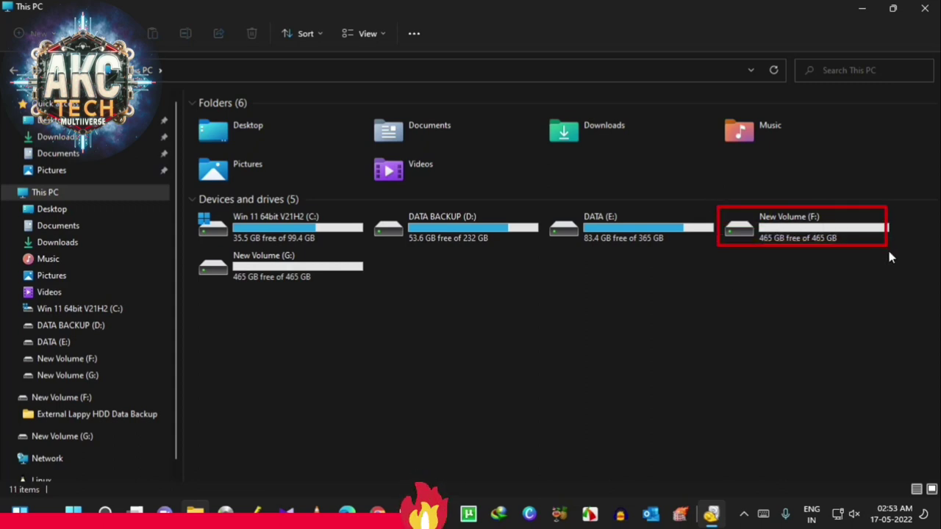
double_click(777, 220)
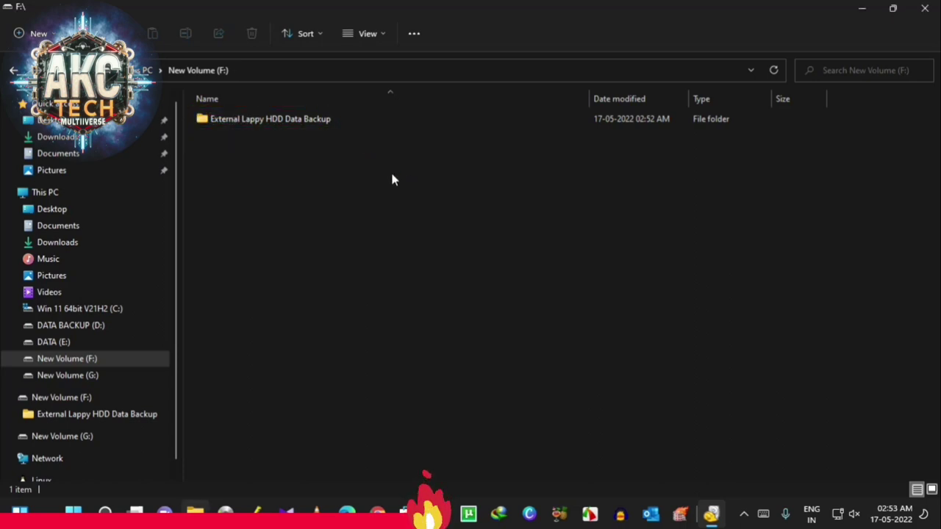
left_click(251, 119)
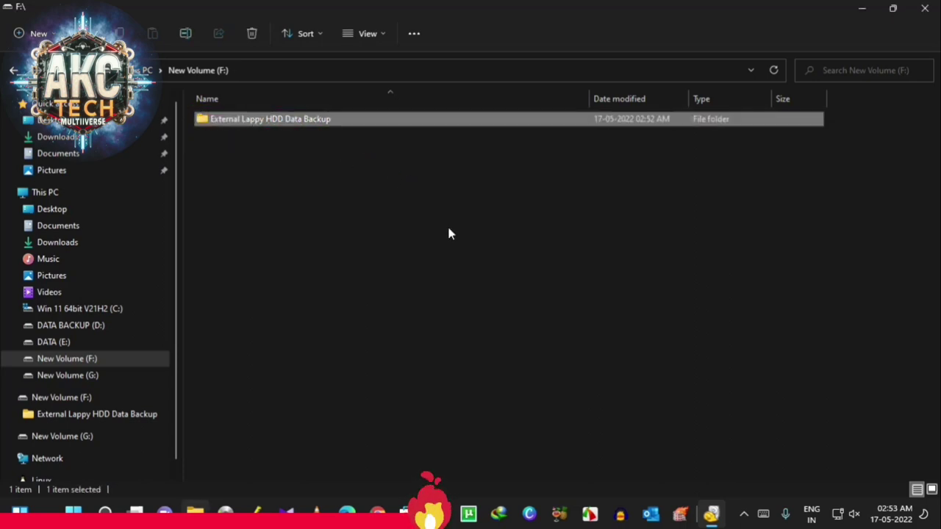
key("Return")
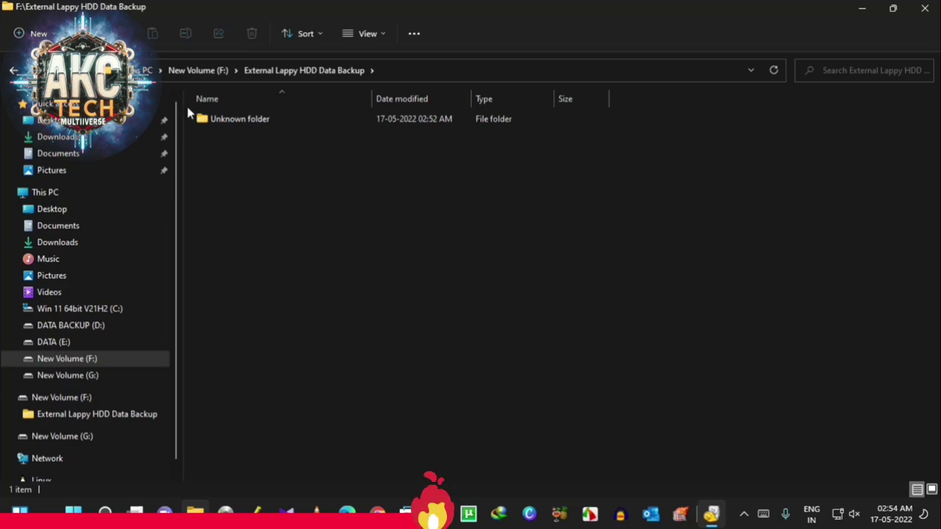
left_click_drag(188, 107, 283, 131)
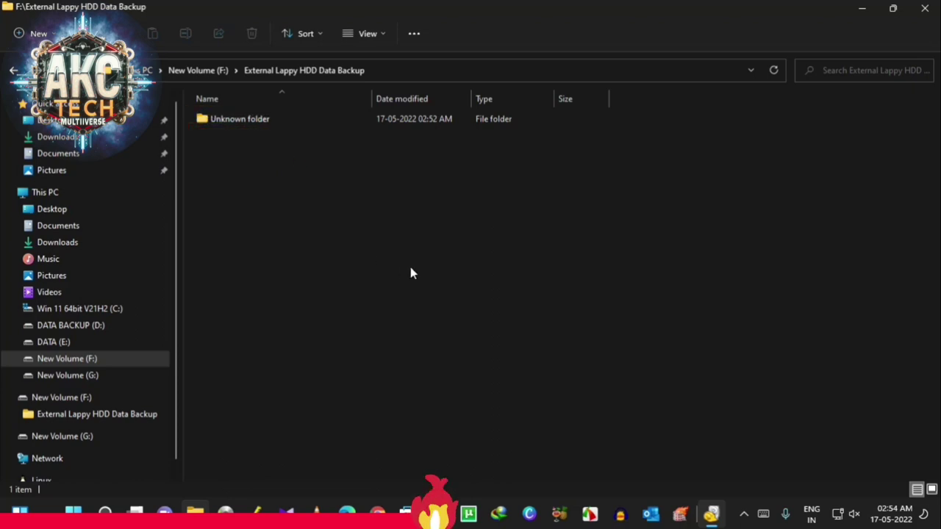
left_click(252, 122)
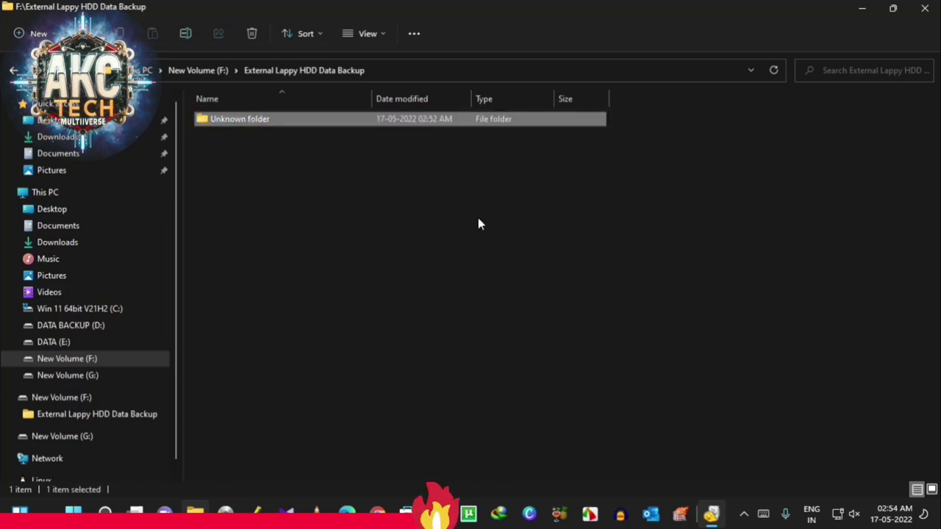
key("Return")
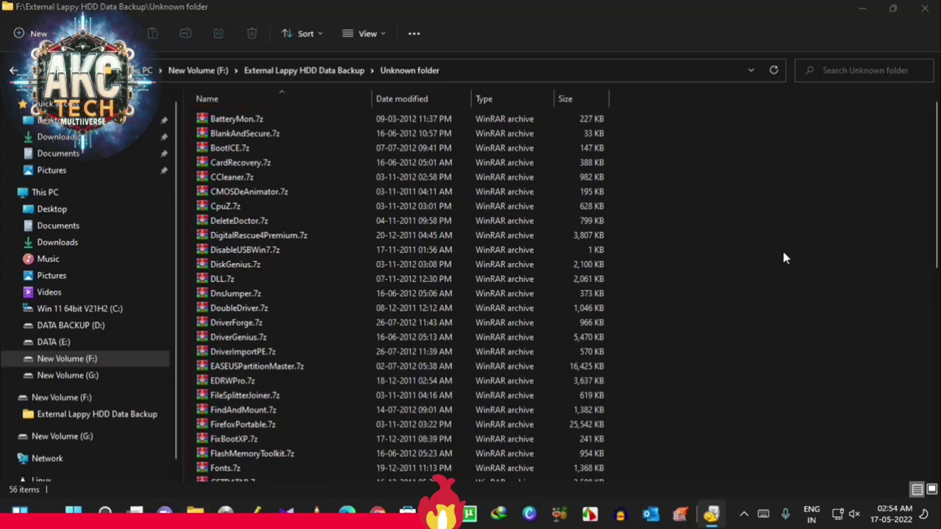
Look through the whole list of recovered archives in the Unknown folder
left_click_drag(936, 158, 936, 161)
scroll(783, 235, "down", 10)
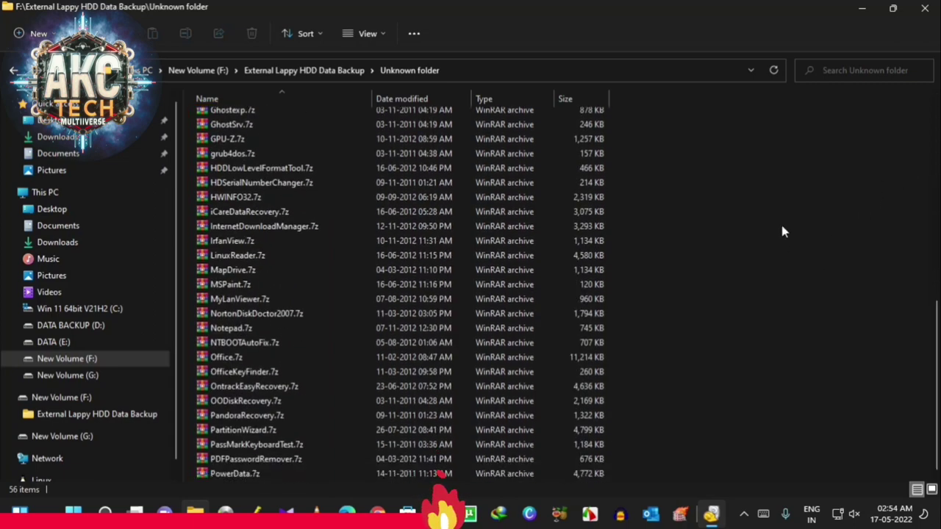
mouse_move(241, 143)
left_mouse_down()
mouse_move(344, 316)
mouse_move(364, 413)
mouse_move(358, 479)
left_mouse_up()
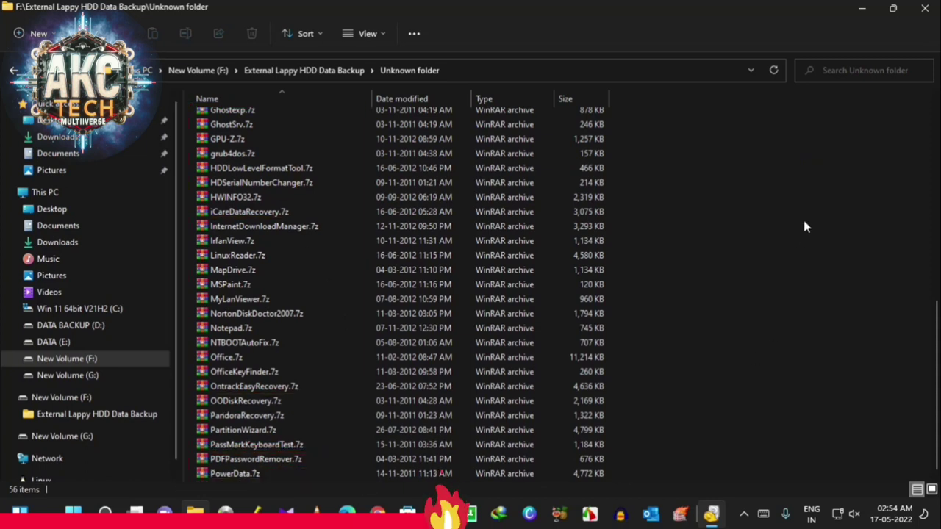
scroll(938, 345, "up", 10)
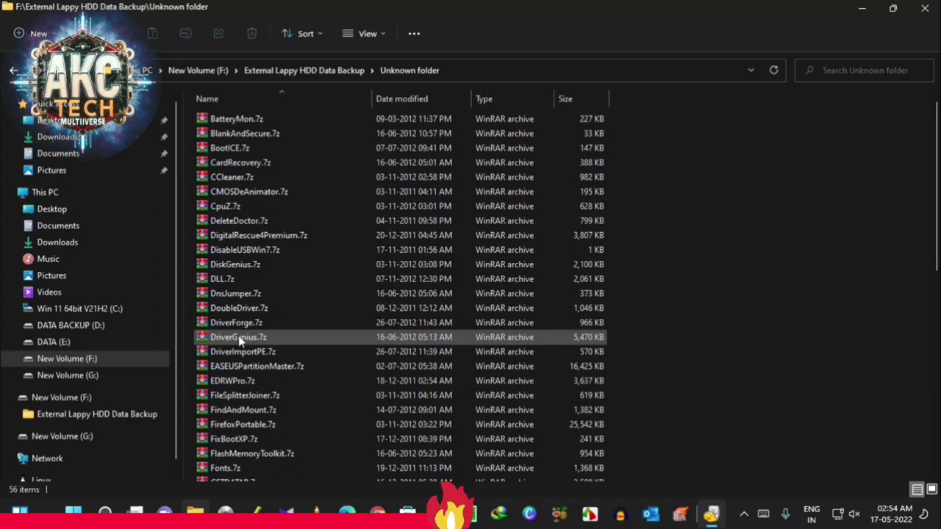
Open the recovered DisableUSBWin7.7z in WinRAR to check its contents, dismissing the licence reminder and closing the archive when done
mouse_move(238, 339)
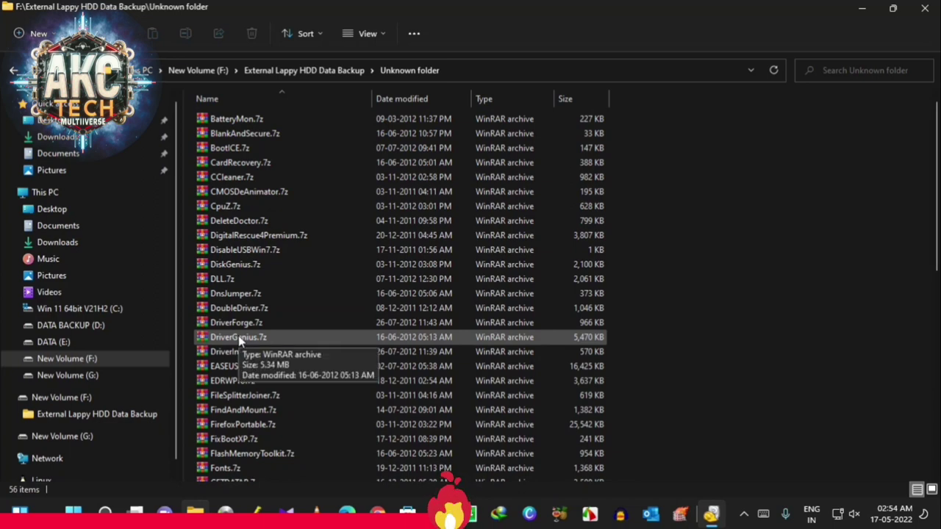
left_click(253, 255)
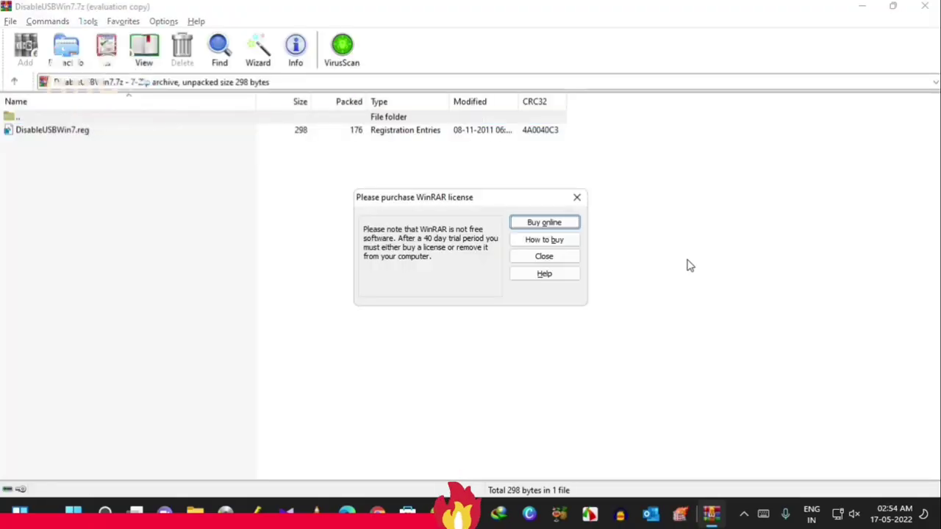
left_click(557, 260)
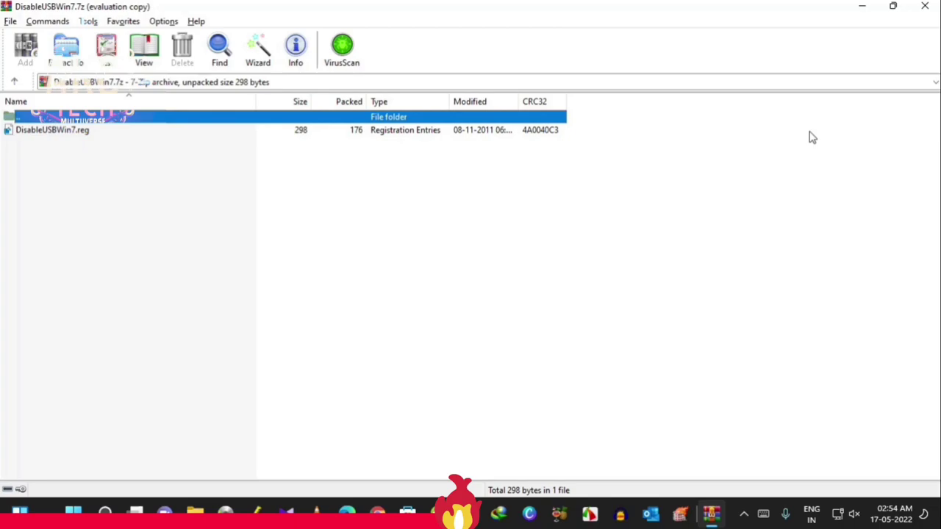
left_click(928, 7)
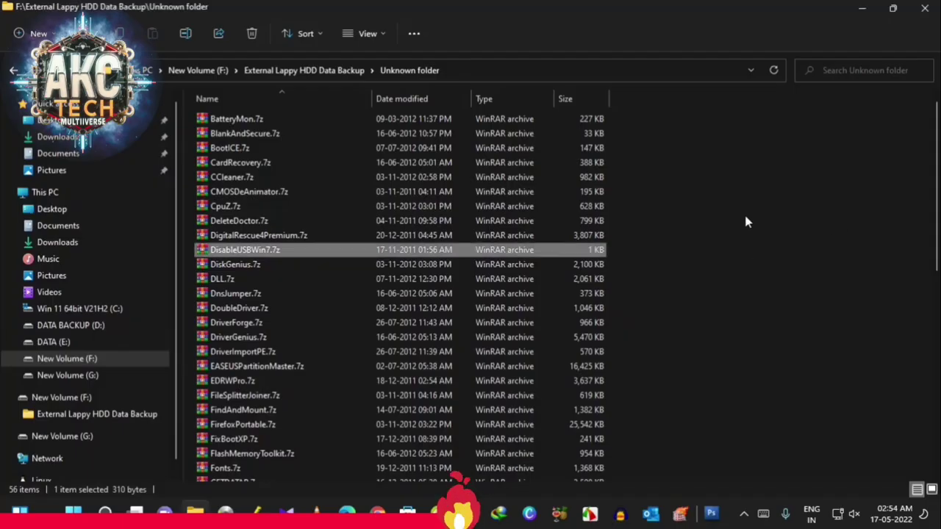
left_click(745, 217)
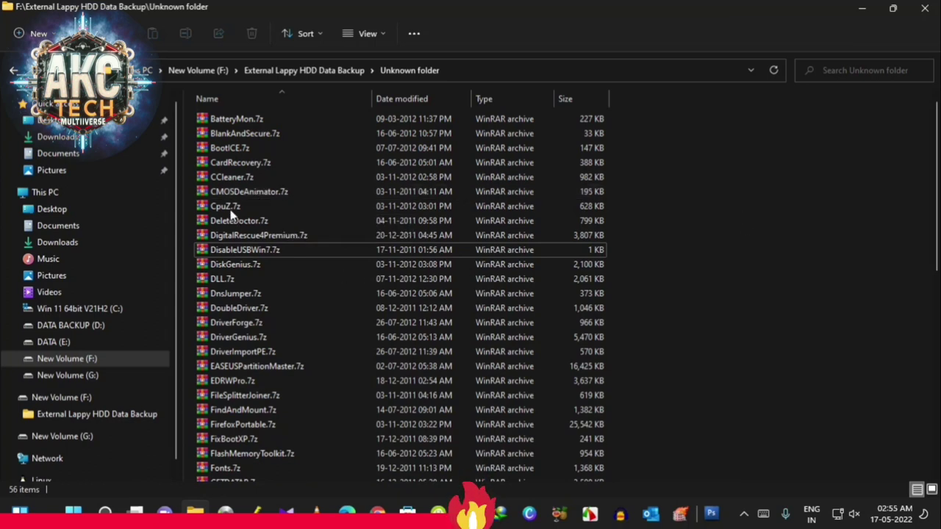
Open the recovered CpuZ.7z in WinRAR to check its contents, then close the archive
left_click_drag(196, 201, 253, 221)
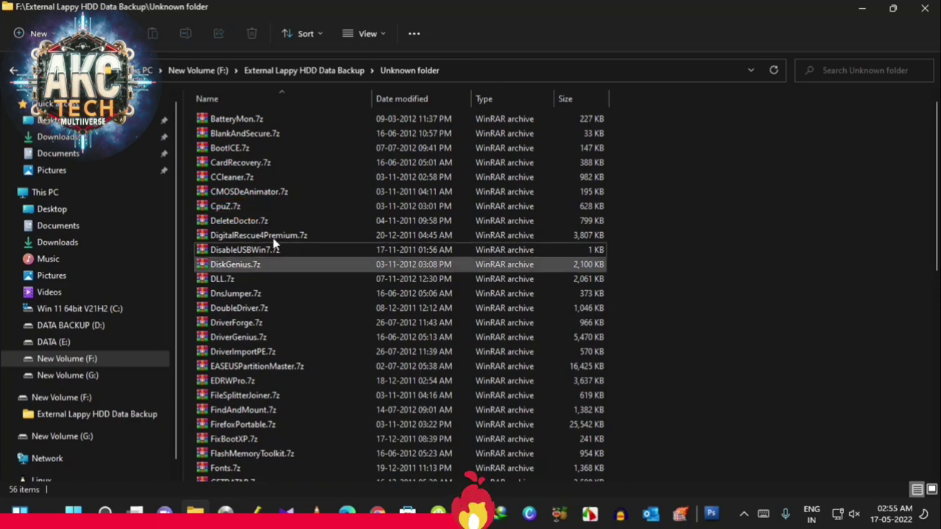
left_click(214, 207)
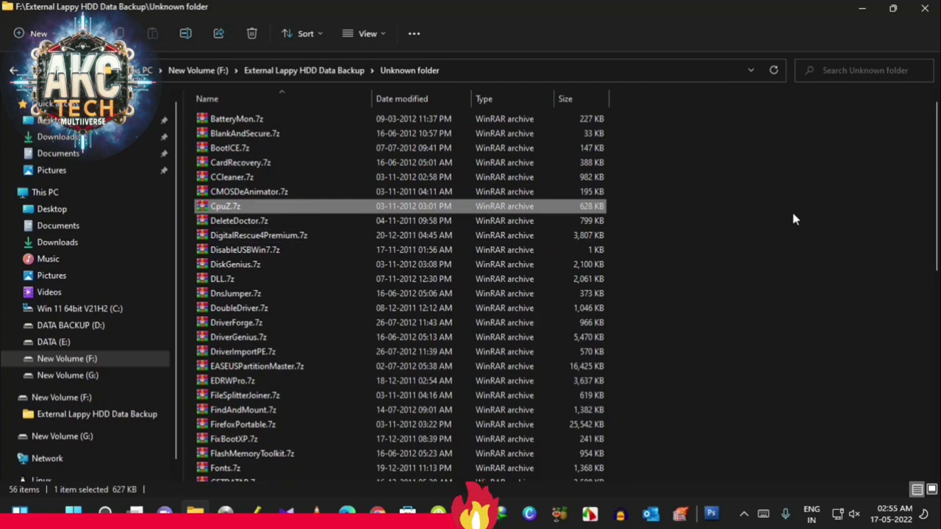
key("Return")
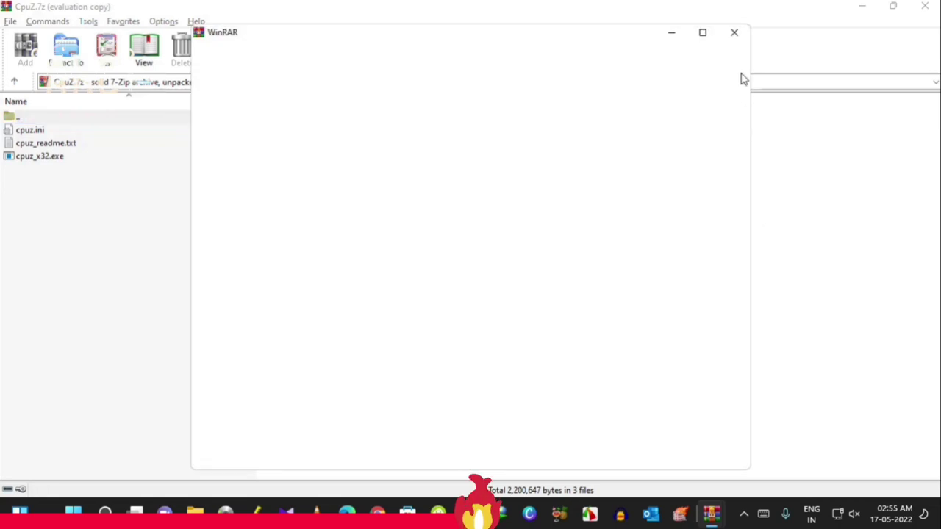
left_click(737, 36)
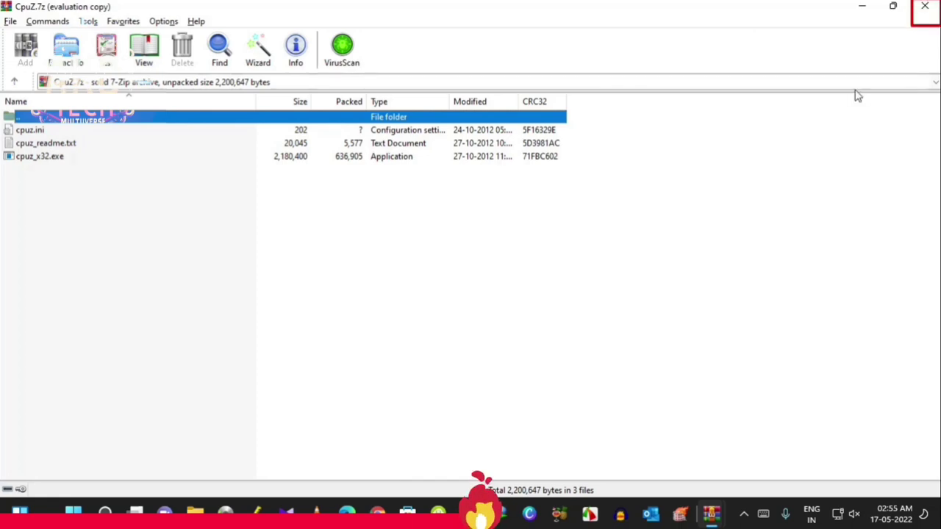
left_click(928, 9)
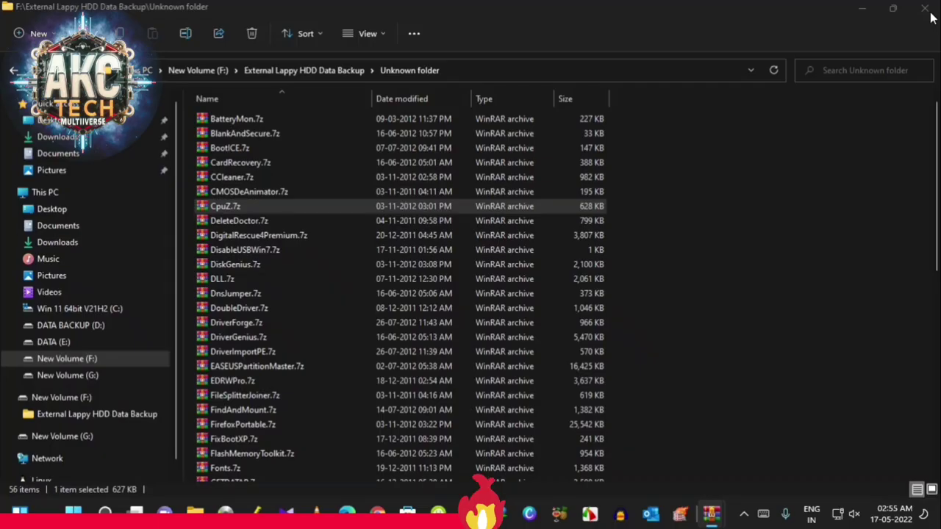
Look over the remaining recovered archives and close the File Explorer and WinRAR windows, dismissing the licence reminder
left_click(757, 242)
scroll(757, 242, "down", 10)
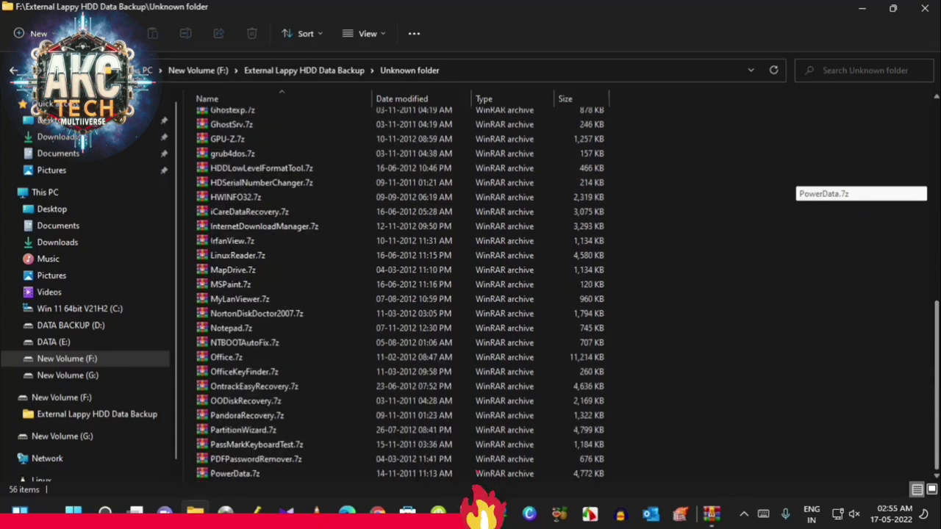
left_click(926, 8)
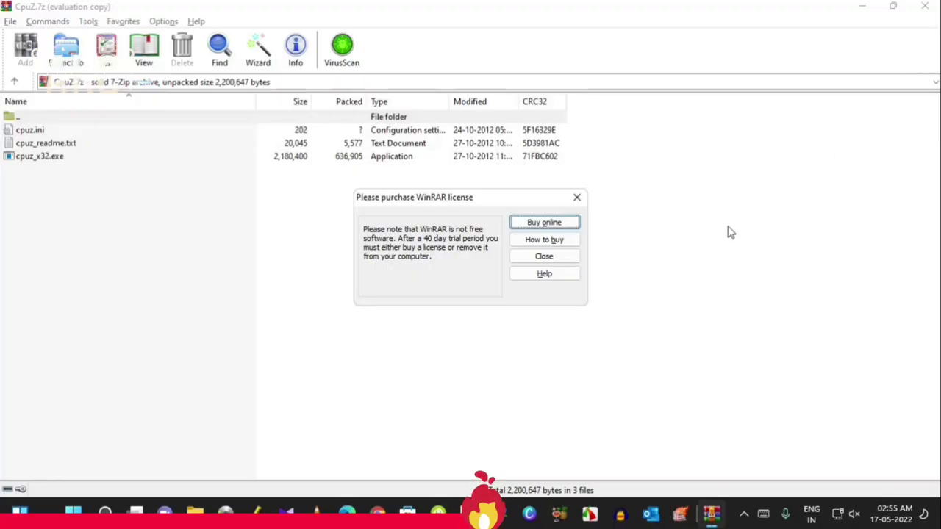
left_click(566, 261)
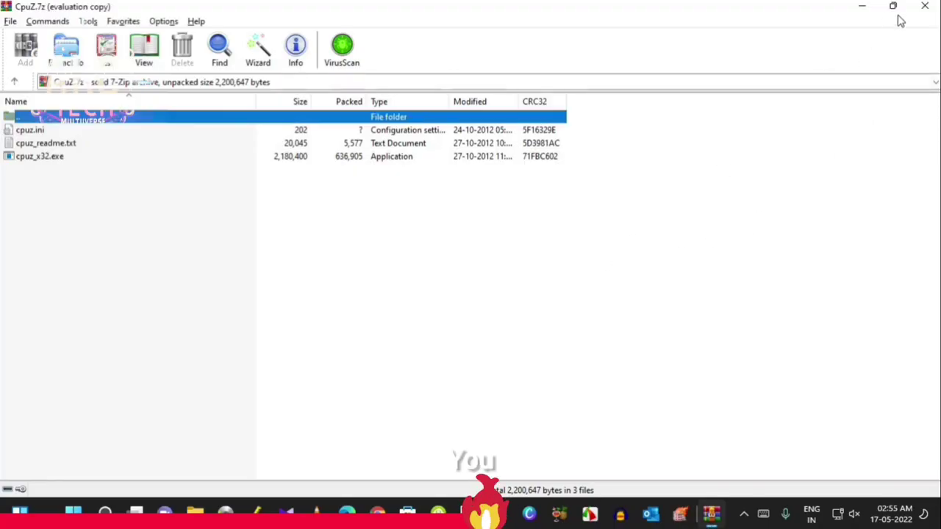
left_click(925, 6)
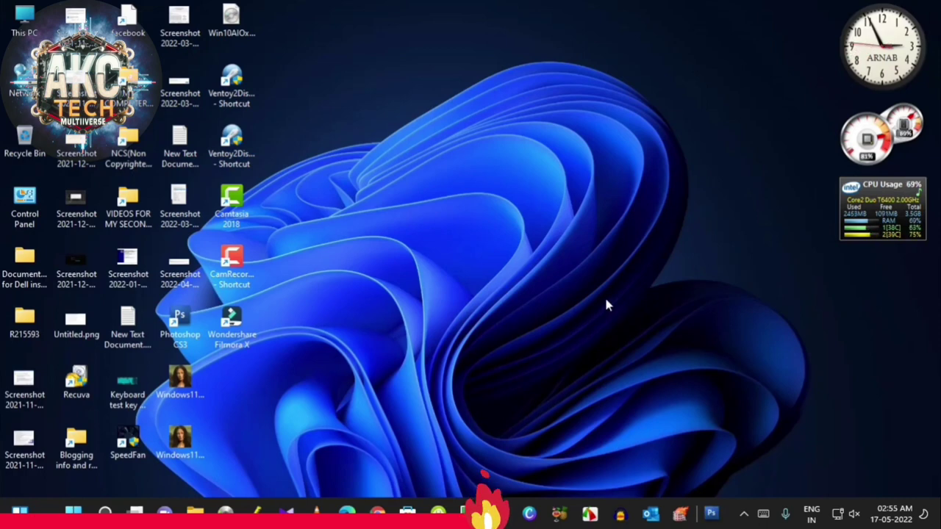
Switch back to Recuva, check the file list for entries not yet marked, and mark all found files for recovery
key("alt+Tab")
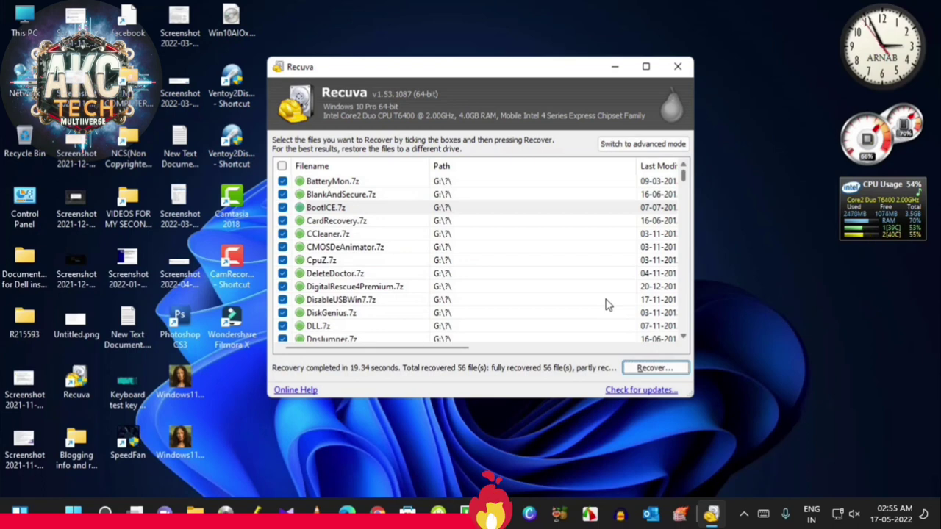
scroll(607, 304, "down", 15)
scroll(608, 304, "up", 15)
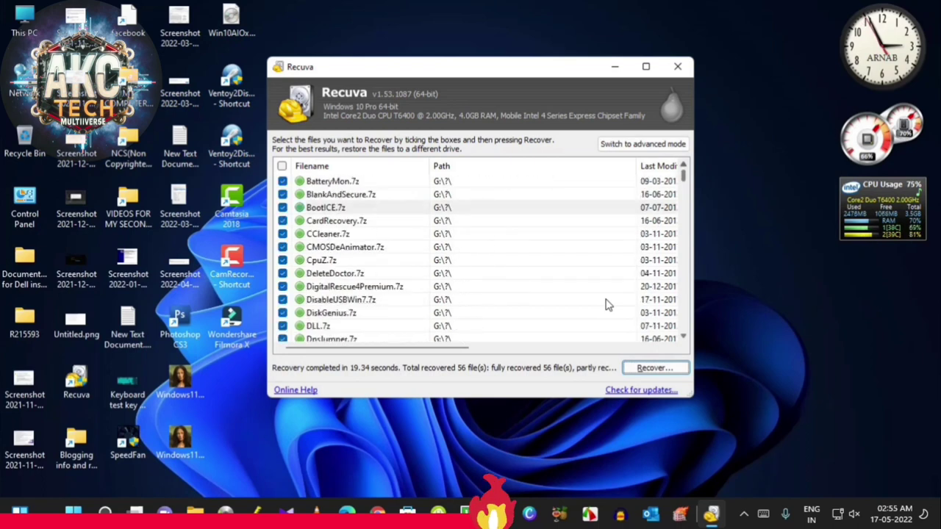
scroll(607, 304, "down", 9)
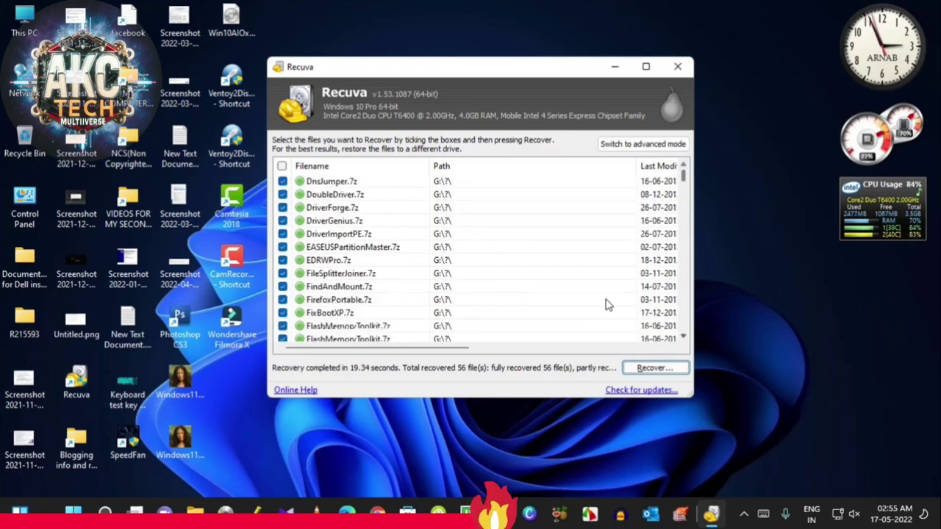
scroll(607, 304, "down", 9)
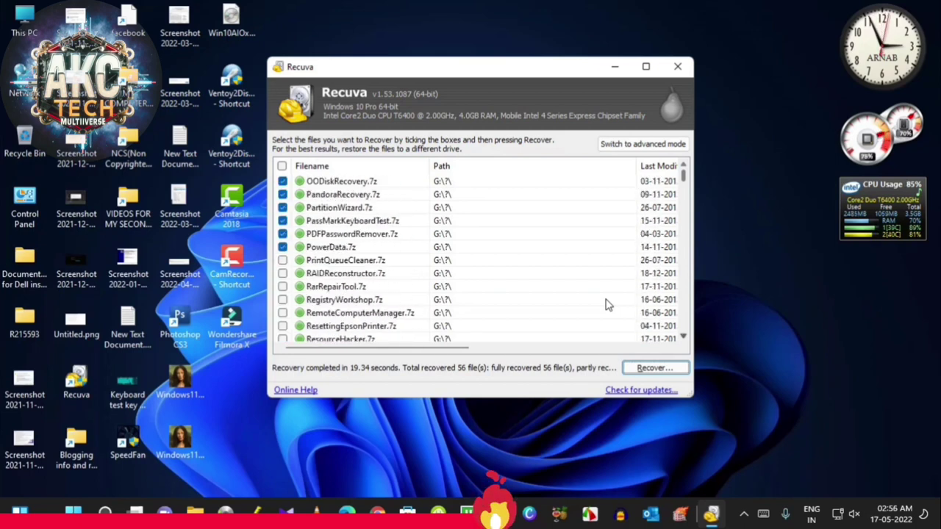
scroll(607, 304, "up", 1)
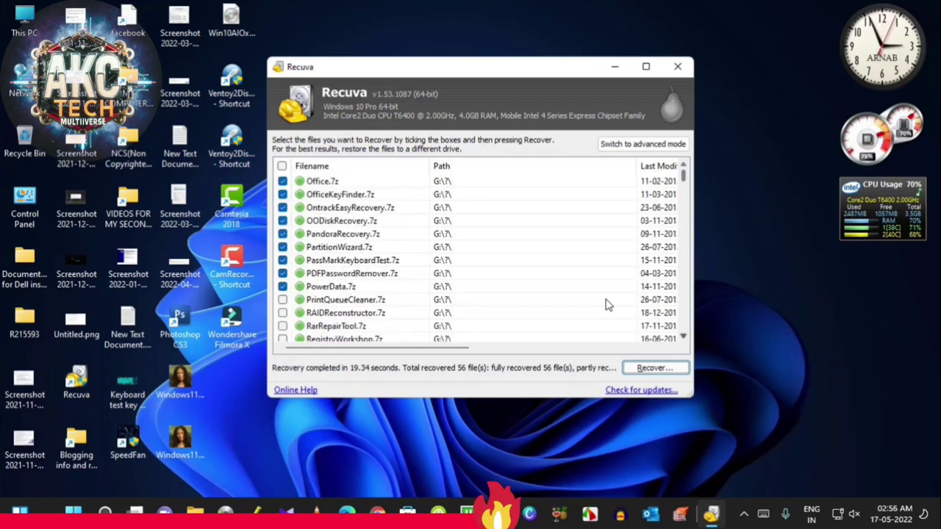
scroll(607, 304, "down", 2)
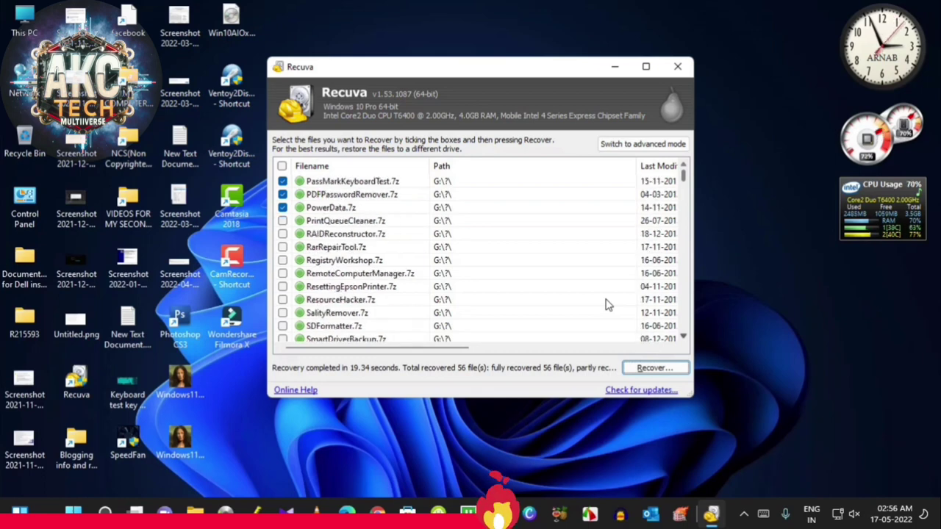
scroll(607, 305, "down", 1)
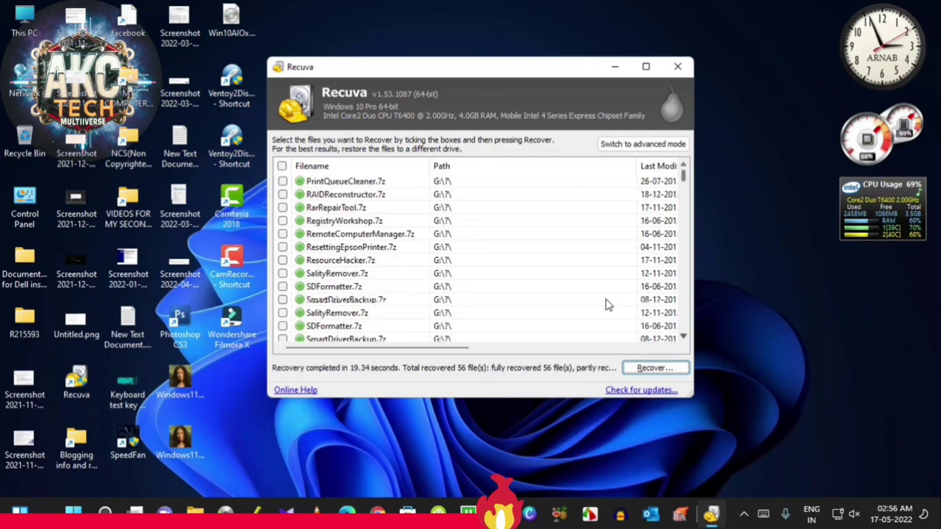
scroll(608, 305, "up", 1)
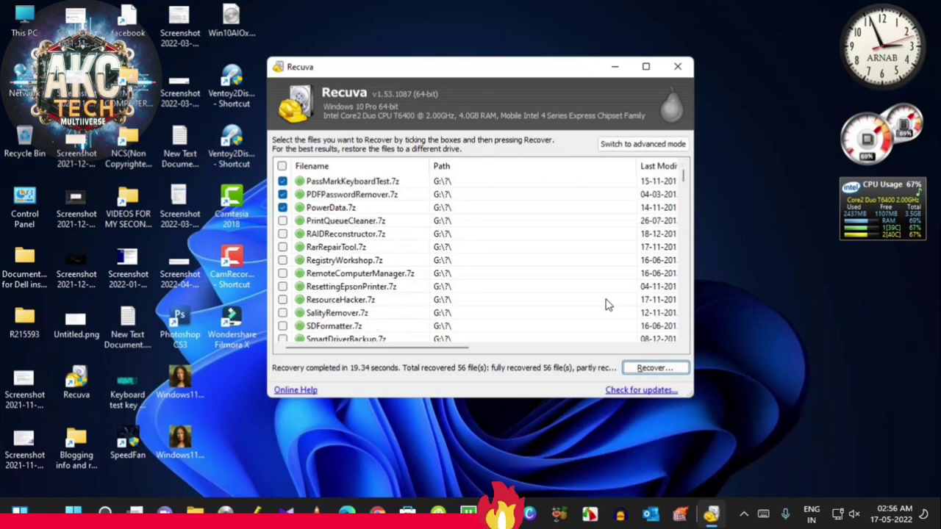
scroll(607, 304, "down", 1)
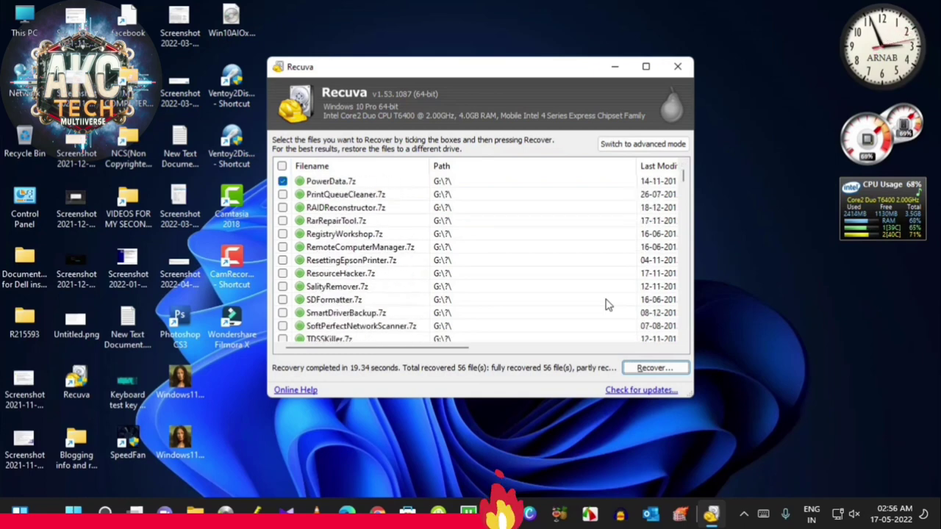
key("space")
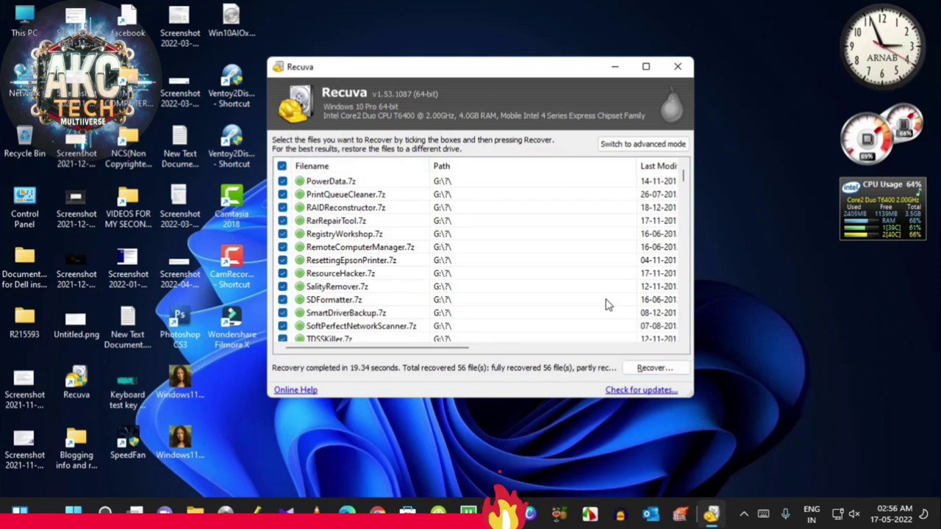
Clear the marks from all found files and mark PowerData.7z through RemoteComputerManager.7z for recovery
left_click(760, 255)
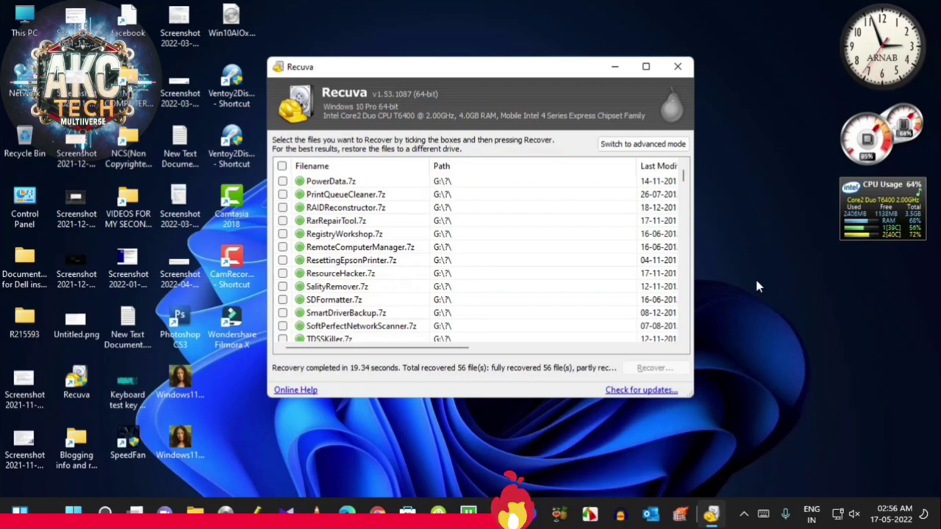
left_click(767, 258)
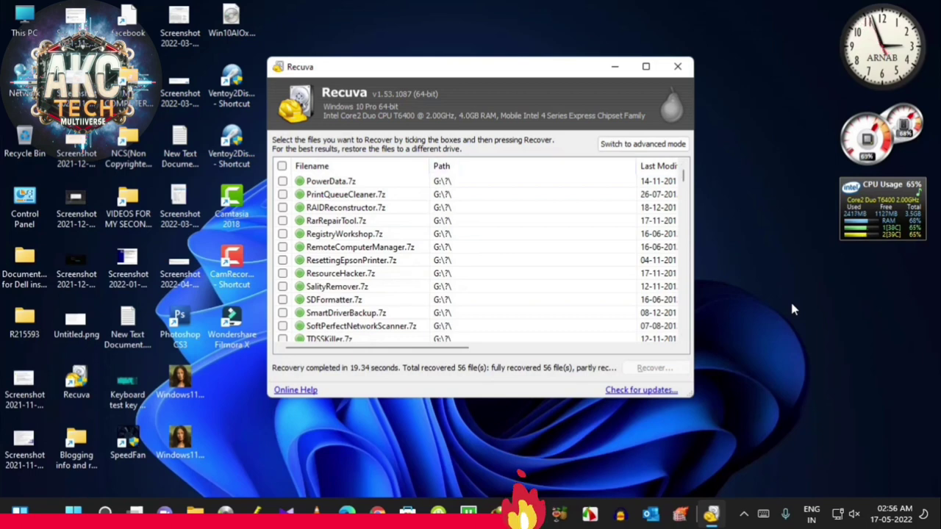
key("space")
key("Down")
key("space")
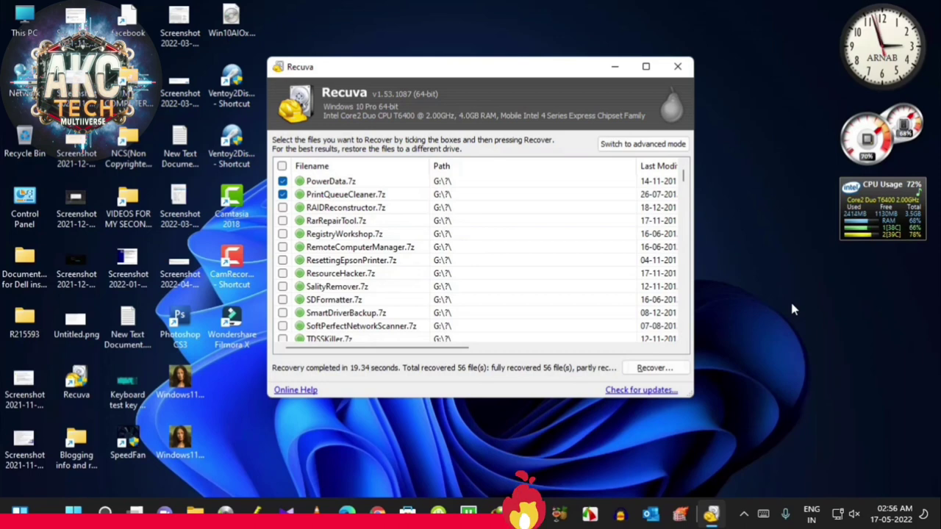
key("Down")
key("space")
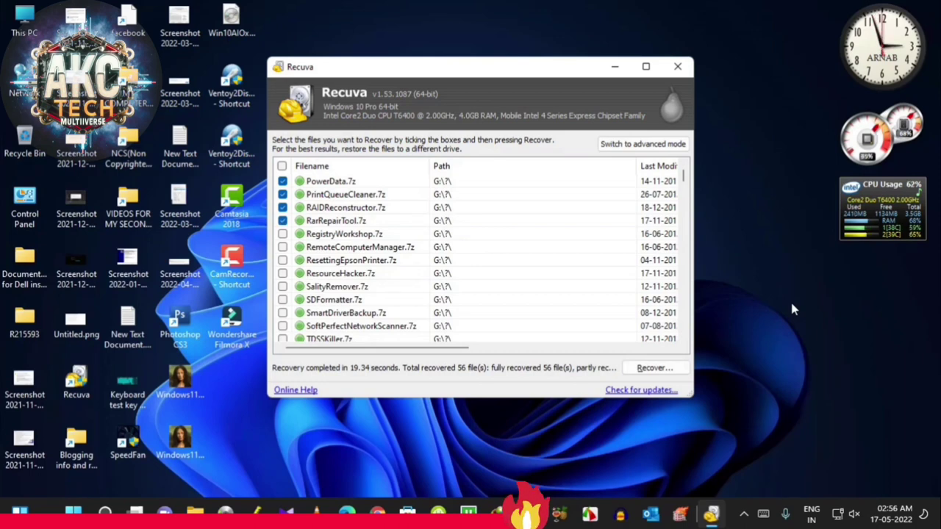
key("Down")
key("space")
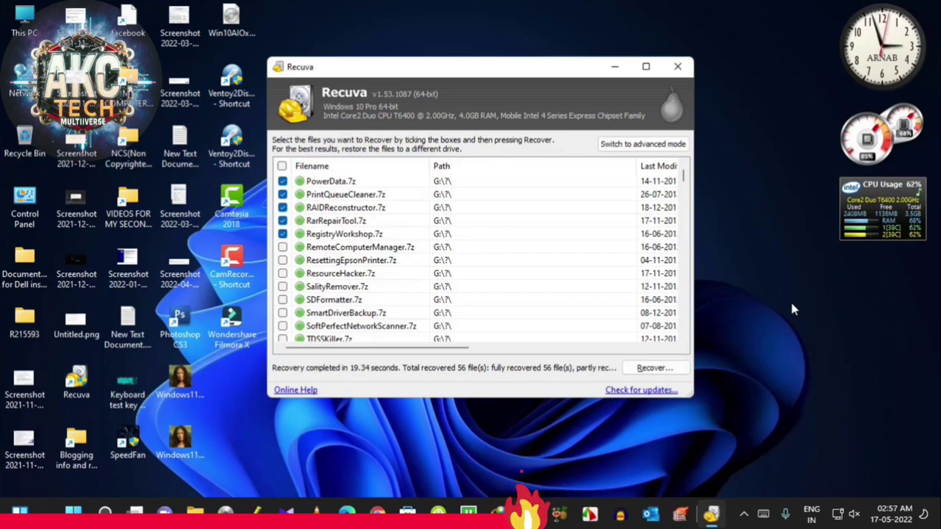
key("Down")
key("space")
Go back to PowerData.7z at the start of the file list and unmark it
key("Up")
key("Up")
key("Up")
key("Up")
key("Up")
key("space")
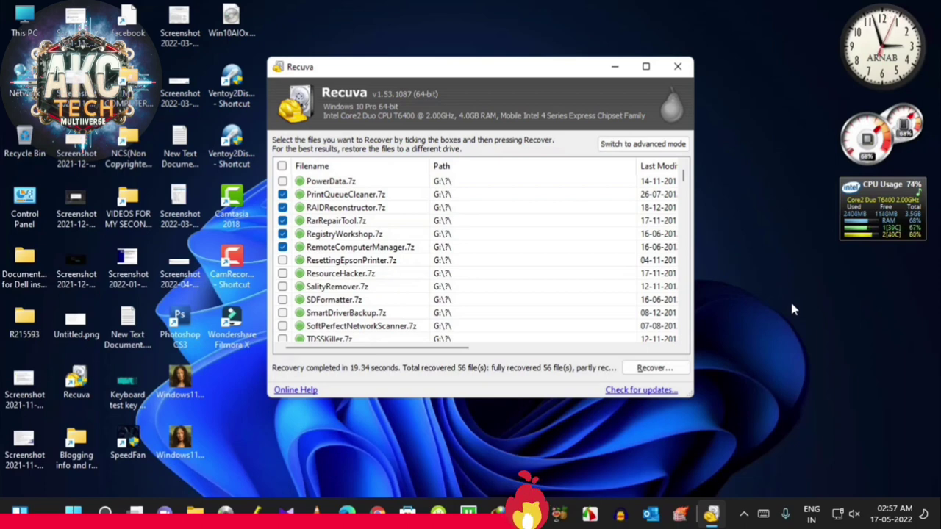
Mark the files from ResettingEpsonPrinter.7z through TDSSKiller.7z for recovery
key("Down")
key("space")
key("Down")
key("space")
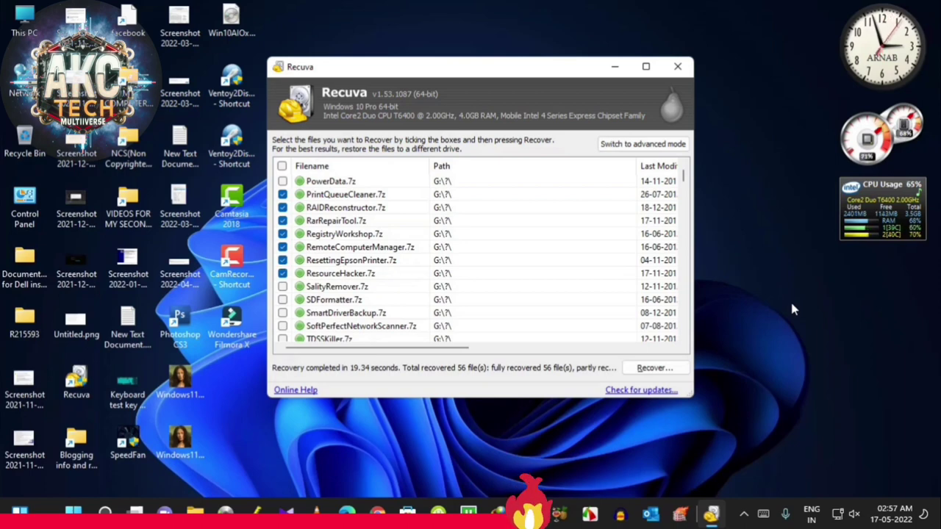
key("Down")
key("space")
key("Down")
key("space")
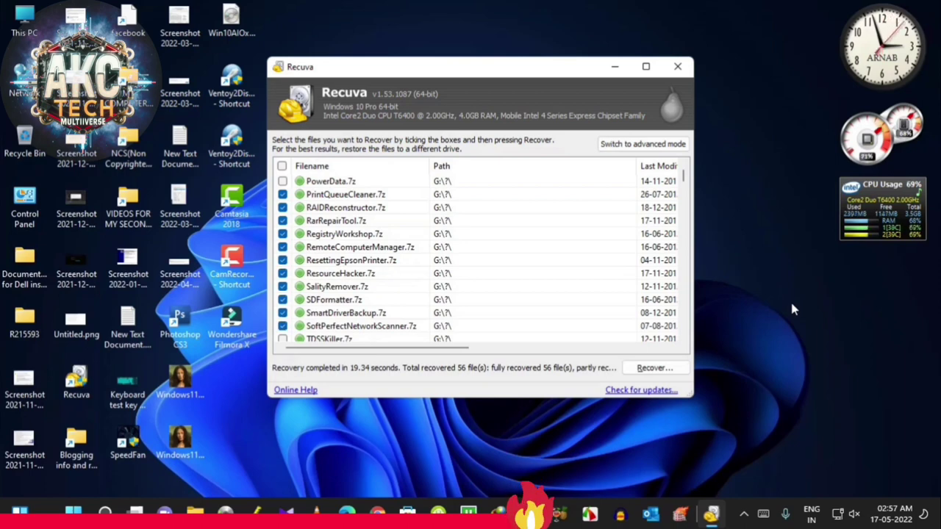
key("Down")
key("space")
Mark TeamViewer.7z, TeraCopy.7z, TeraDisableEnable.7z, TFtpd32.7z and Tools.7z for recovery
key("Down")
key("Down")
key("Down")
key("Down")
key("Down")
key("Down")
key("Down")
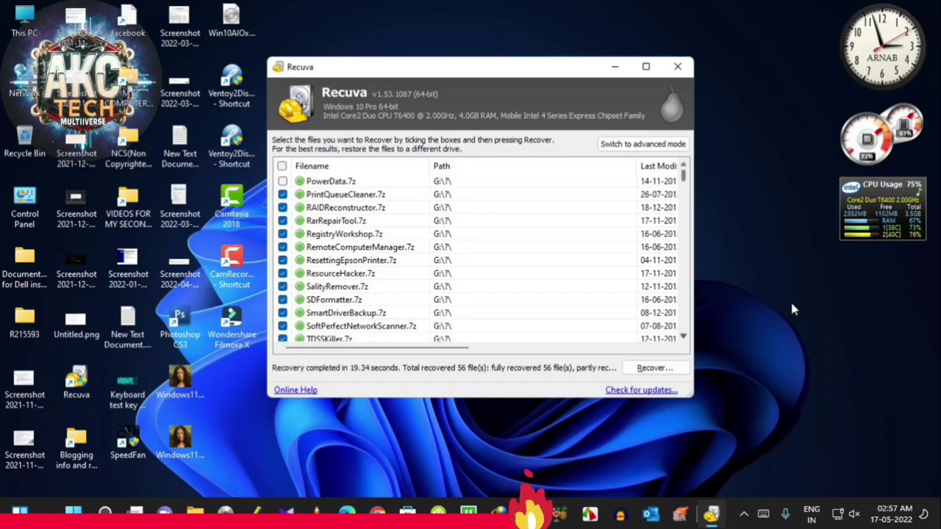
key("Down")
key("Down")
key("Down")
key("Down")
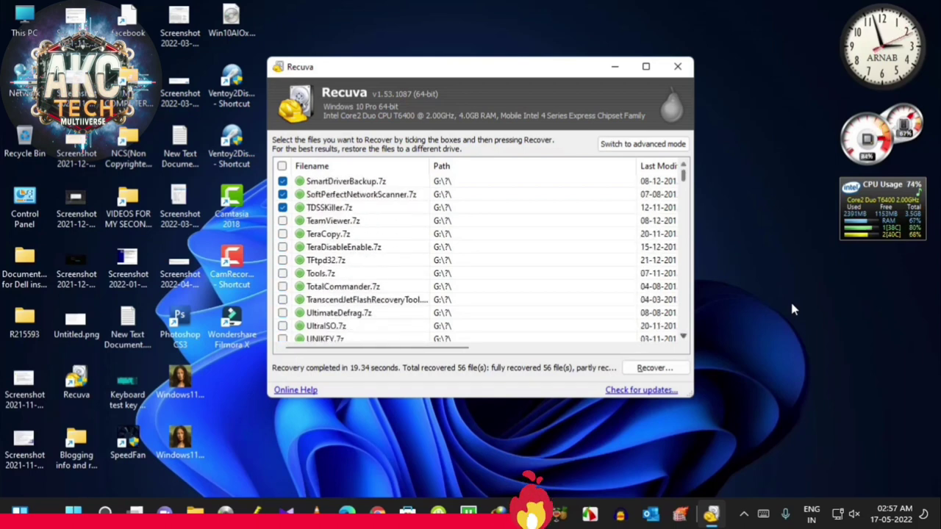
key("Down")
key("space")
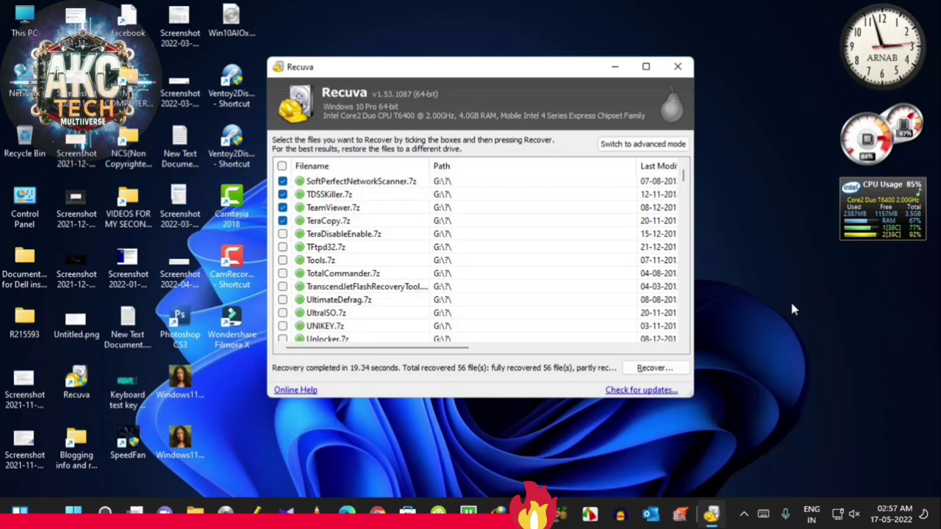
key("Down")
key("space")
key("Down")
key("space")
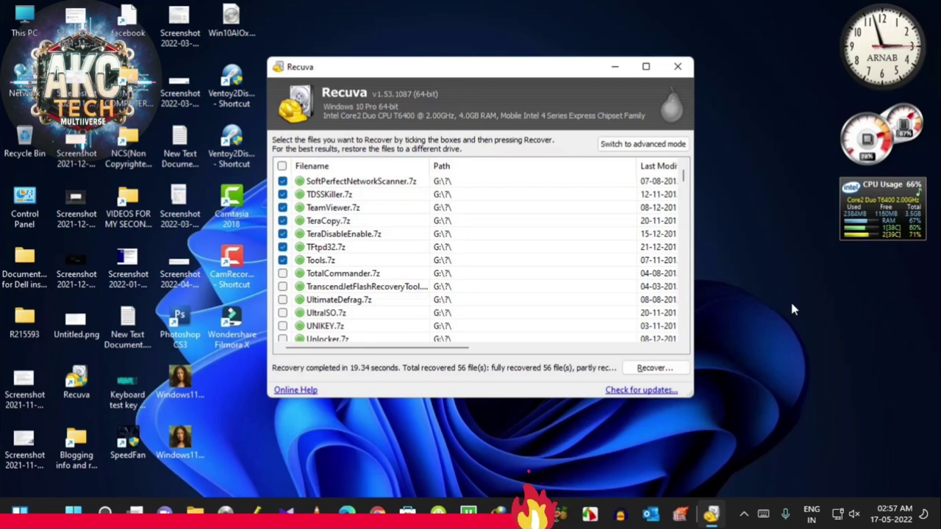
Mark the files from TotalCommander.7z through Unlocker.7z for recovery
key("Down")
key("space")
key("Down")
key("space")
key("Down")
key("space")
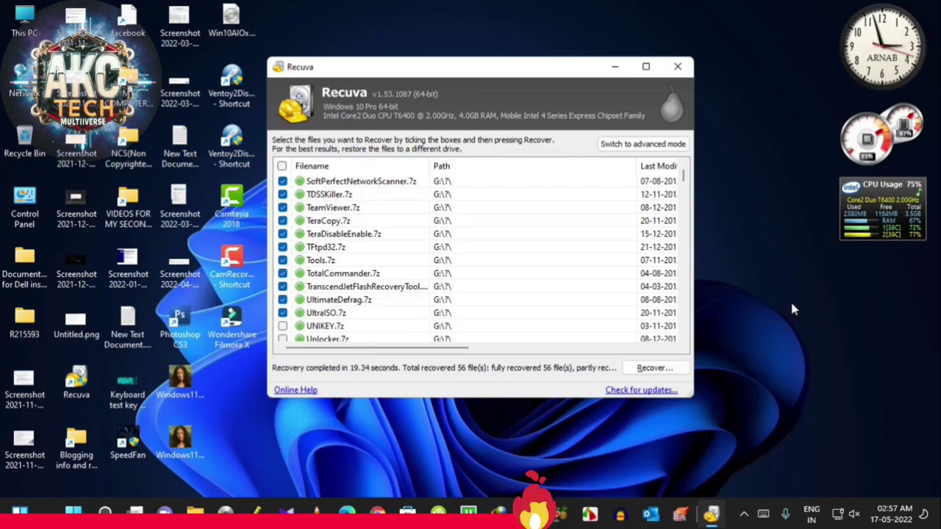
key("Down")
key("space")
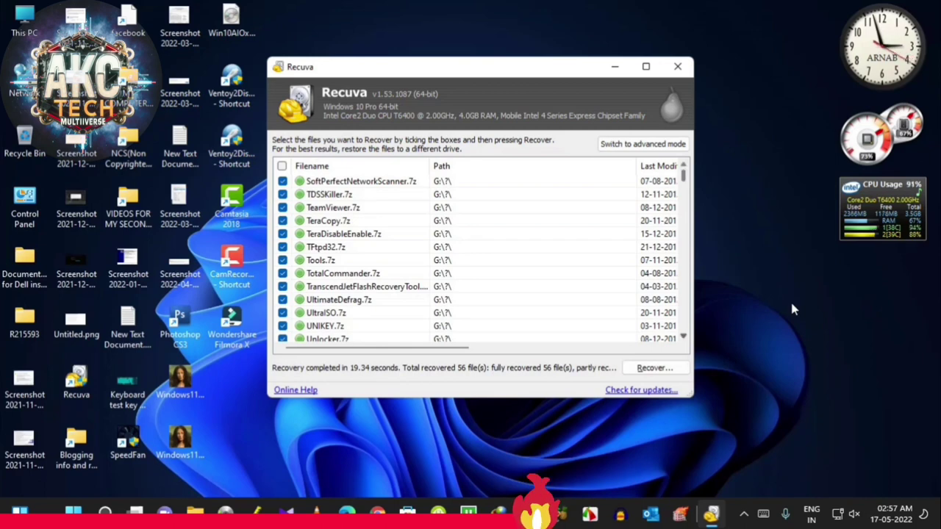
Mark USBHiddenFolderFix.7z, USBShow.7z, USBWriteProtector.7z, WebBrowserPassView.7z and Win7Files.7z for recovery
key("Down")
key("Down")
key("Down")
key("Down")
key("Down")
key("Down")
key("Down")
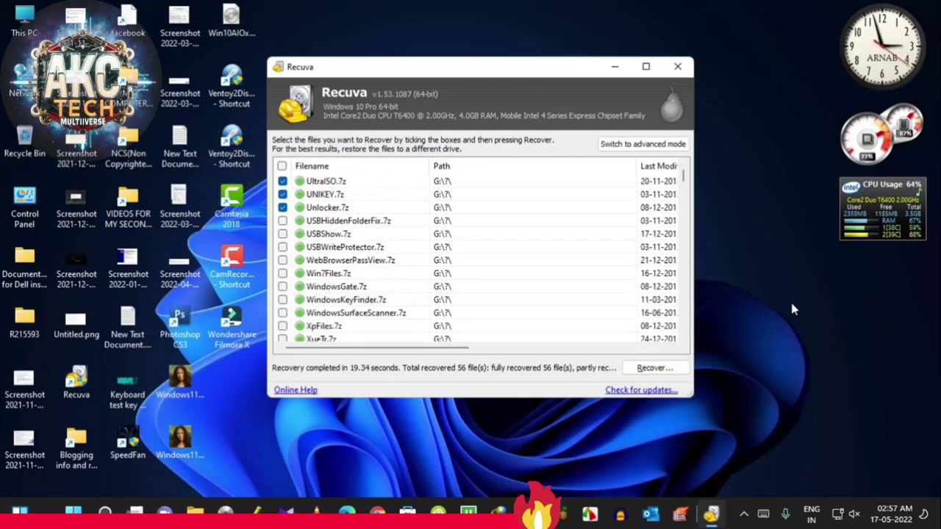
key("Down")
key("space")
key("Down")
key("space")
key("Down")
key("space")
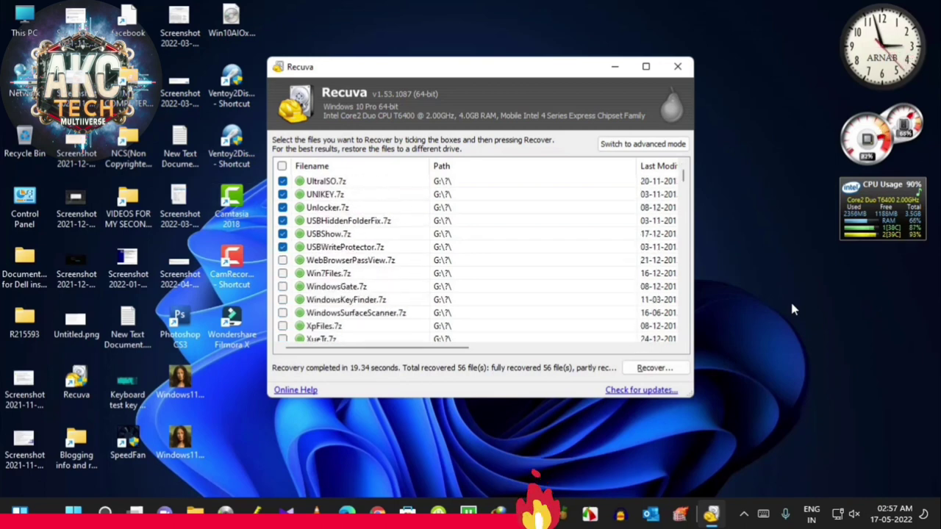
key("Down")
key("space")
key("Down")
key("space")
Mark WindowsGate.7z, WindowsKeyFinder.7z, WindowsSurfaceScanner.7z, XpFiles.7z and XueTr.7z for recovery
key("Down")
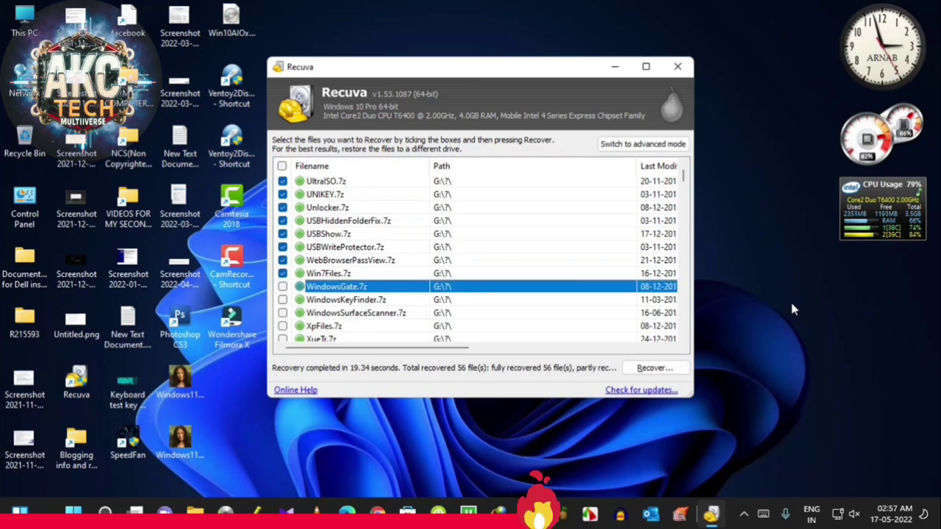
key("space")
key("Down")
key("space")
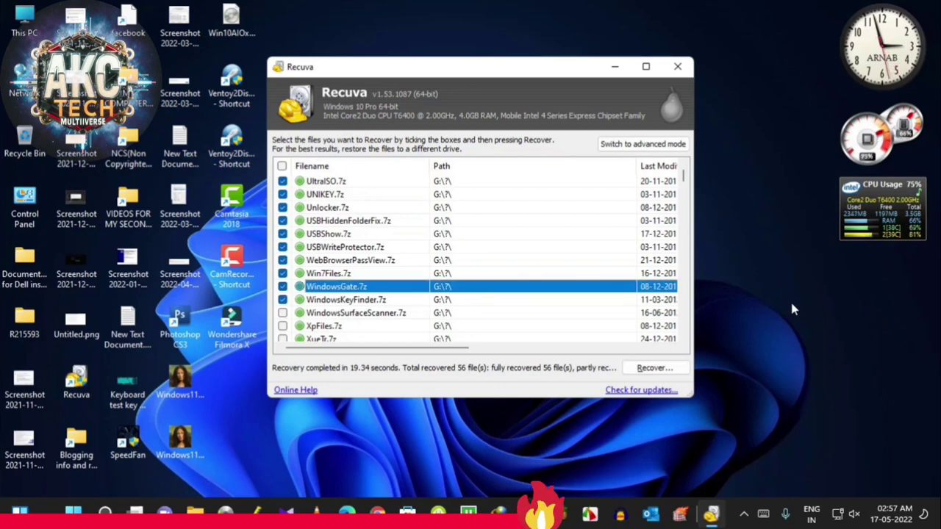
key("Down")
key("space")
key("Down")
key("space")
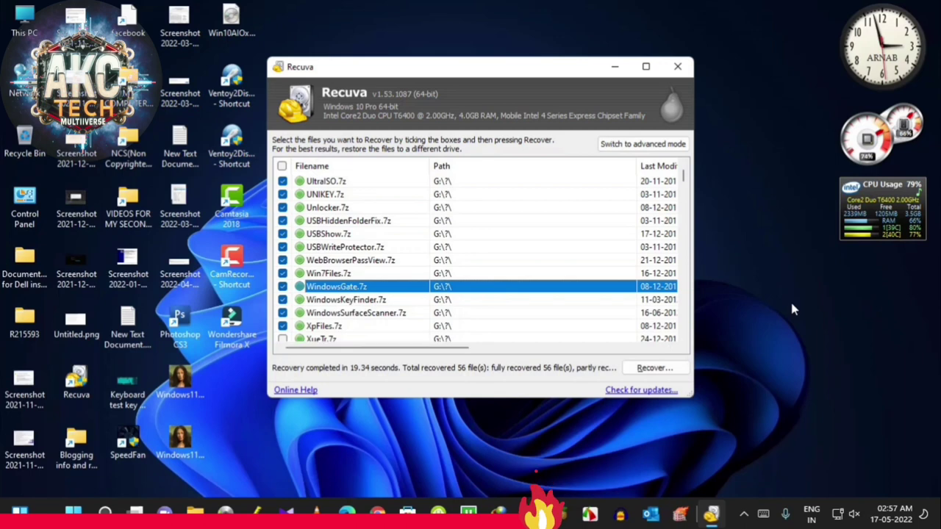
key("Down")
key("space")
Mark X, XP.BIN, XP.wim, XpCustomize.cmd, XpDrvLAN.7z and XpDrvWLAN.7z for recovery
scroll(792, 303, "down", 3)
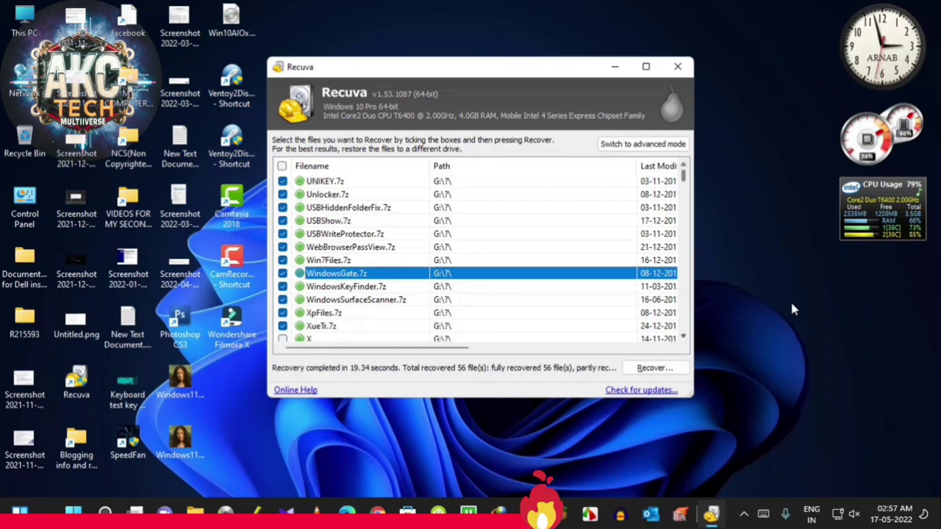
key("space")
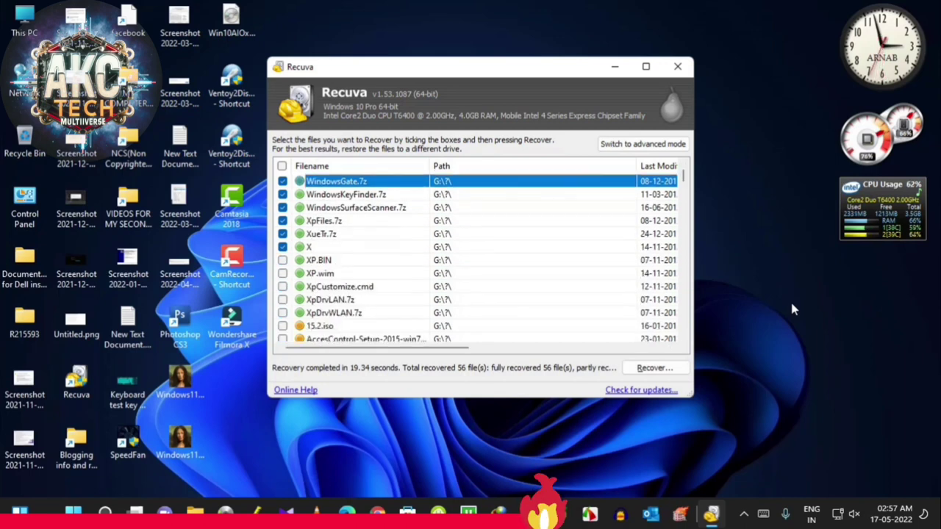
key("Down")
key("space")
key("ctrl+Down")
key("space")
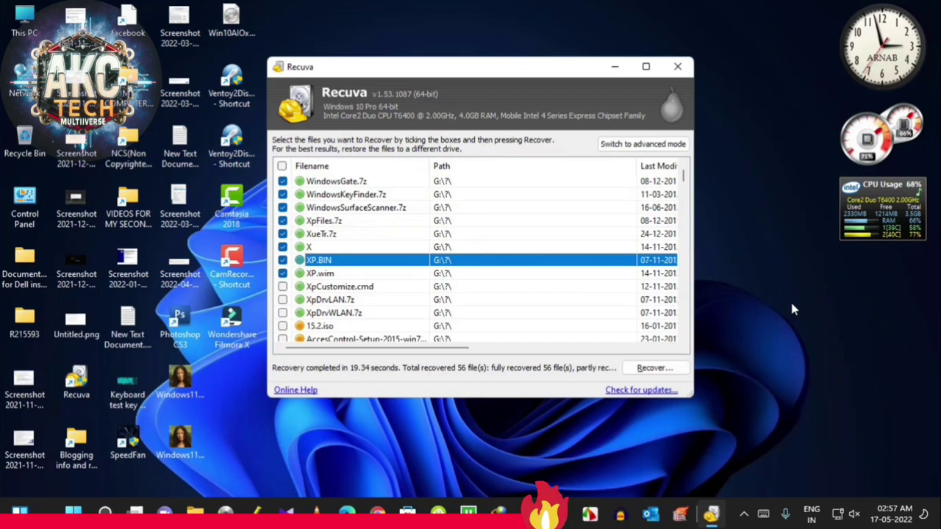
key("ctrl+Down")
key("space")
key("ctrl+Down")
key("space")
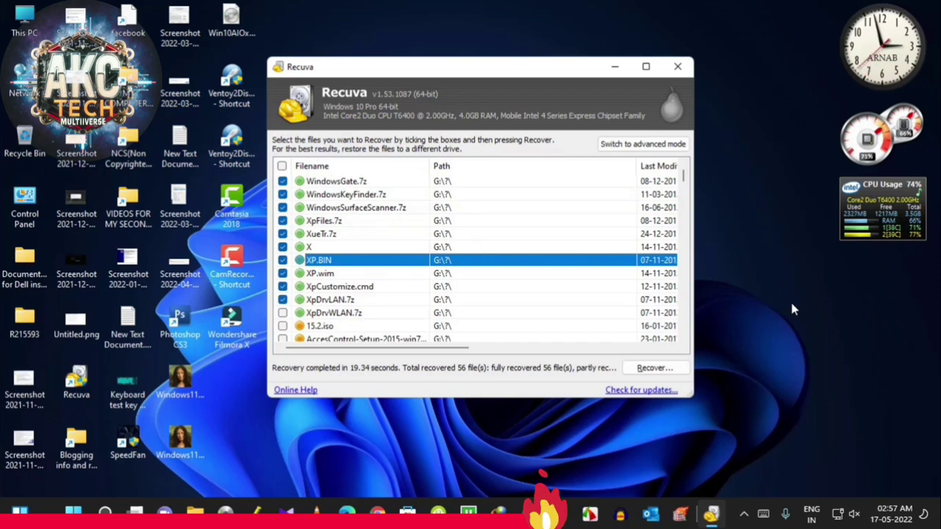
key("ctrl+Down")
key("space")
Mark 15.2.iso, the three access control files, and the first Lan_Broadcom, Lan_Intel and Audio_Conexant driver files for recovery
scroll(479, 259, "down", 5)
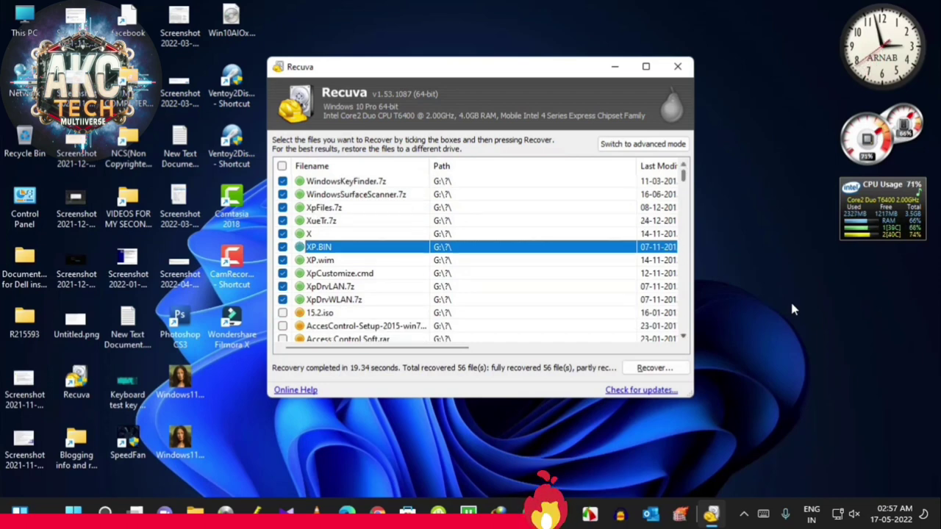
key("space")
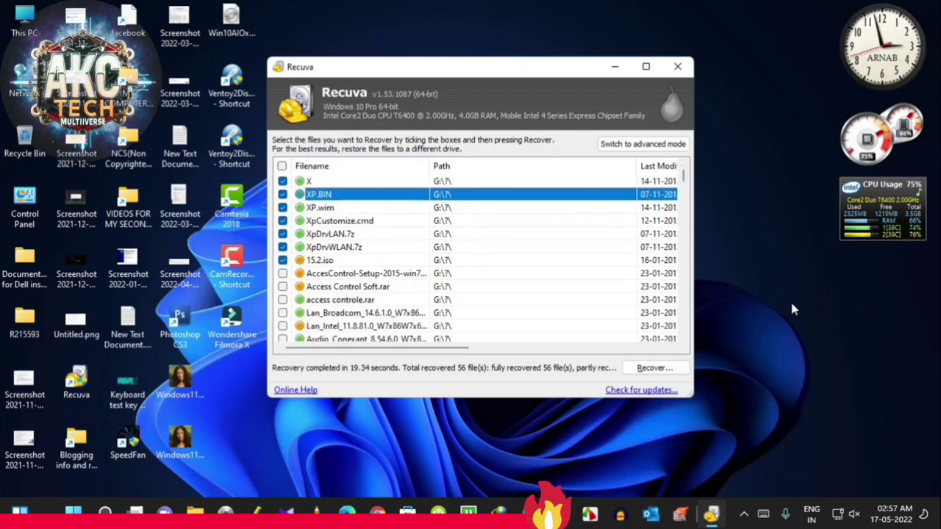
key("ctrl+Down")
key("space")
key("ctrl+Down")
key("space")
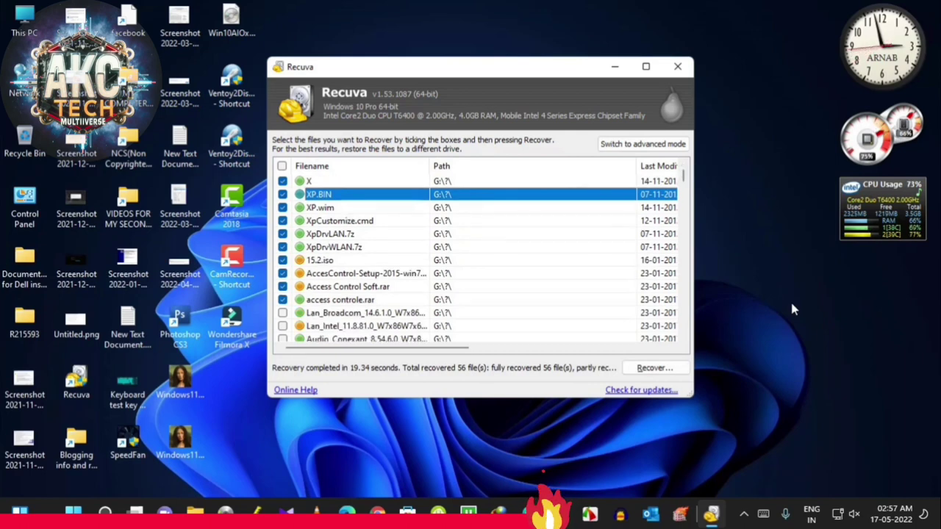
key("ctrl+Down")
key("space")
key("ctrl+Down")
key("space")
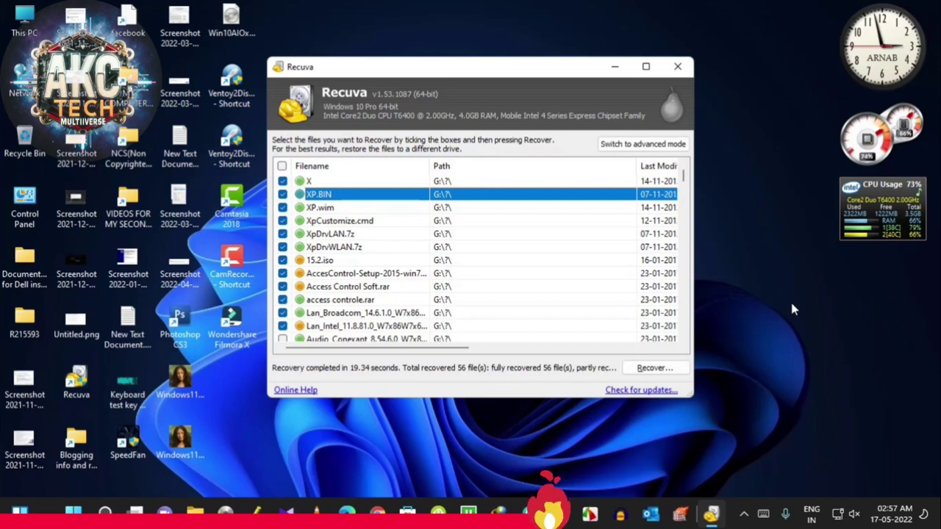
key("ctrl+Down")
key("space")
Mark the CardReader_Realtek, Chipset_Intel, Fingerprint_EGISTEC and second Lan_Broadcom and Lan_Intel driver files for recovery
key("ctrl+Down")
key("ctrl+Down")
key("ctrl+Down")
key("ctrl+Down")
key("ctrl+Down")
key("ctrl+Down")
key("ctrl+Down")
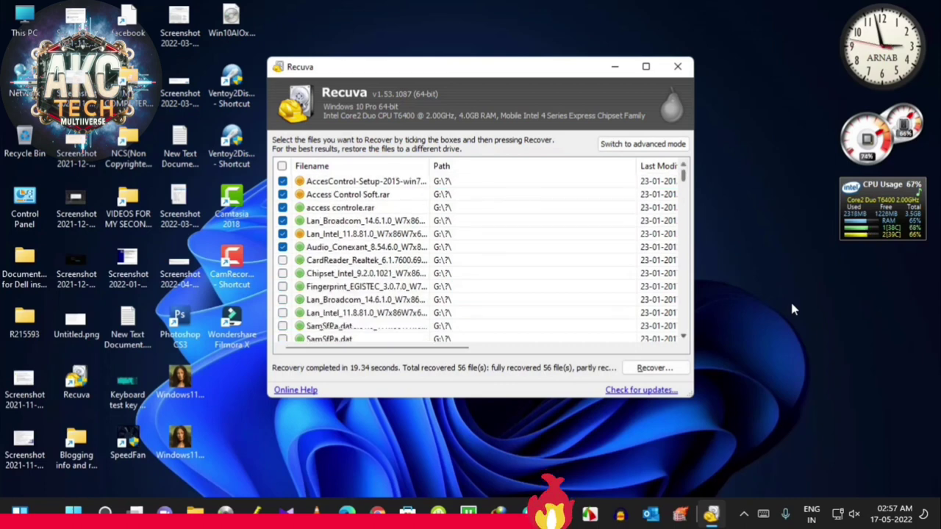
key("ctrl+Down")
key("space")
key("ctrl+Down")
key("space")
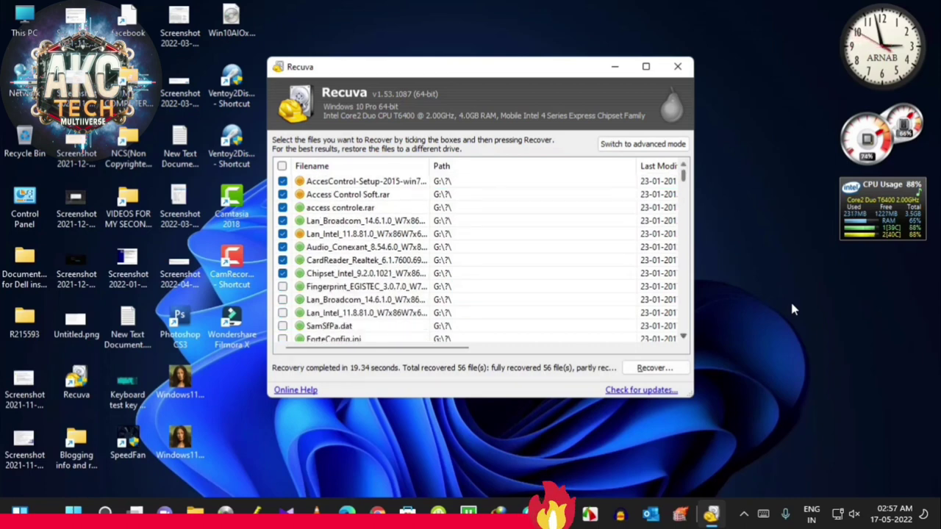
key("ctrl+Down")
key("space")
key("ctrl+Down")
key("space")
key("ctrl+Down")
key("space")
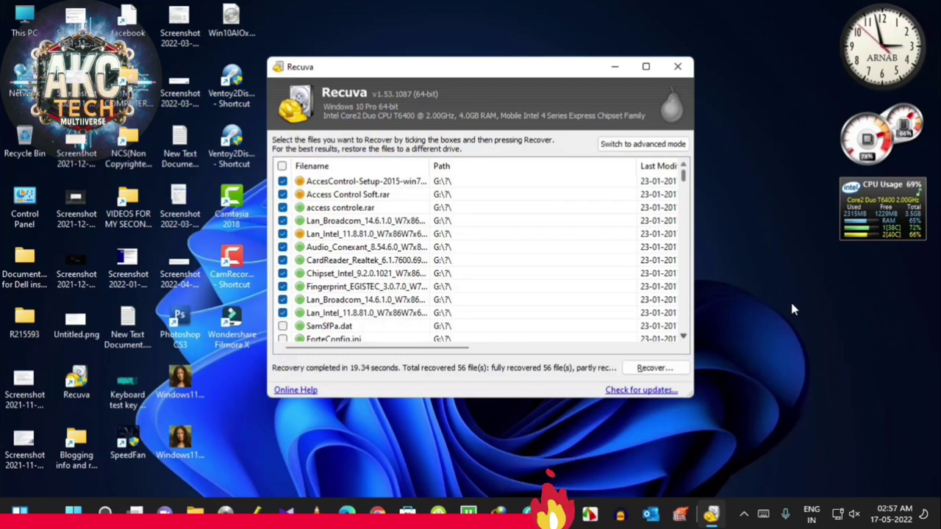
Mark the files from SamSfPa.dat and ForteConfig.ini through SACodec.ini for recovery, including both Setup.exe files, setup64.exe and IPathVXS.INI
key("ctrl+Down")
key("space")
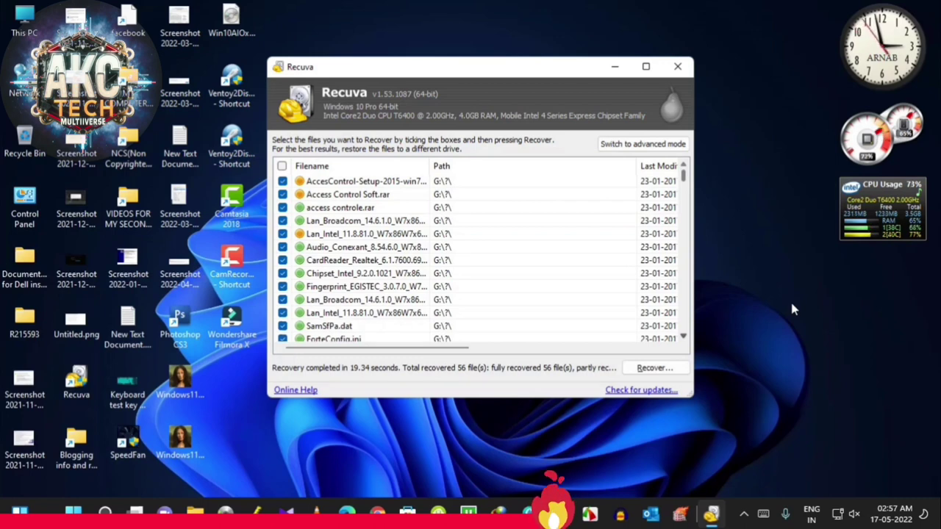
key("ctrl+Down")
key("space")
key("ctrl+Down")
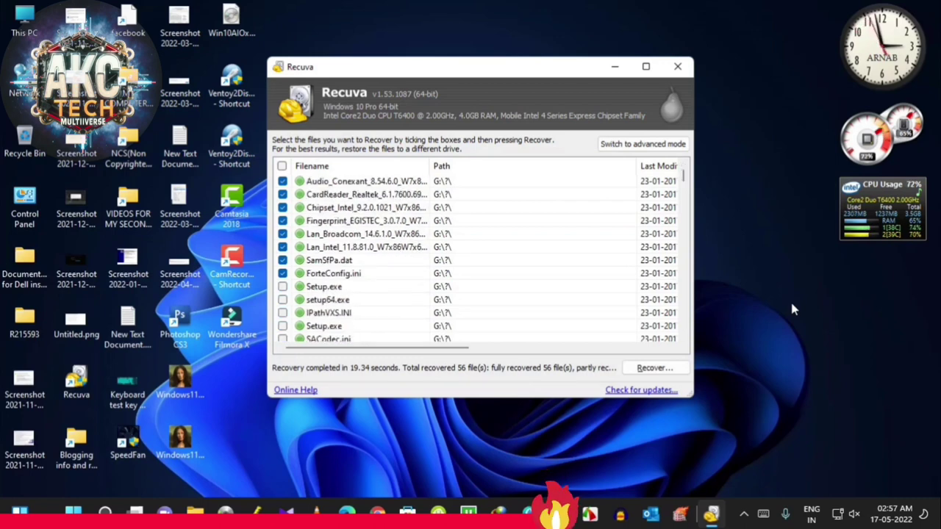
key("space")
key("ctrl+Down")
key("space")
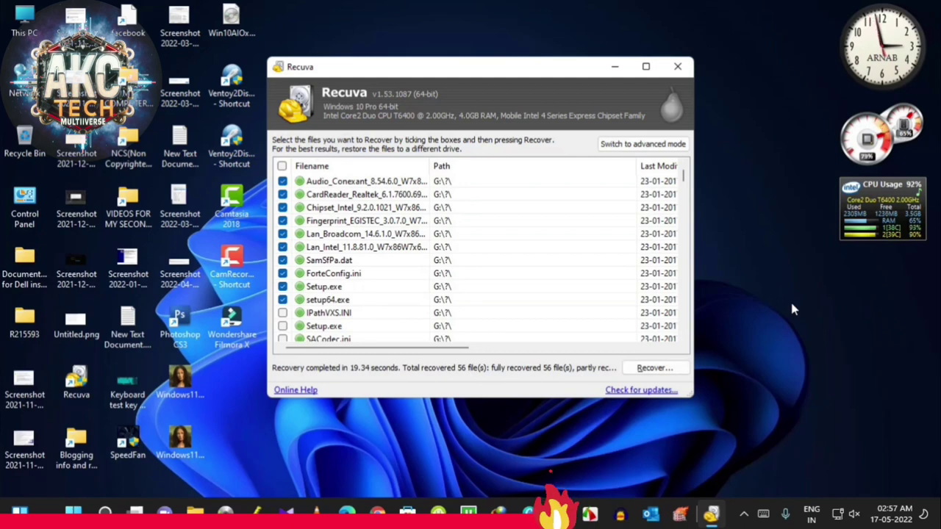
key("ctrl+Down")
key("space")
key("ctrl+Down")
key("space")
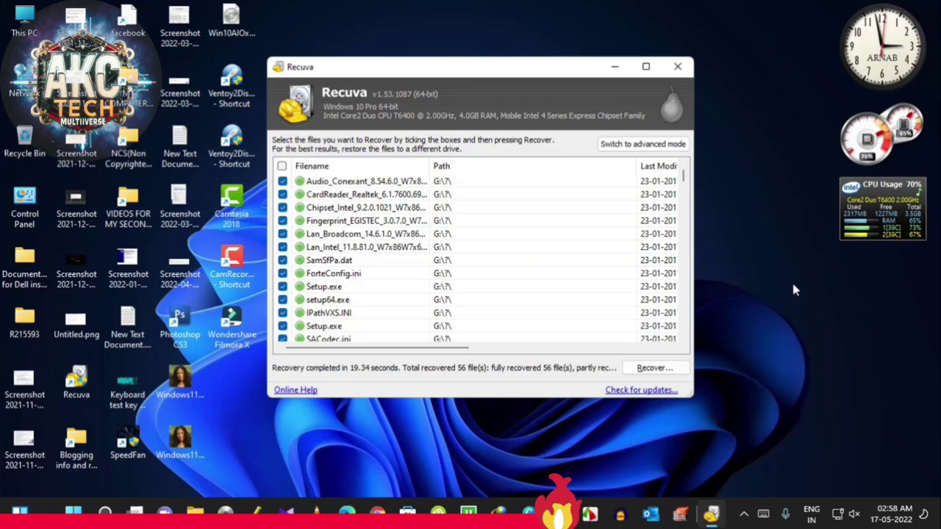
left_click(793, 285)
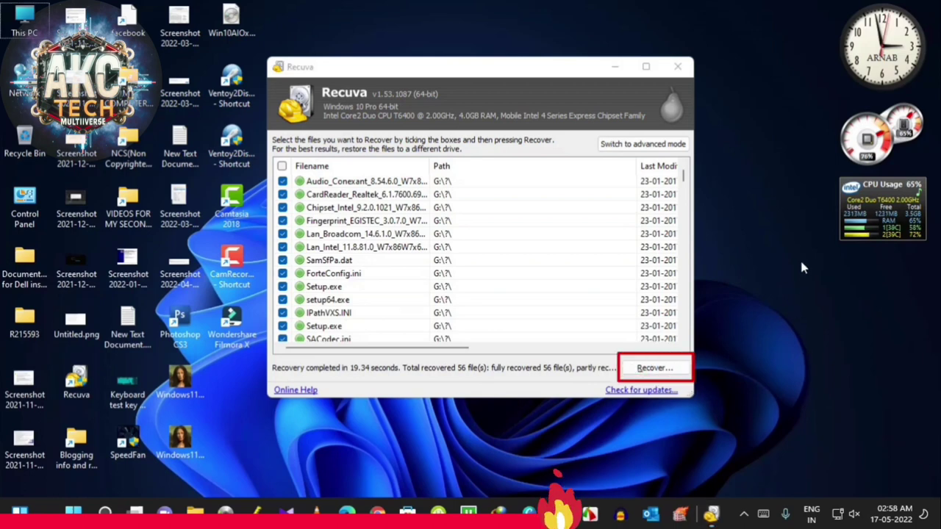
Recover the marked files into the External Lappy HDD Data Backup folder on New Volume (F:)
key("alt+Tab")
key("alt+r")
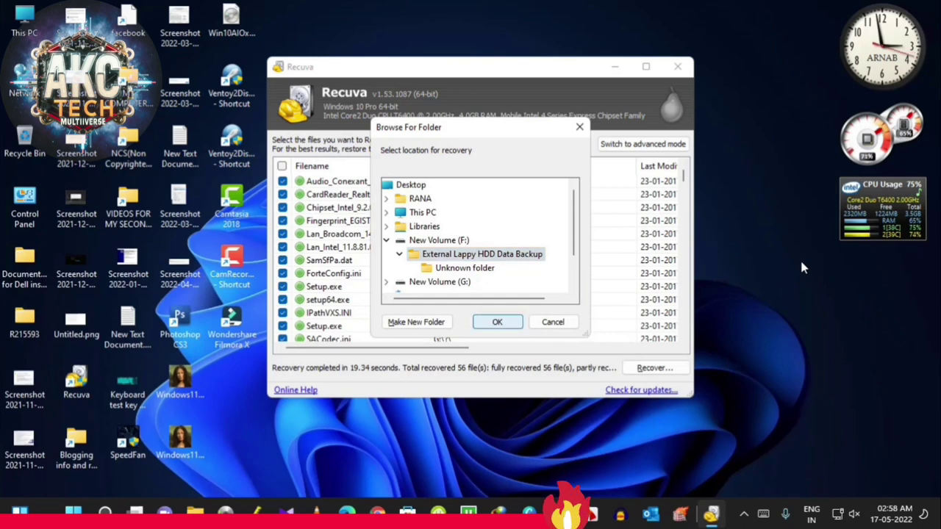
key("Return")
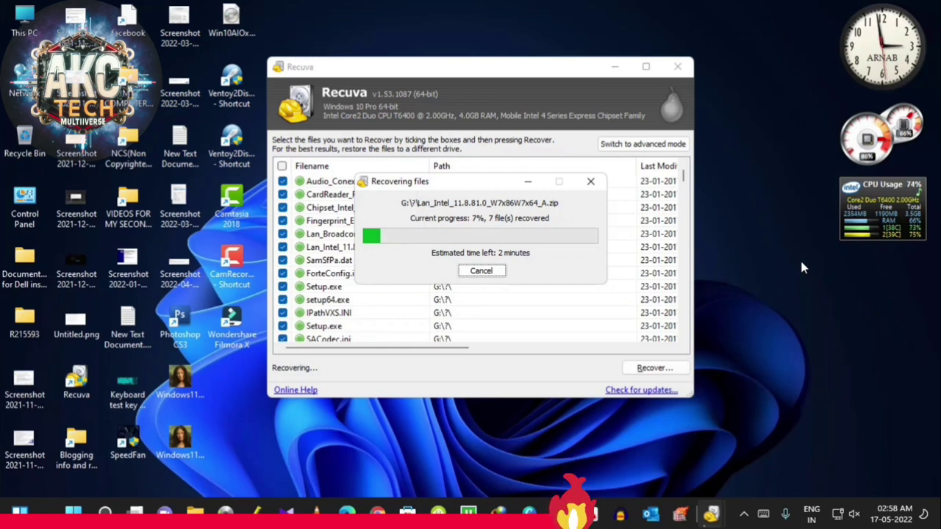
Check the progress and estimated time left of the running file recovery
left_click(801, 265)
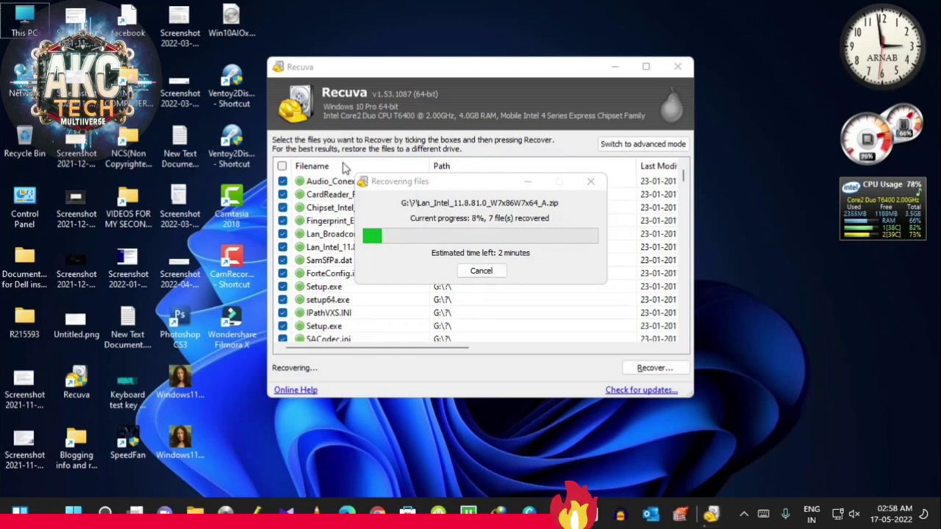
left_click_drag(336, 155, 485, 190)
left_click_drag(599, 263, 618, 292)
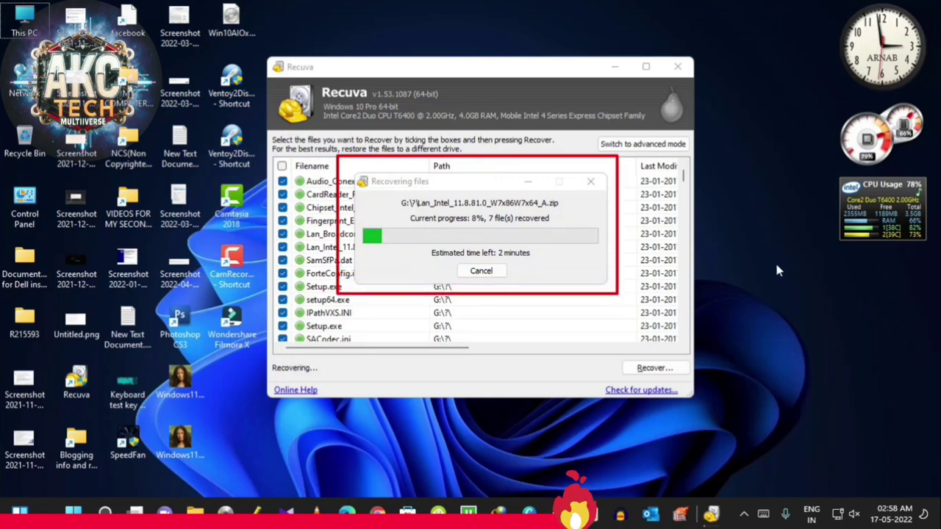
key("Escape")
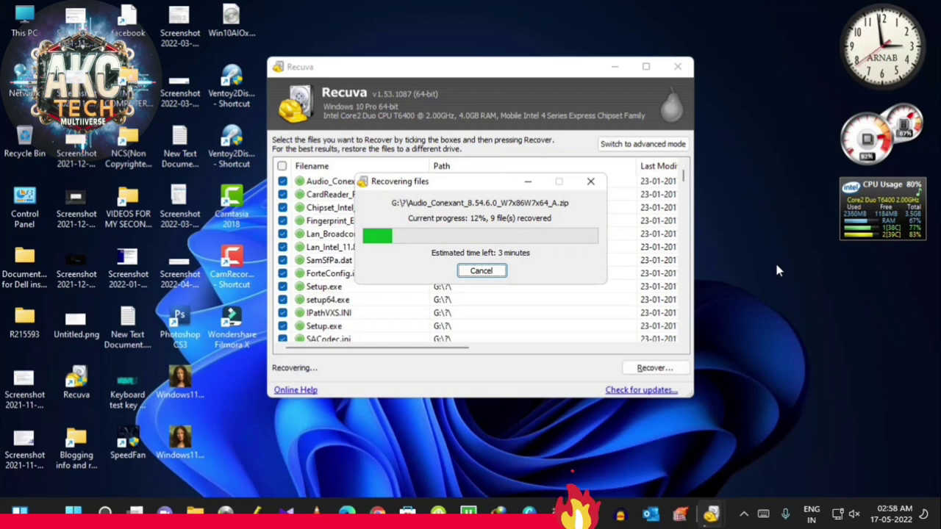
left_click(776, 266)
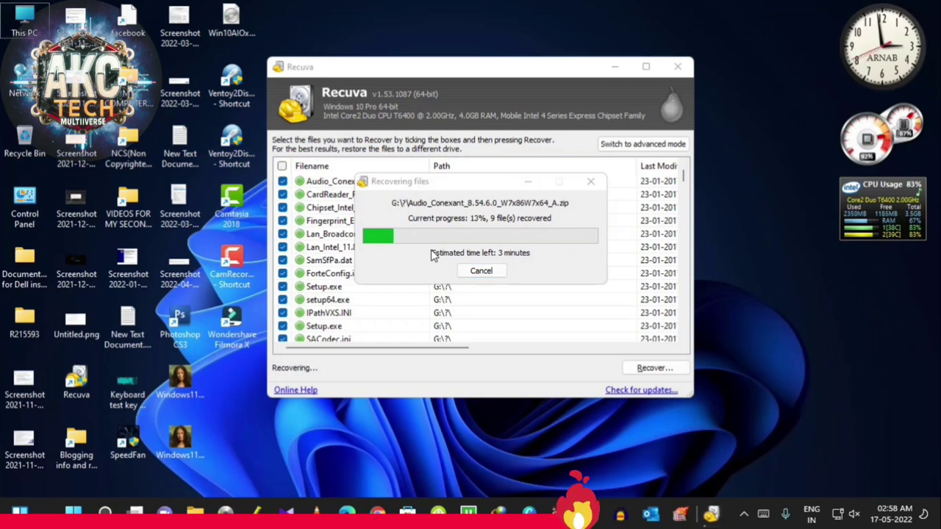
left_click_drag(425, 246, 541, 261)
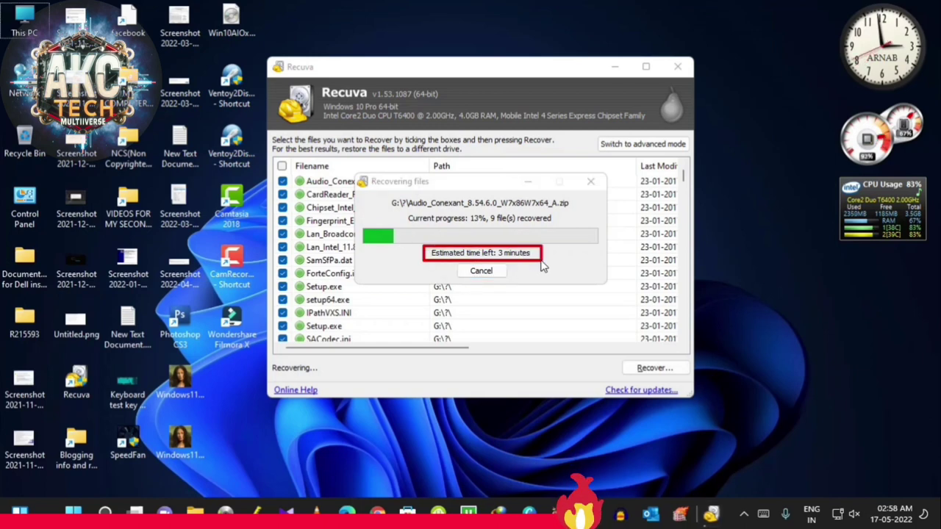
key("Escape")
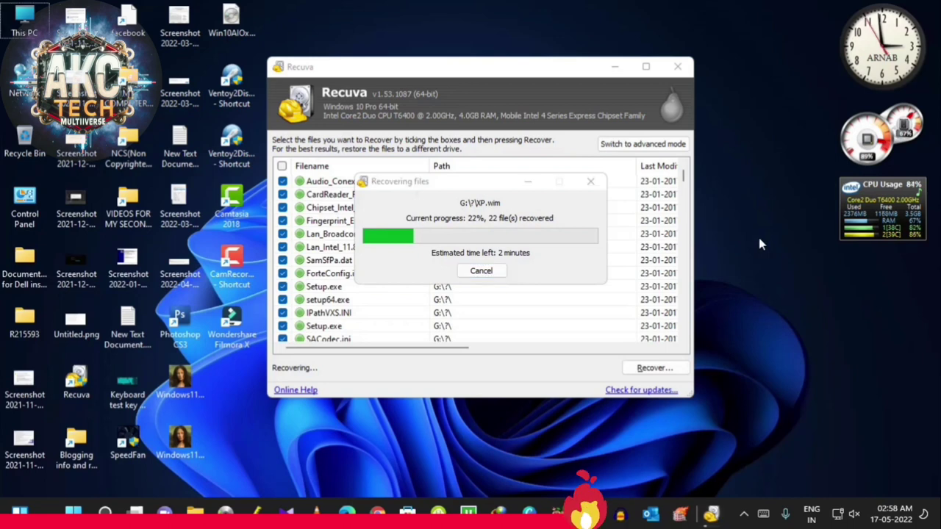
left_click(759, 238)
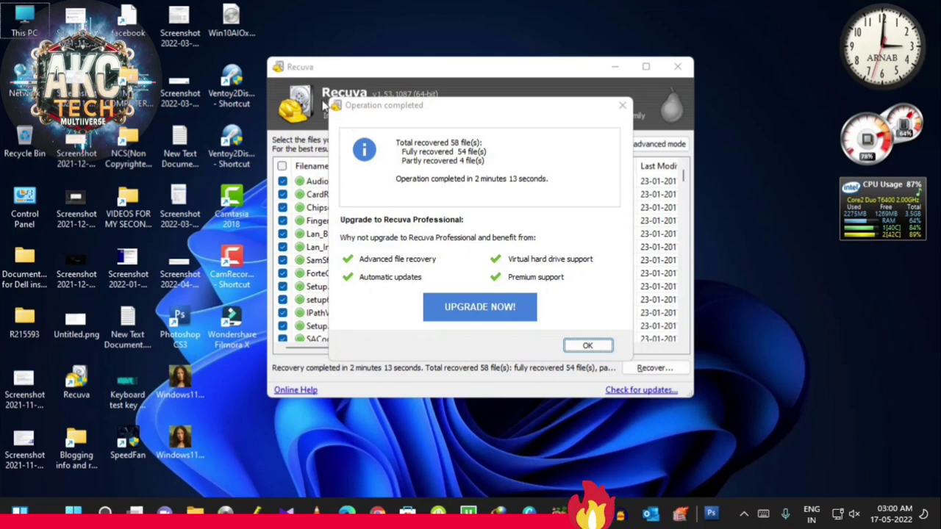
Review the recovery summary with its recovered file counts and duration, and close it
mouse_move(321, 85)
left_mouse_down()
mouse_move(484, 198)
mouse_move(647, 376)
left_mouse_up()
key("Escape")
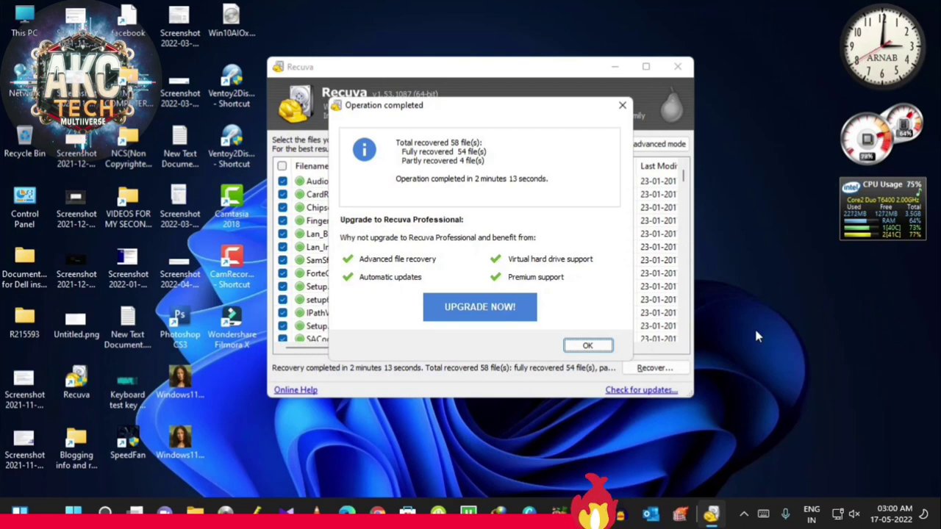
left_click(756, 335)
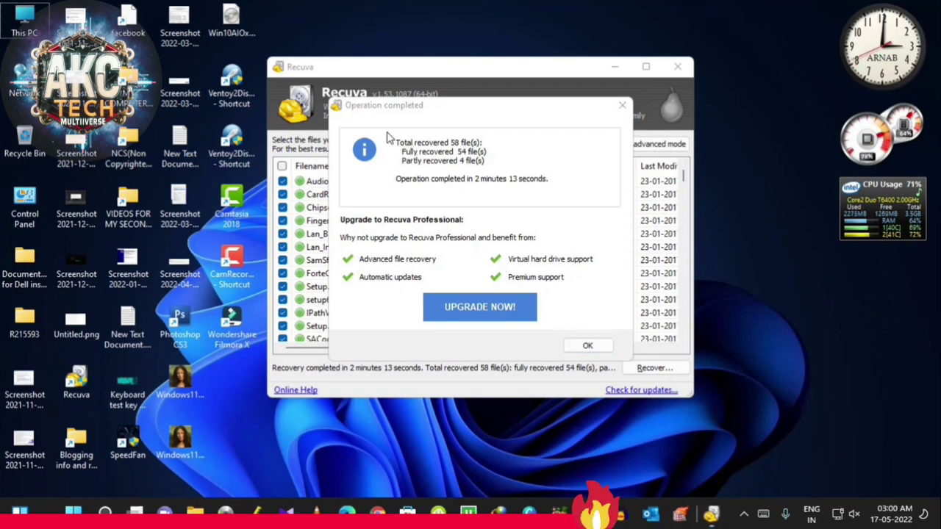
mouse_move(387, 133)
left_mouse_down()
mouse_move(434, 169)
mouse_move(544, 197)
left_mouse_up()
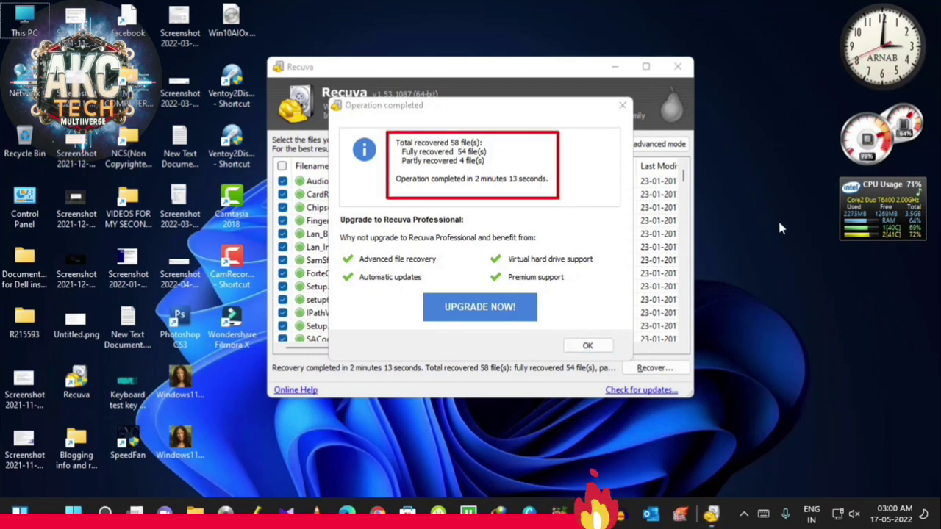
key("Escape")
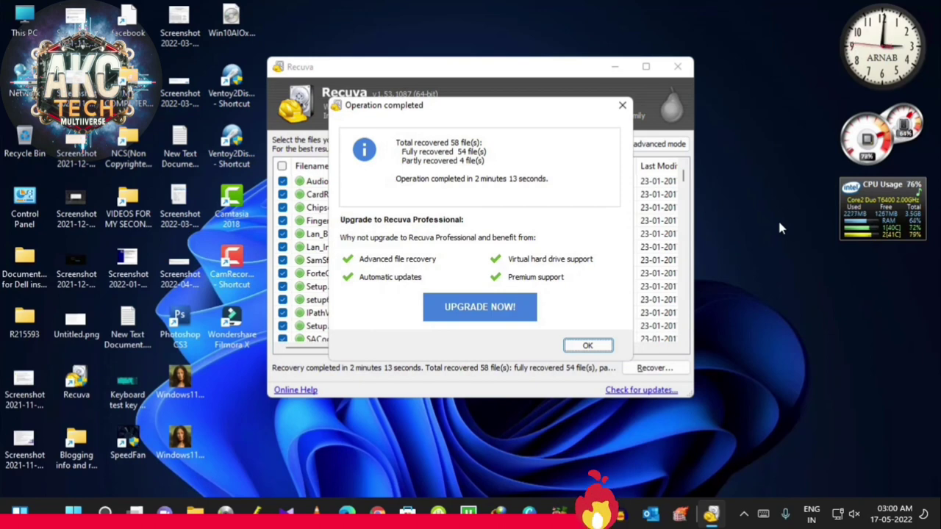
left_click(779, 223)
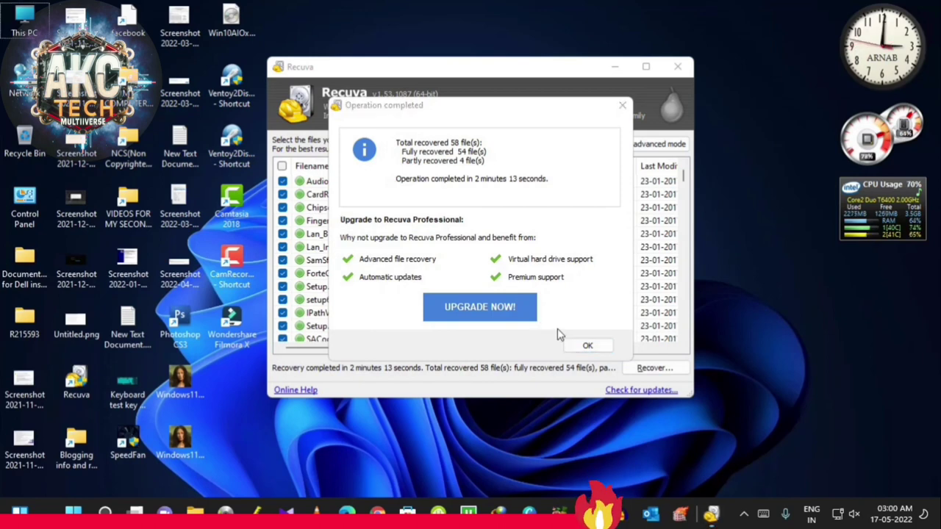
left_click_drag(556, 328, 620, 360)
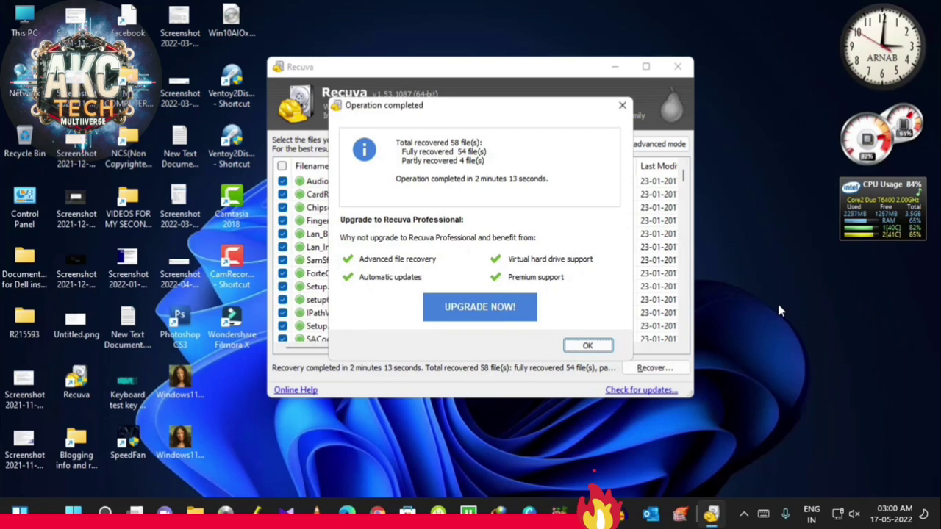
key("Return")
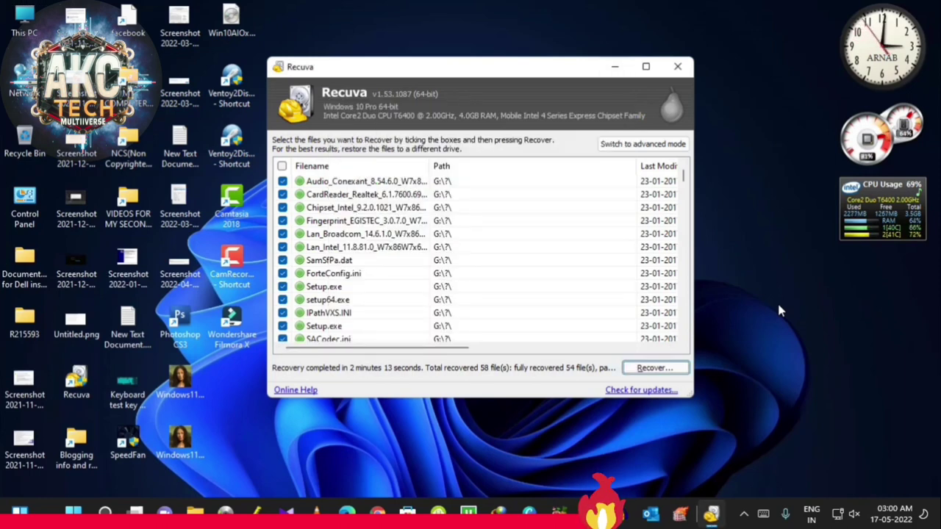
Minimize Recuva and open the Unknown folder inside External Lappy HDD Data Backup on New Volume (F:) in File Explorer
left_click(779, 309)
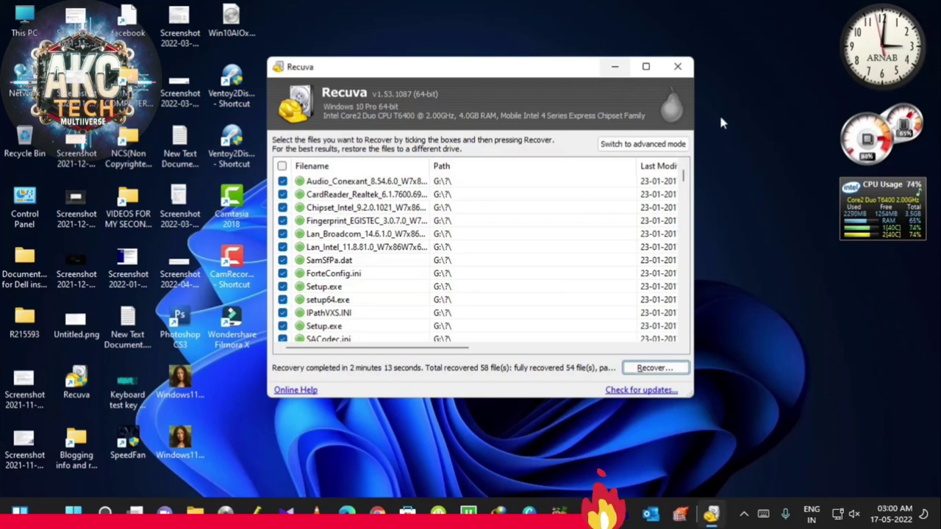
left_click(614, 68)
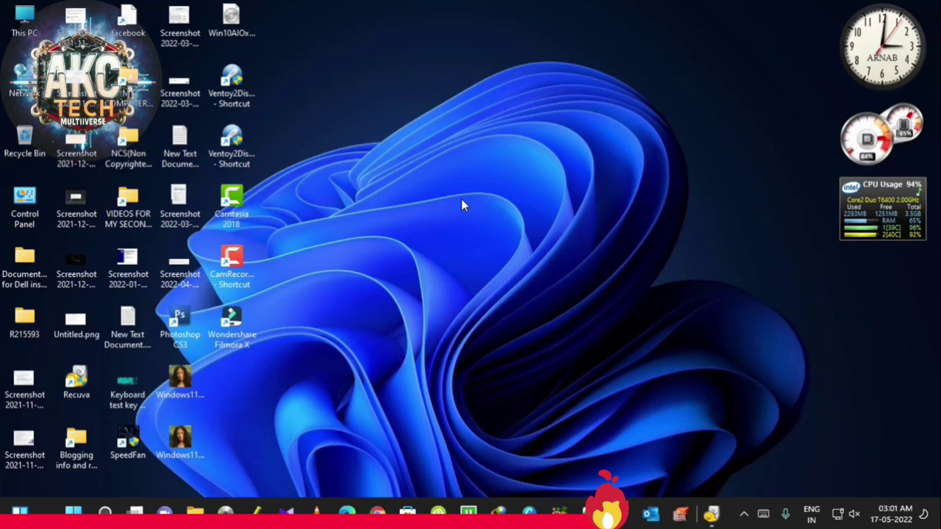
key("super+e")
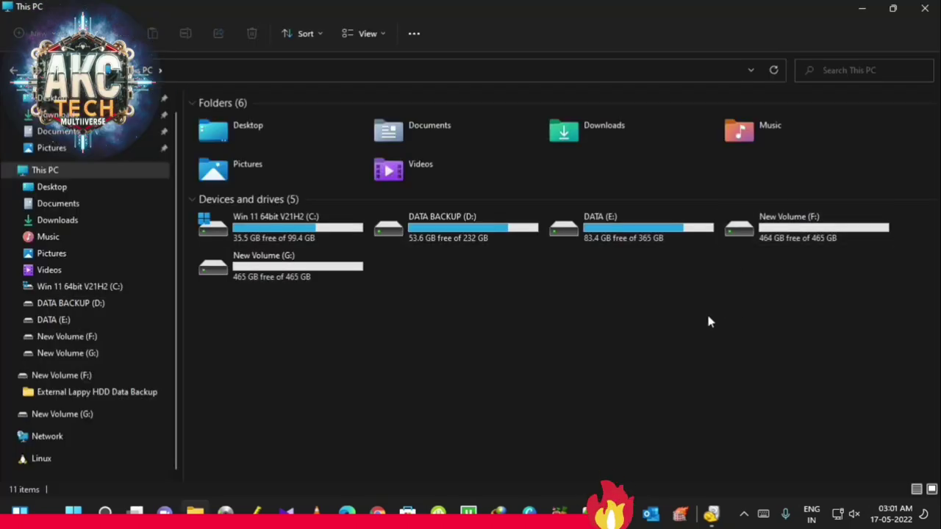
left_click_drag(719, 211, 892, 262)
double_click(789, 215)
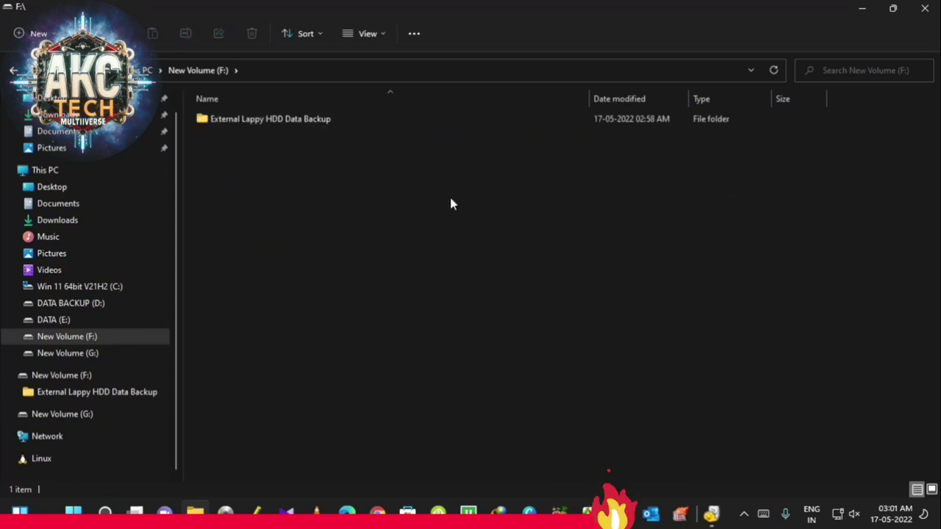
left_click_drag(188, 104, 348, 135)
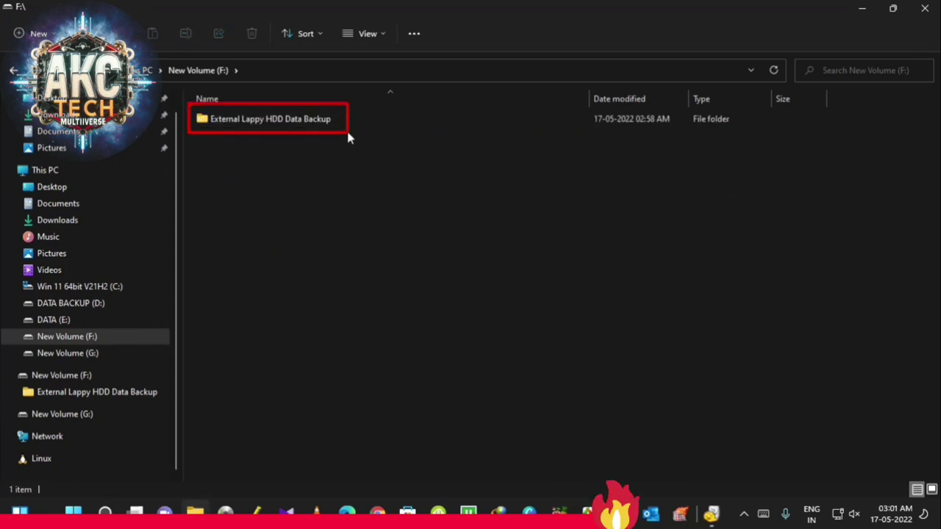
left_click(284, 124)
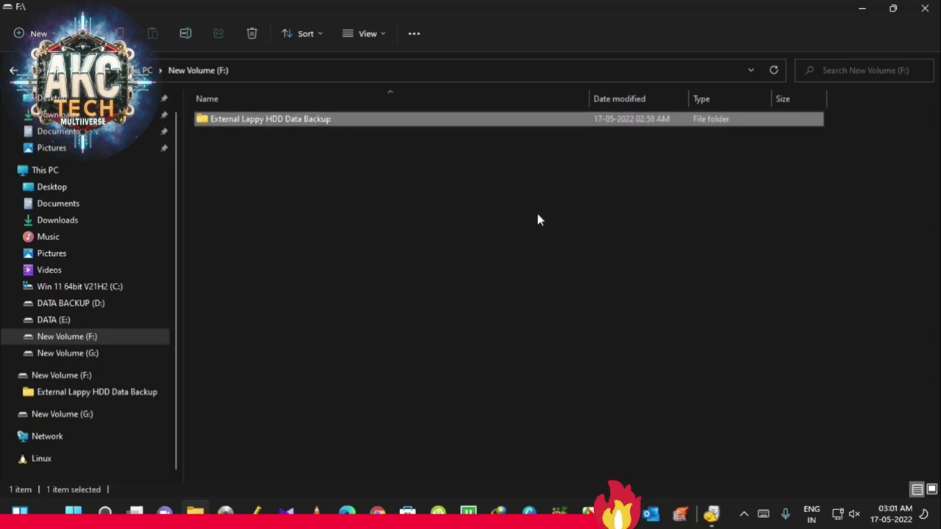
key("Return")
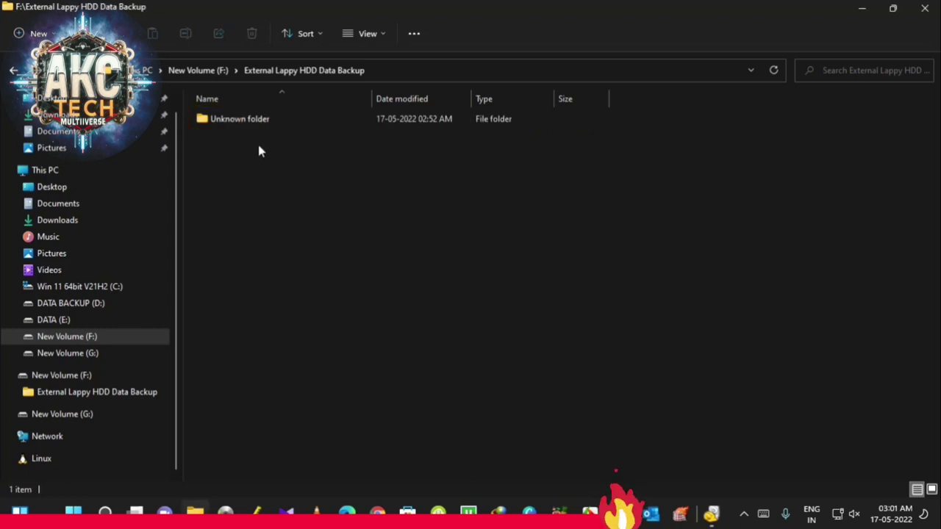
left_click(243, 120)
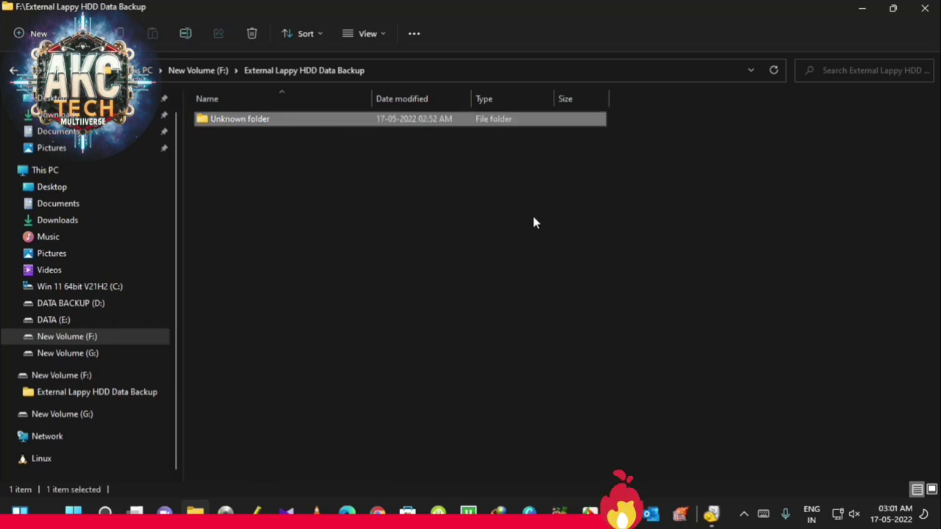
key("Return")
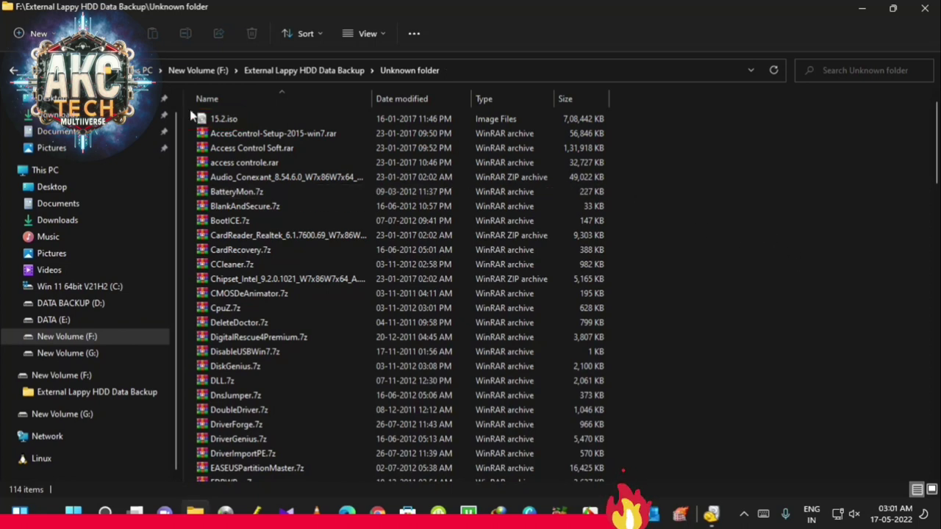
Look through the recovered files in Unknown folder down to the end of the list, and close the File Explorer window
left_click_drag(189, 116, 387, 483)
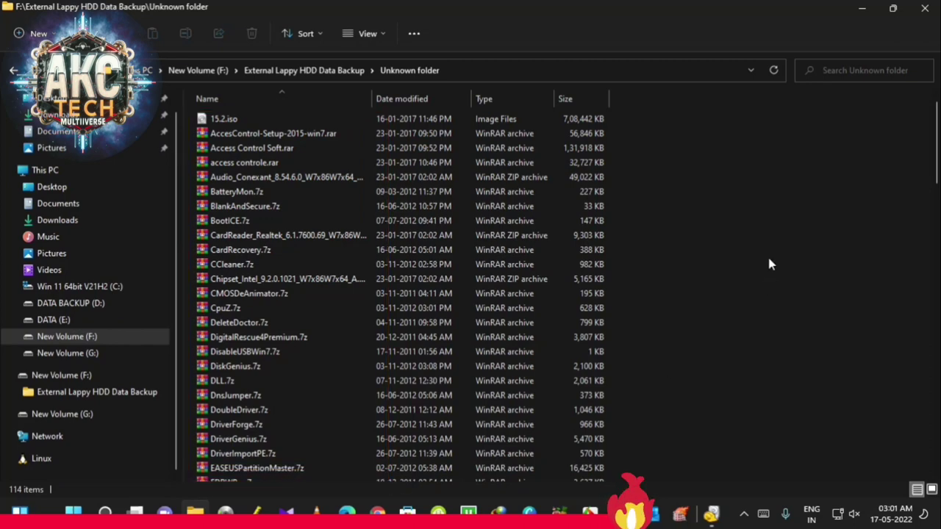
mouse_move(937, 148)
left_mouse_down()
mouse_move(937, 448)
mouse_move(937, 145)
left_mouse_up()
left_click_drag(938, 208, 938, 358)
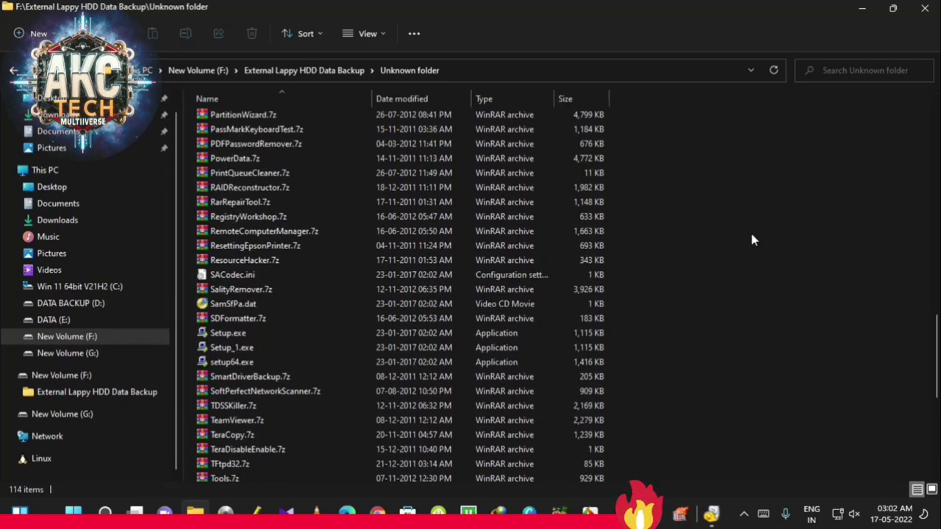
mouse_move(182, 122)
left_mouse_down()
mouse_move(222, 150)
mouse_move(389, 393)
mouse_move(486, 477)
left_mouse_up()
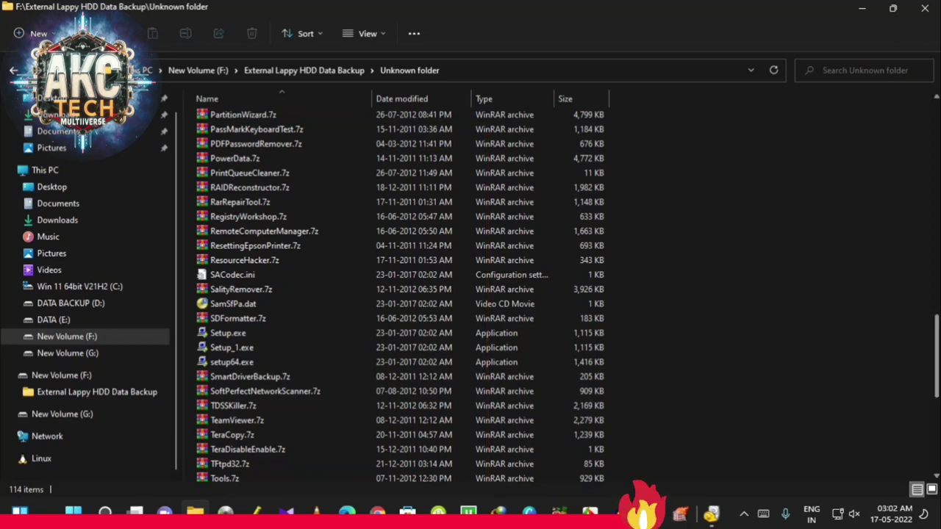
scroll(864, 331, "down", 8)
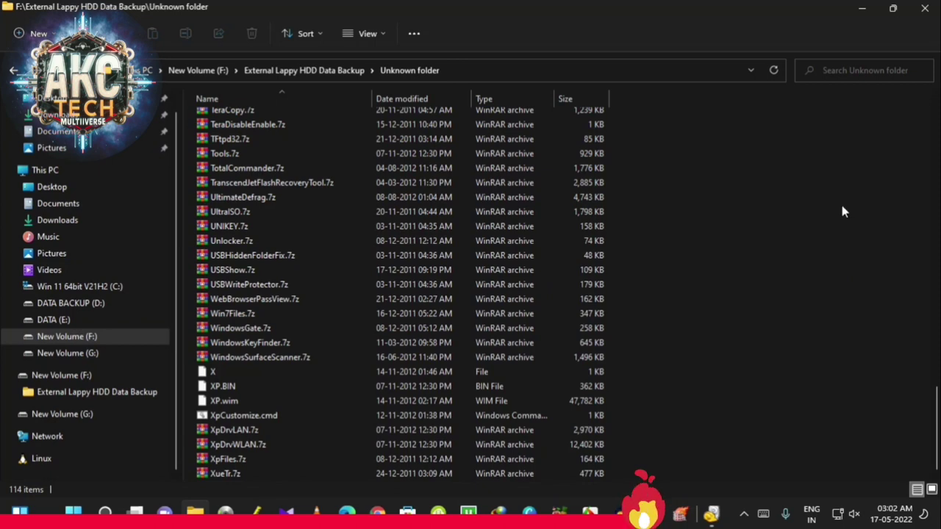
left_click(925, 10)
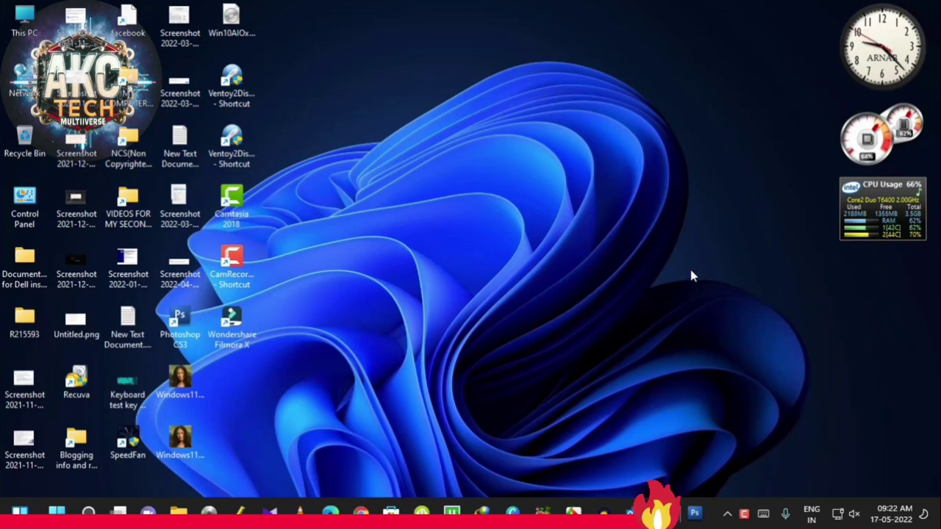
Switch back to Recuva and mark the Custom folder files from 0x0424.ini through 1026.mst for recovery
key("alt+Tab")
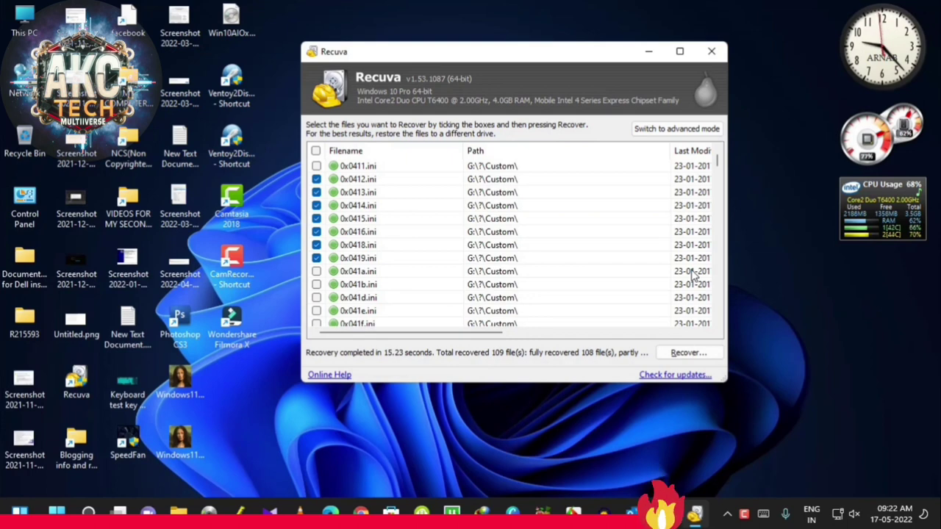
key("super+d")
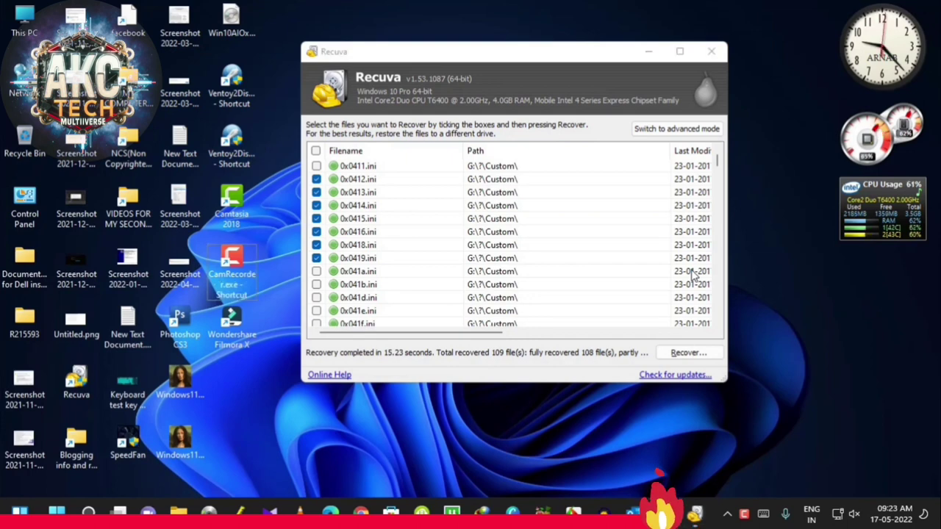
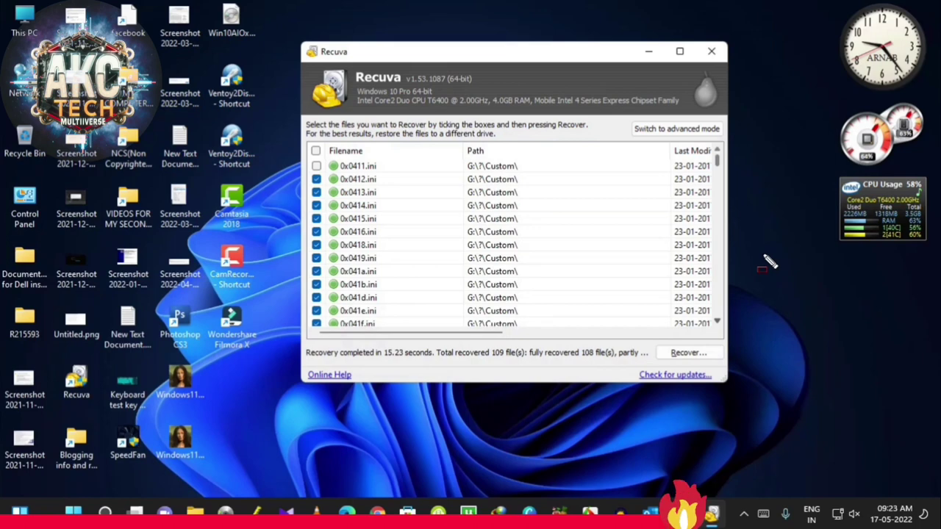
scroll(510, 244, "down", 2)
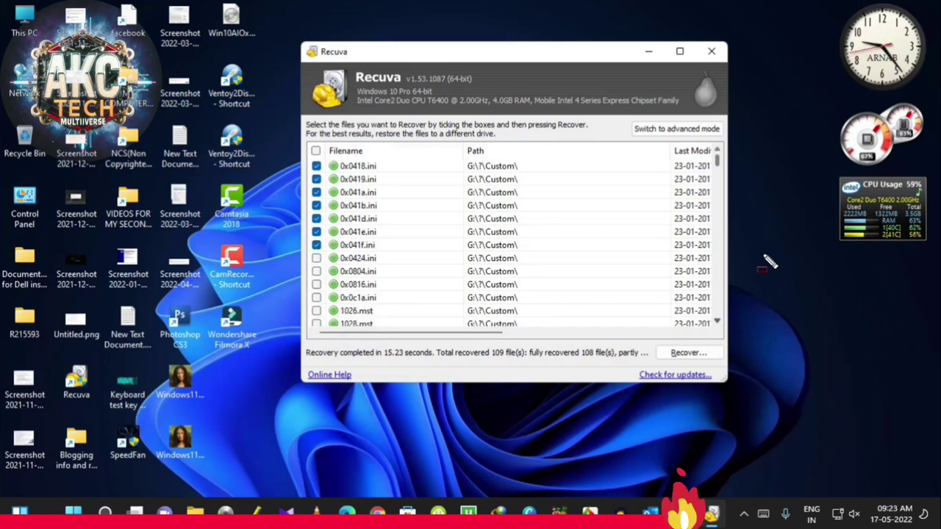
key("space")
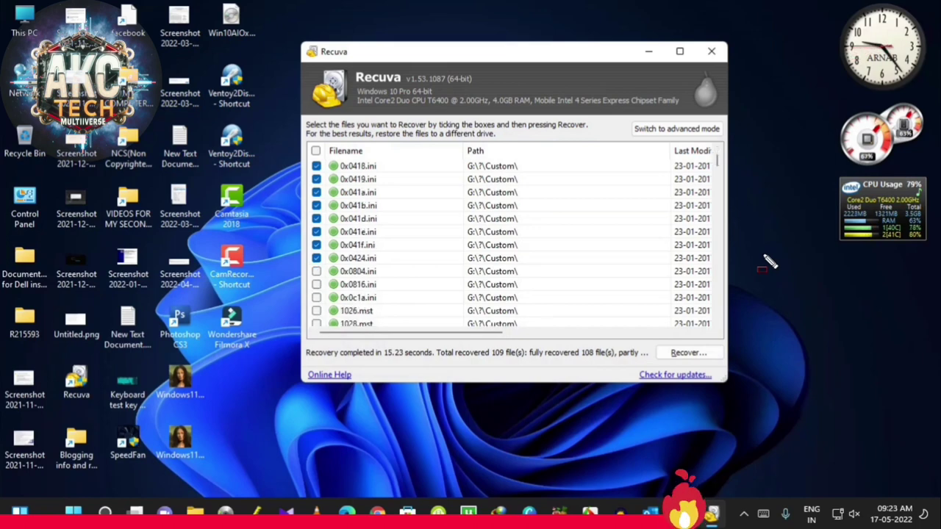
left_click(358, 271)
left_click(316, 271)
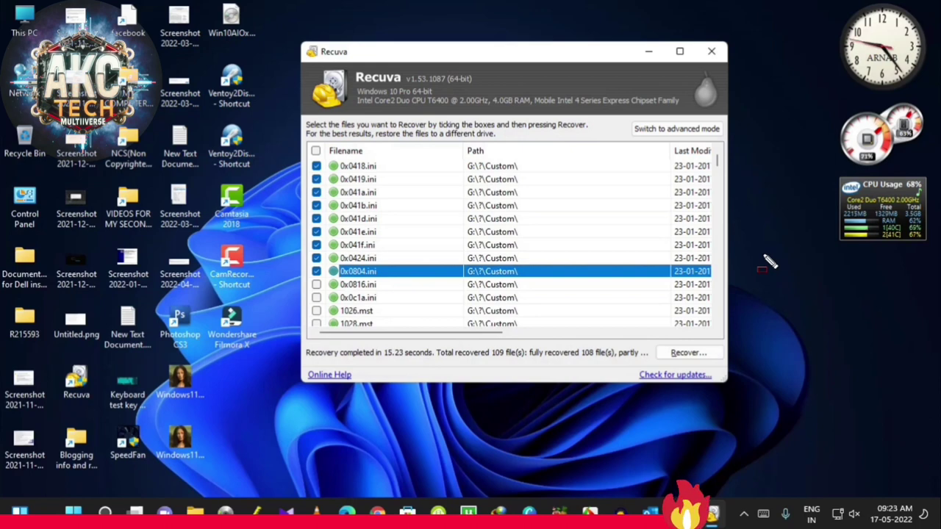
left_click(317, 285)
left_click(316, 297)
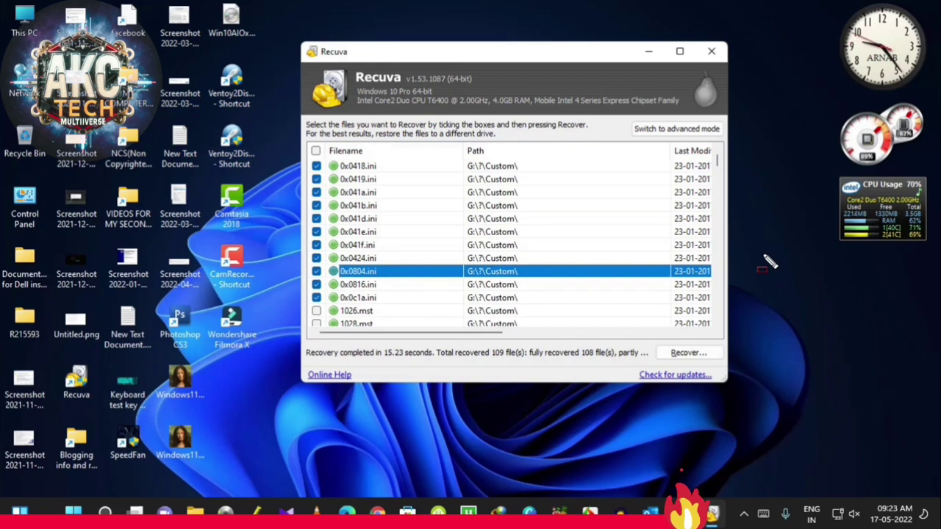
left_click(316, 311)
Mark the Custom folder files from 1028.mst through 1036.mst for recovery
scroll(511, 242, "down", 3)
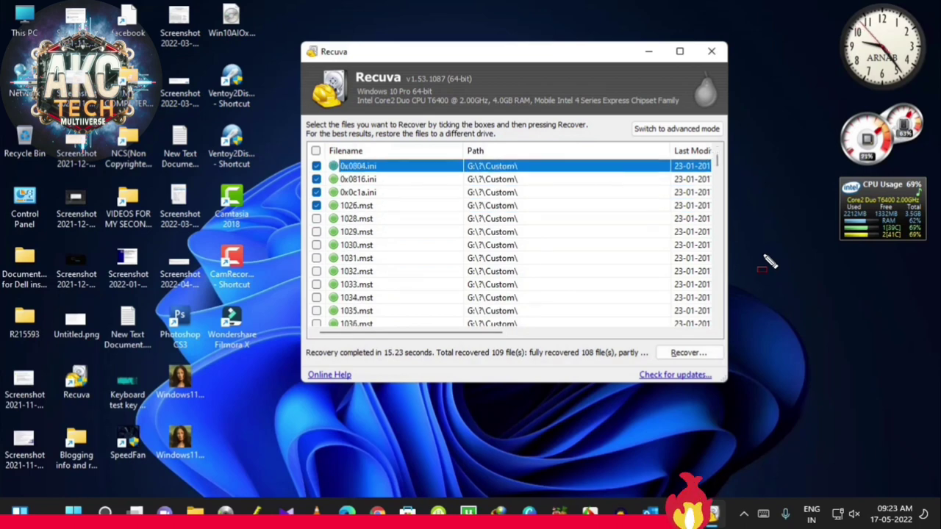
left_click(316, 218)
left_click(316, 231)
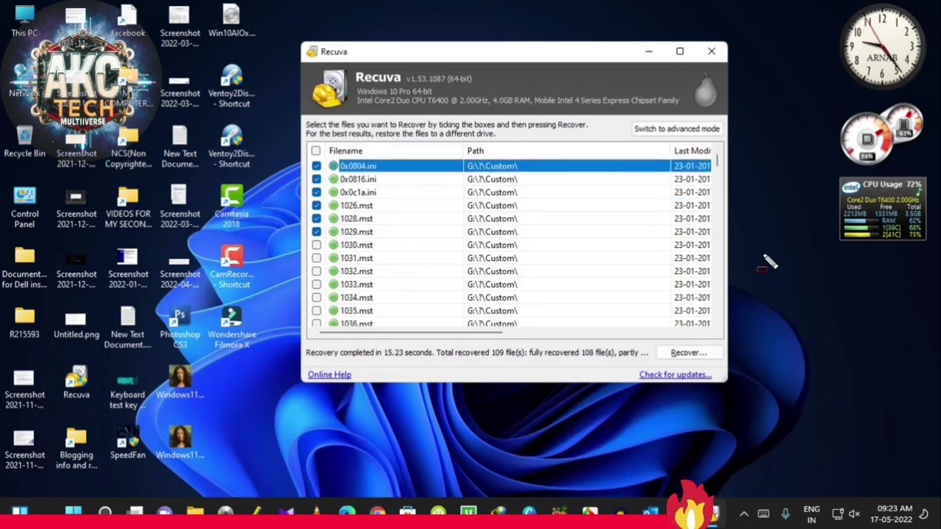
left_click(317, 245)
left_click(316, 258)
left_click(317, 272)
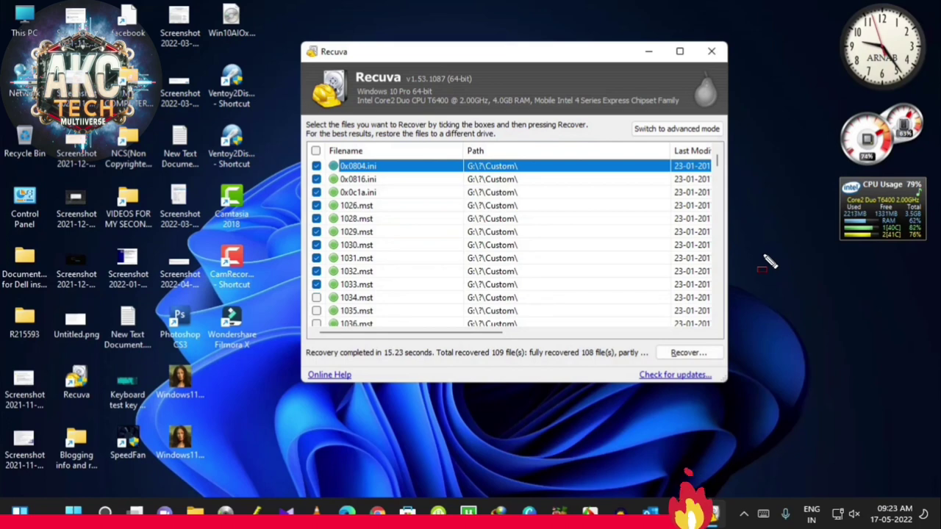
left_click(316, 298)
left_click(316, 311)
left_click(317, 323)
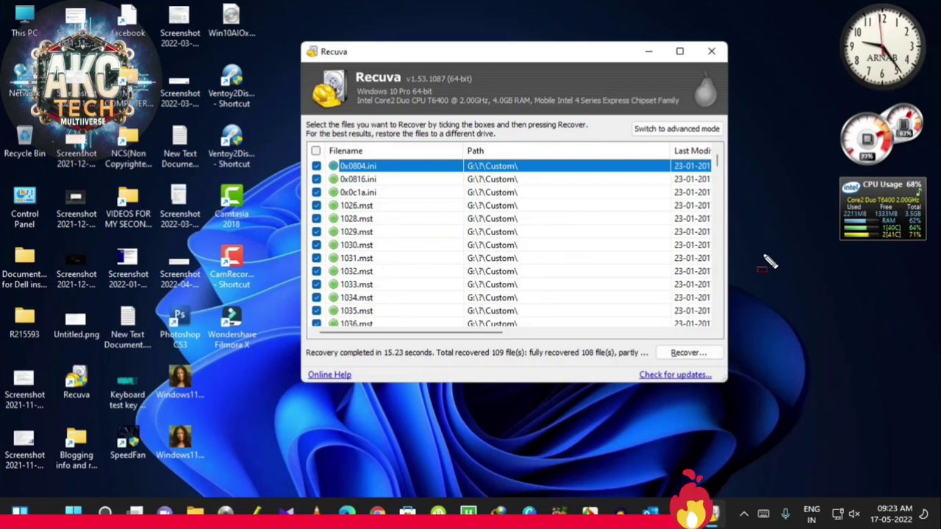
Mark the Custom folder files from 1038.mst through 1051.mst for recovery
scroll(511, 243, "down", 4)
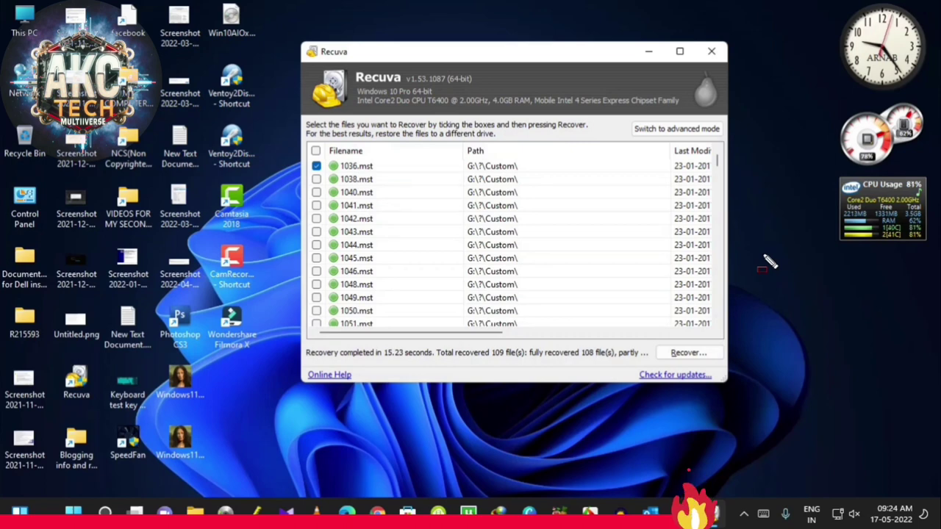
left_click(316, 179)
left_click(316, 191)
left_click(316, 205)
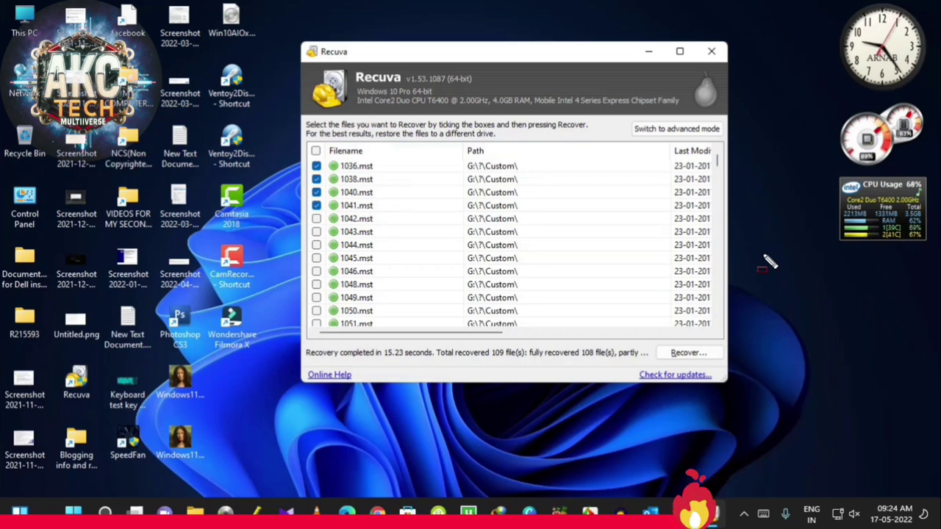
left_click(316, 231)
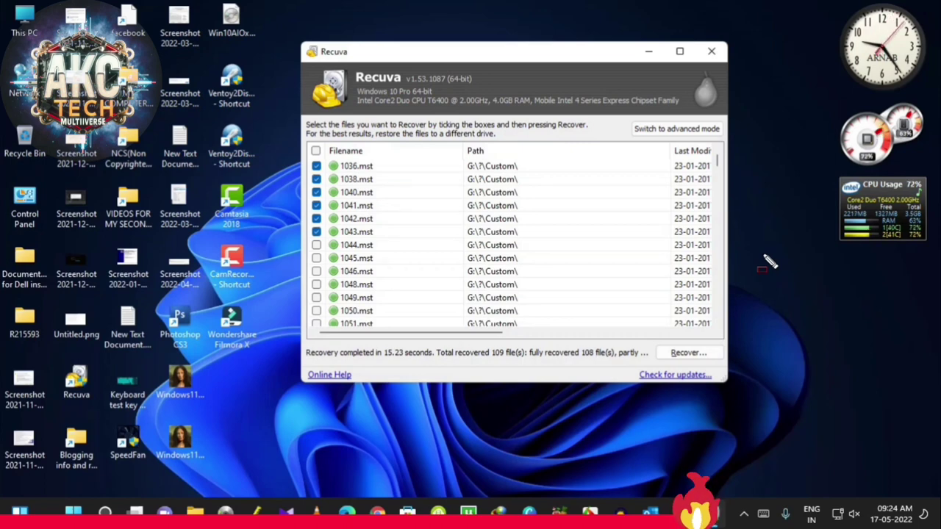
left_click(316, 245)
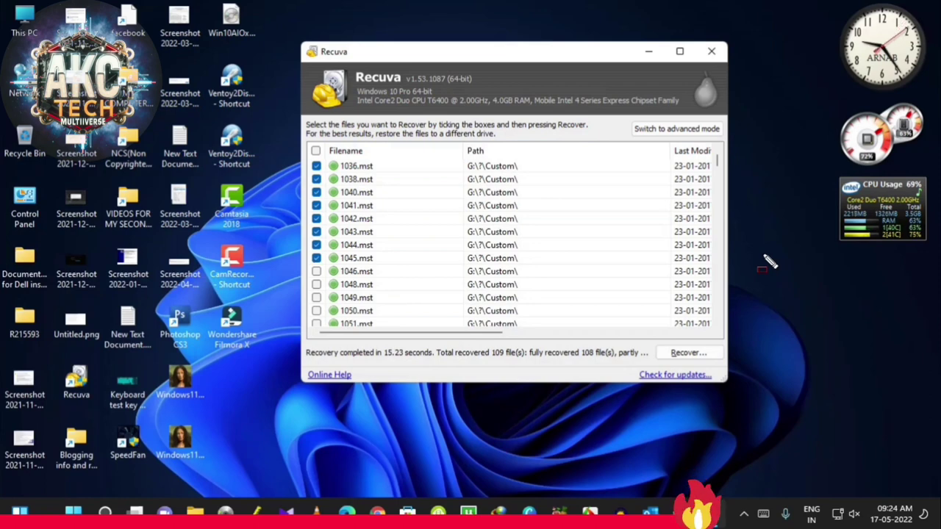
left_click(316, 271)
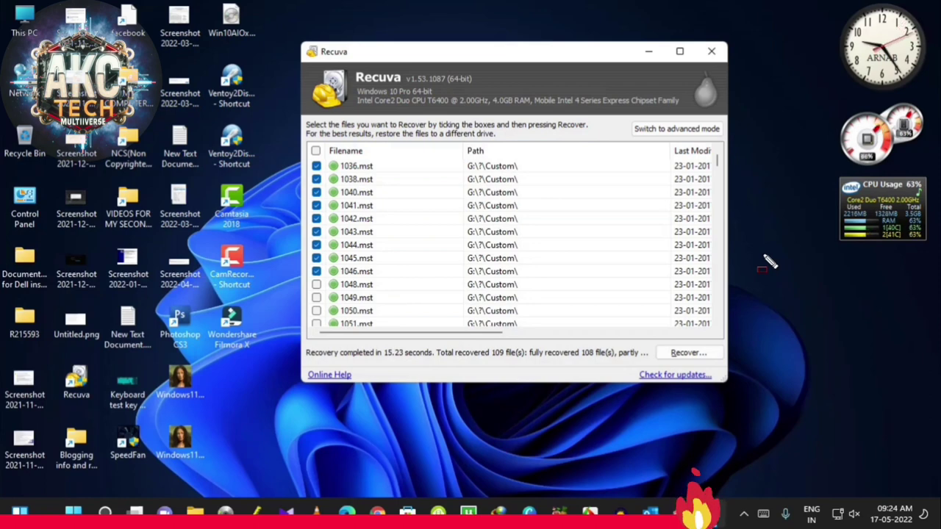
left_click(317, 284)
left_click(316, 298)
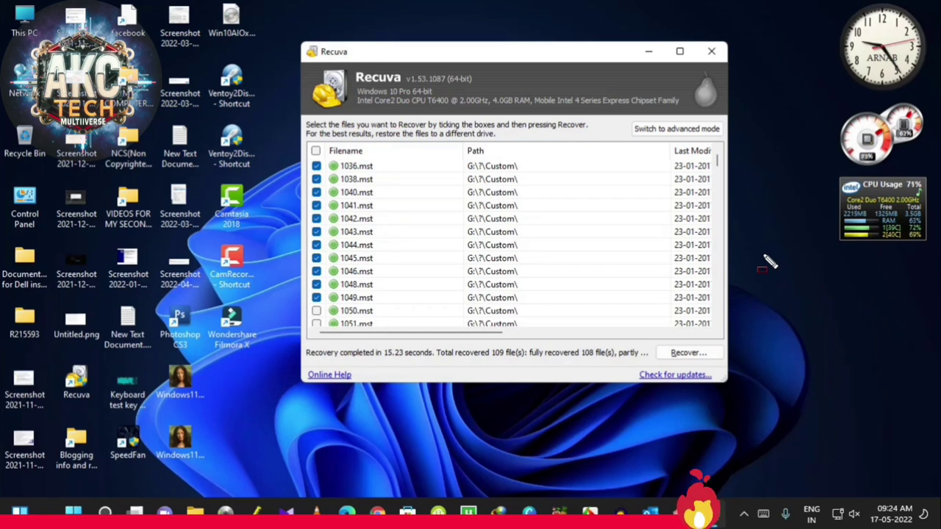
left_click(316, 311)
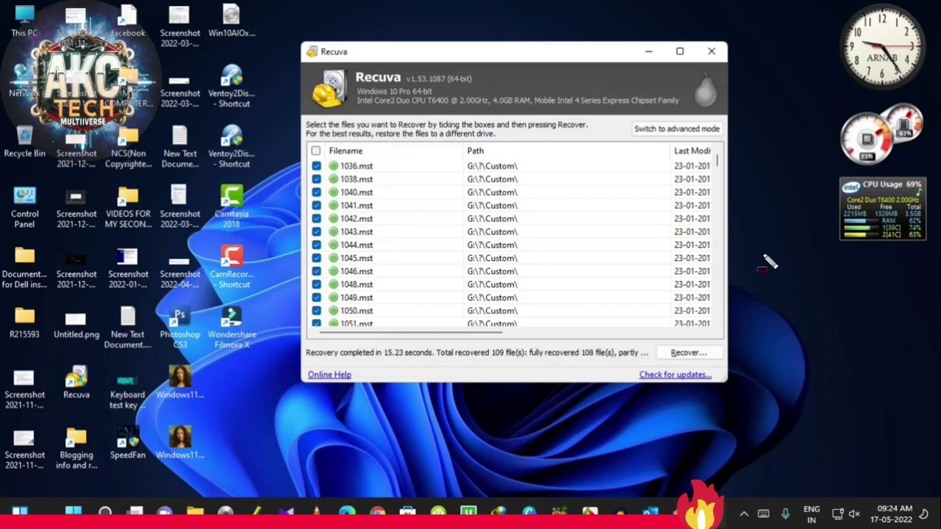
Mark the Custom folder files from 1053.mst through 3098.mst, plus BBalloon.dll, BtSetup.dll and BtSetupv.dll, for recovery
scroll(316, 311, "down", 3)
scroll(316, 311, "down", 2)
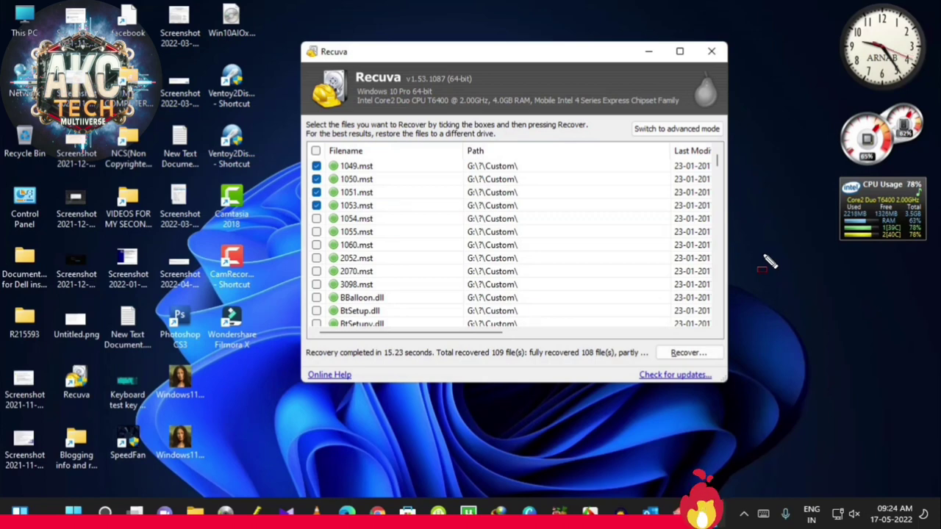
left_click(317, 218)
left_click(316, 232)
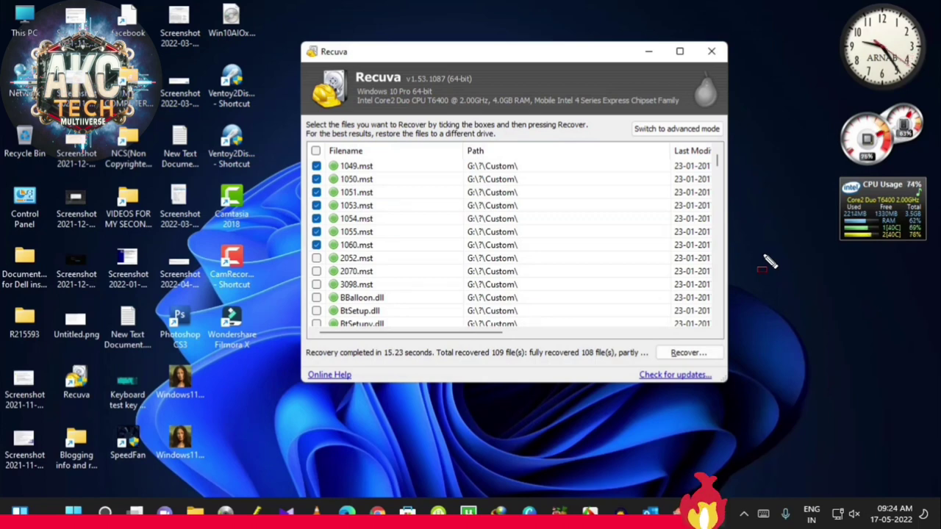
left_click(316, 258)
left_click(317, 272)
left_click(316, 285)
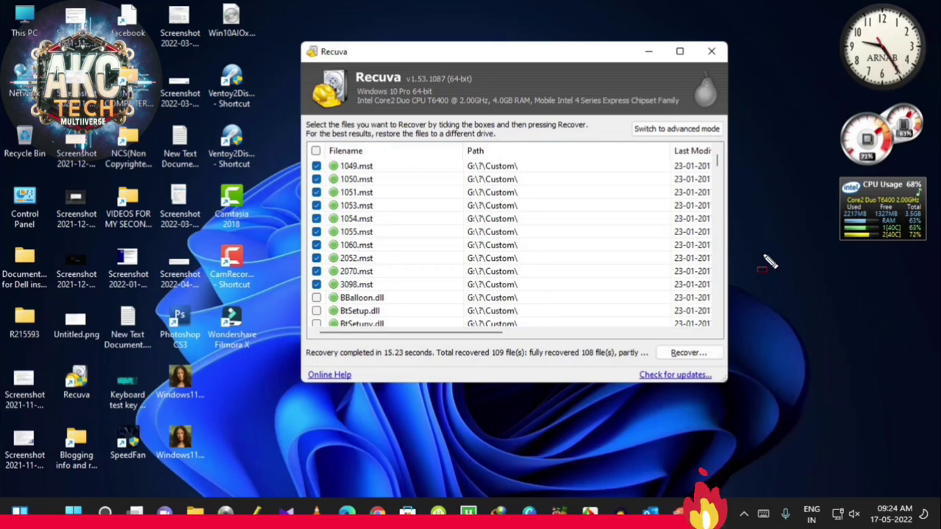
left_click(316, 298)
left_click(316, 311)
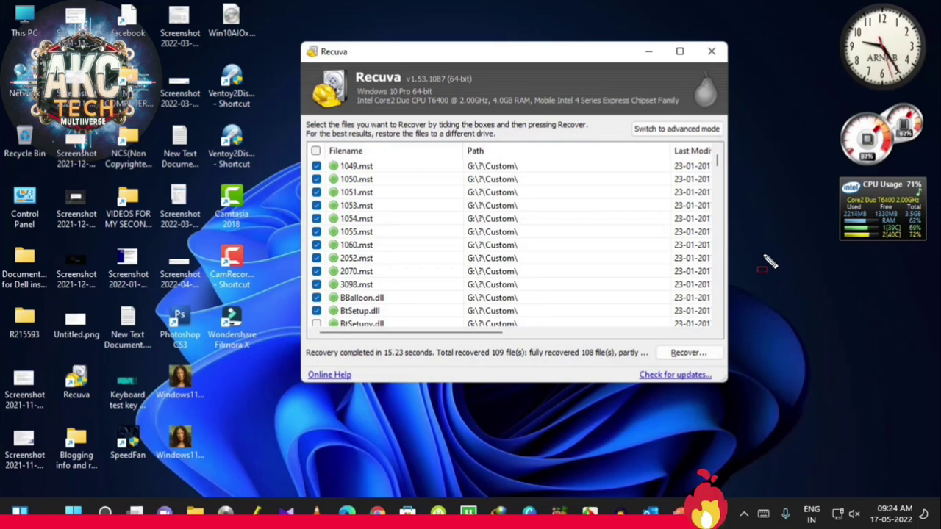
left_click_drag(716, 159, 717, 162)
scroll(507, 243, "down", 4)
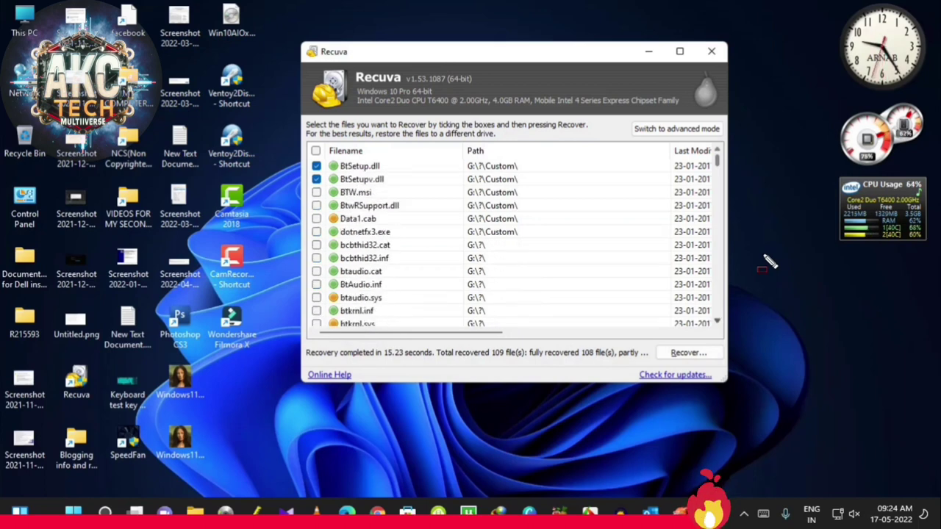
scroll(507, 243, "down", 1)
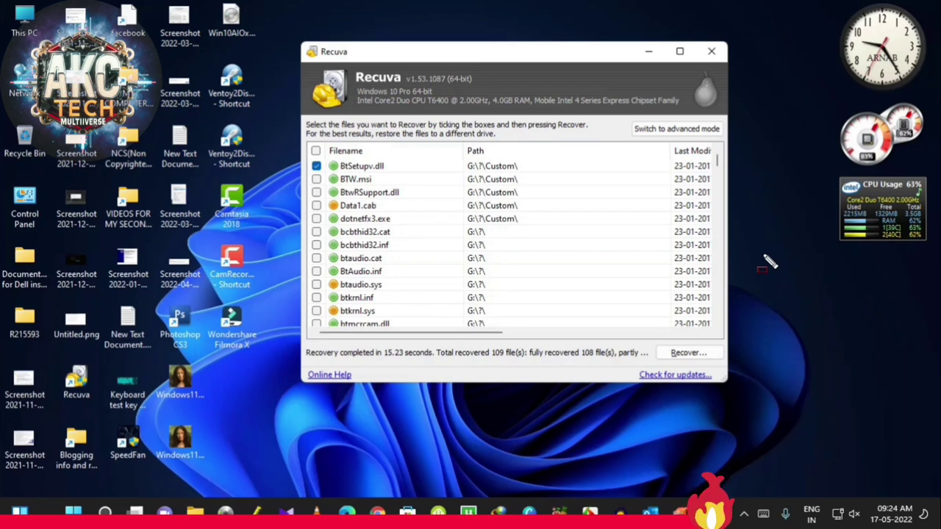
Recover the marked files into the External Lappy HDD Data Backup folder on New Volume (F:) and close the completion summary
left_click(821, 299)
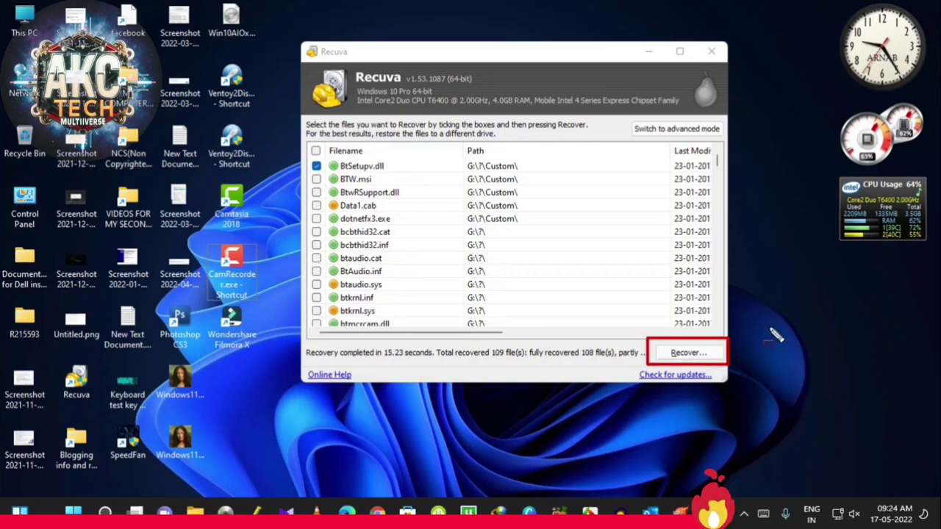
key("Escape")
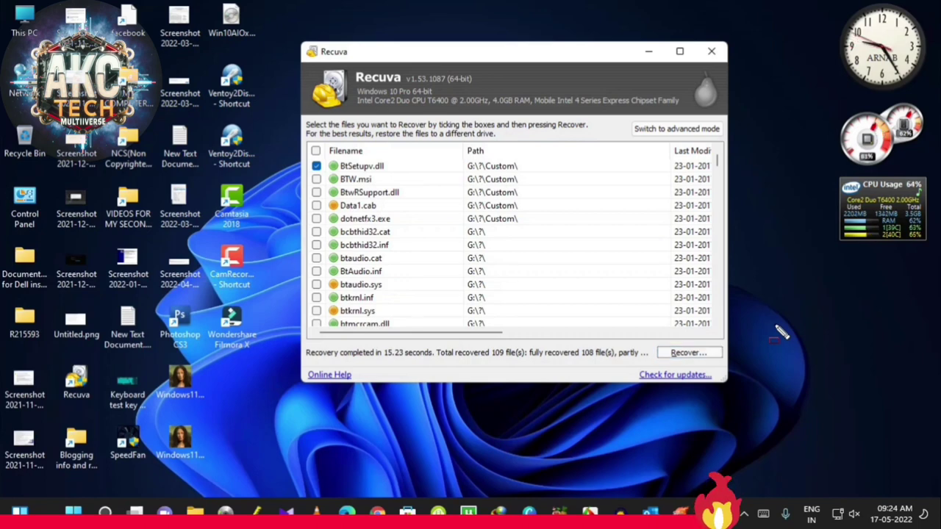
key("Return")
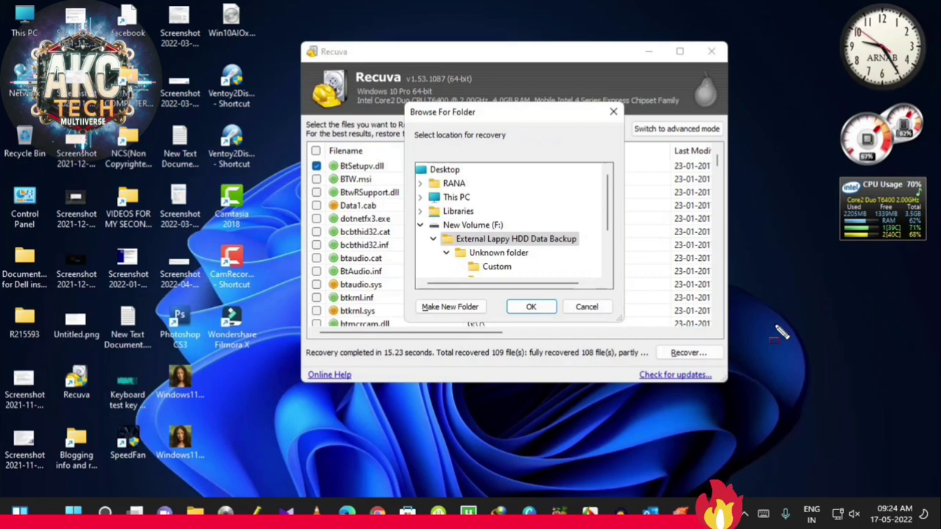
left_click(773, 321)
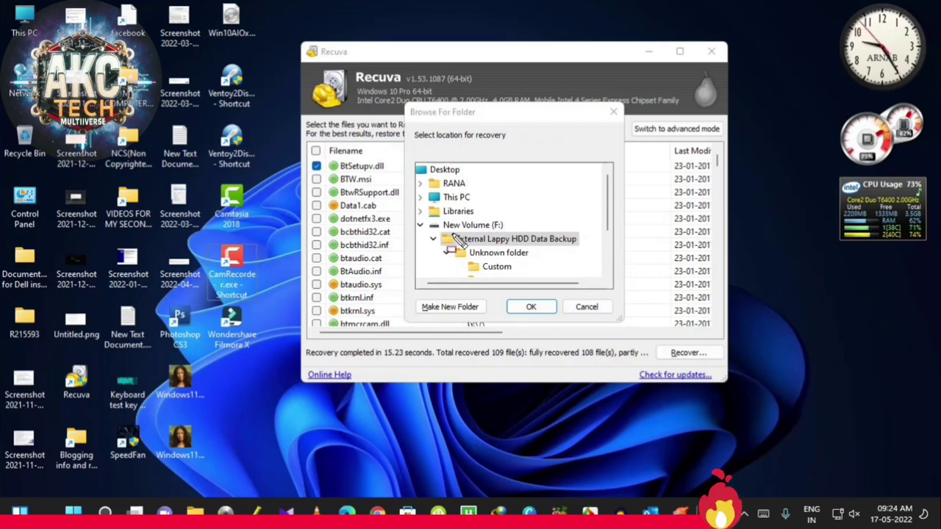
mouse_move(434, 233)
left_mouse_down()
mouse_move(463, 243)
mouse_move(581, 241)
mouse_move(592, 256)
mouse_move(585, 252)
left_mouse_up()
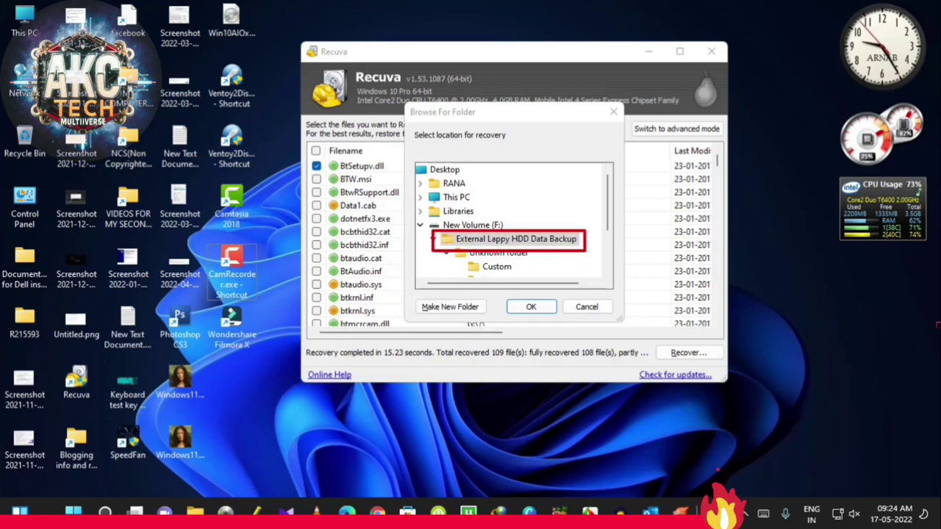
key("Escape")
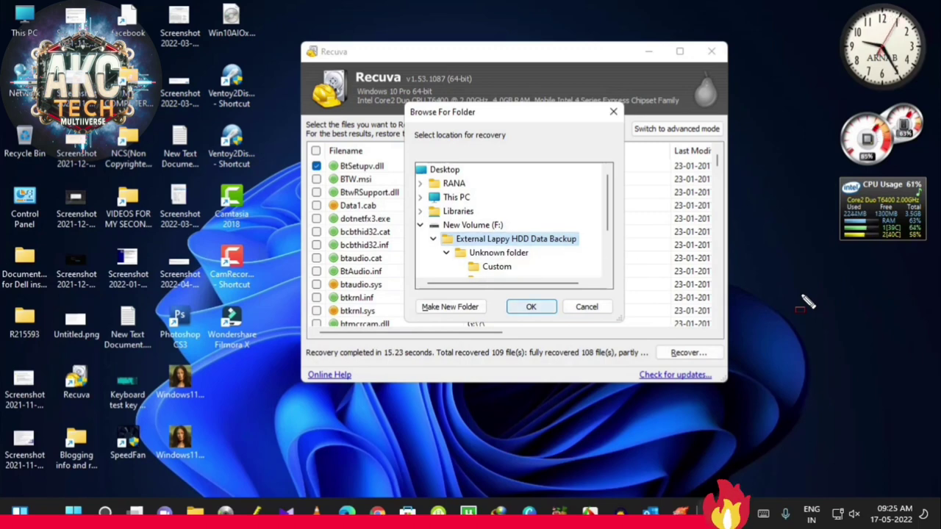
key("Return")
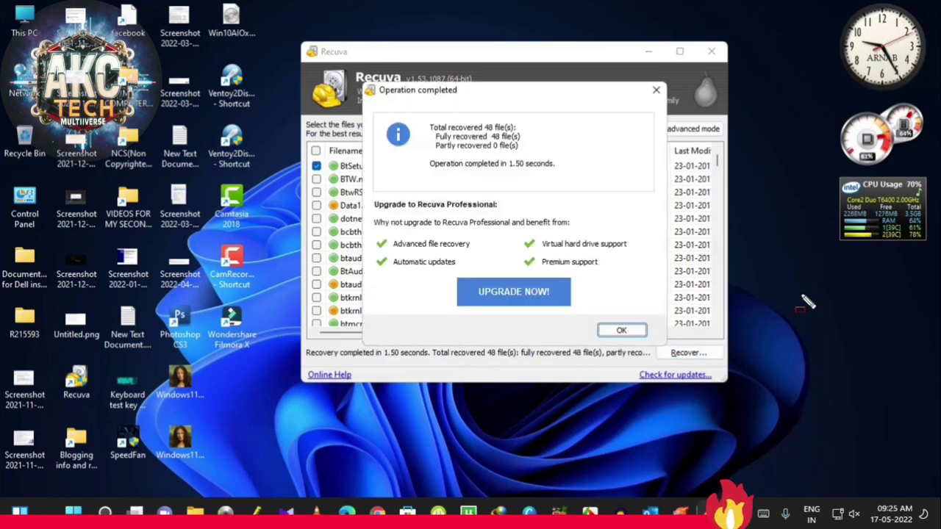
left_click(803, 300)
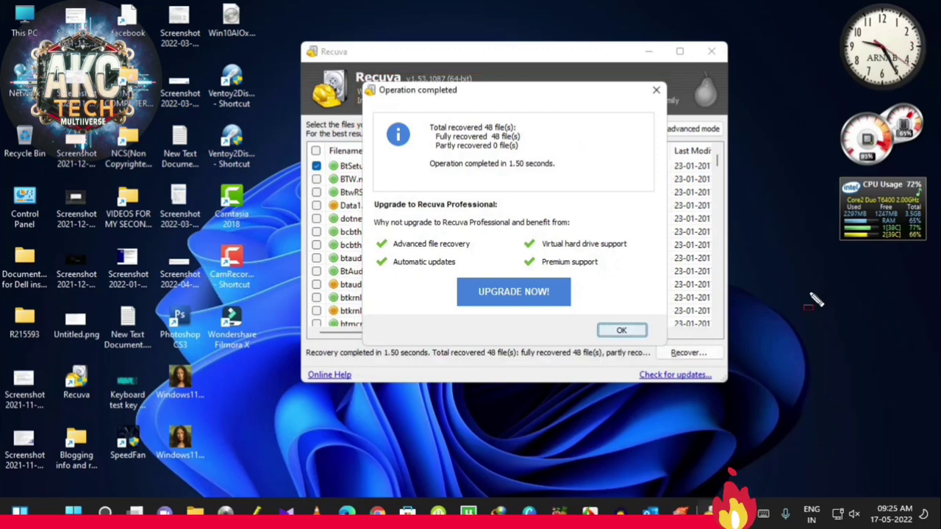
key("Return")
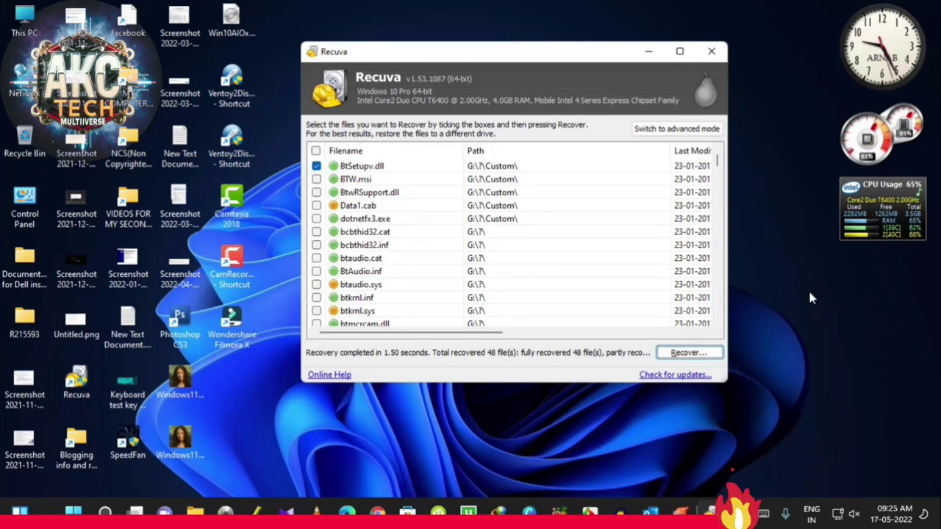
left_click(809, 293)
key("ctrl+shift+d")
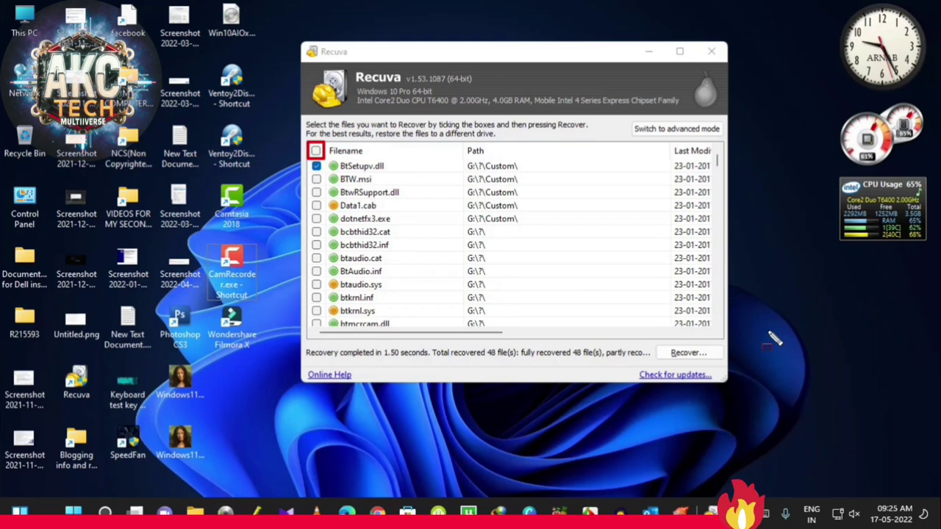
key("Escape")
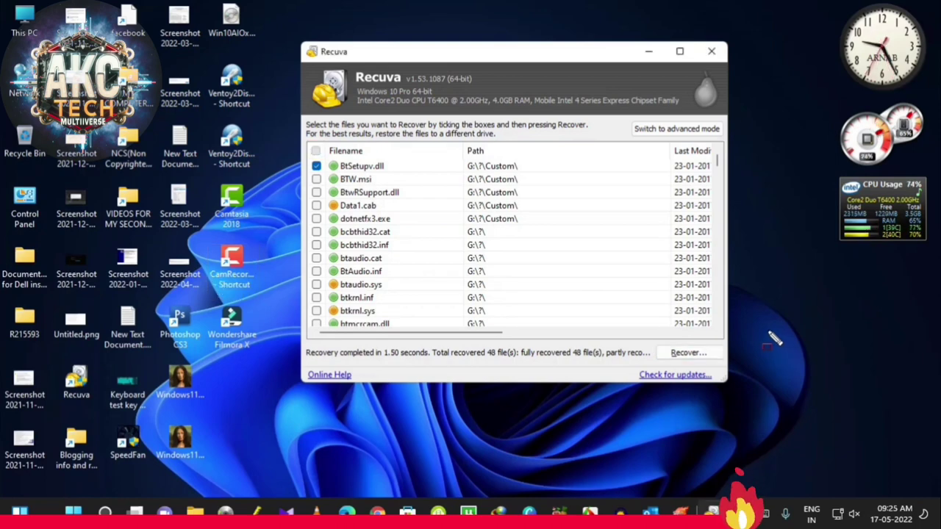
Mark every listed file at once, and then clear all the recovery marks
left_click(316, 151)
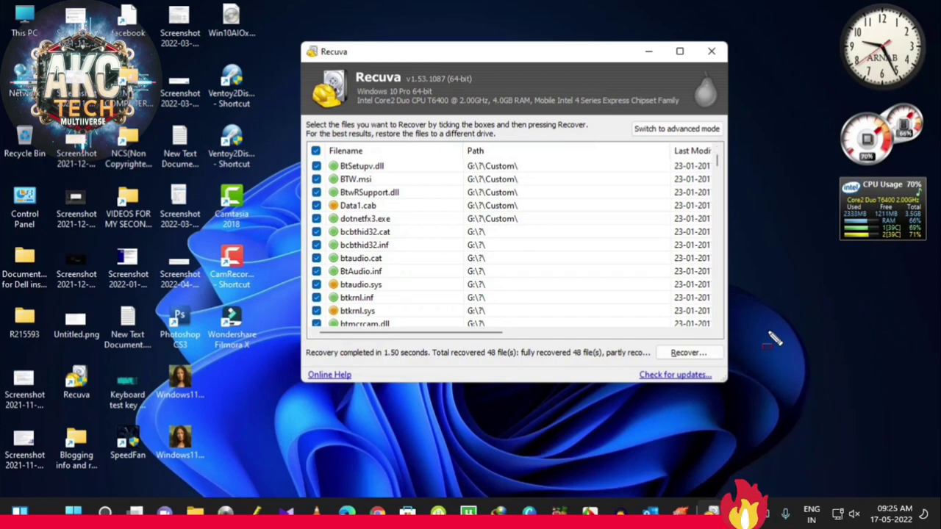
key("alt+Tab")
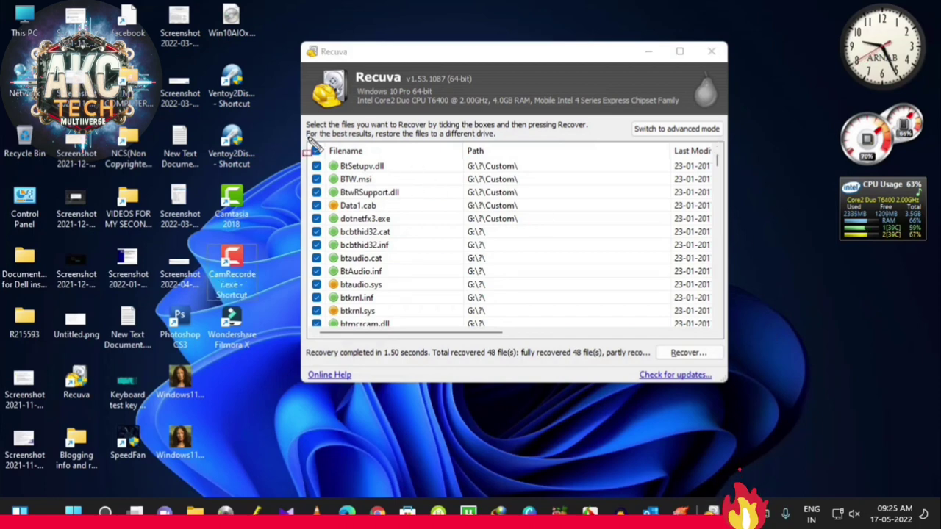
left_click_drag(306, 143, 319, 154)
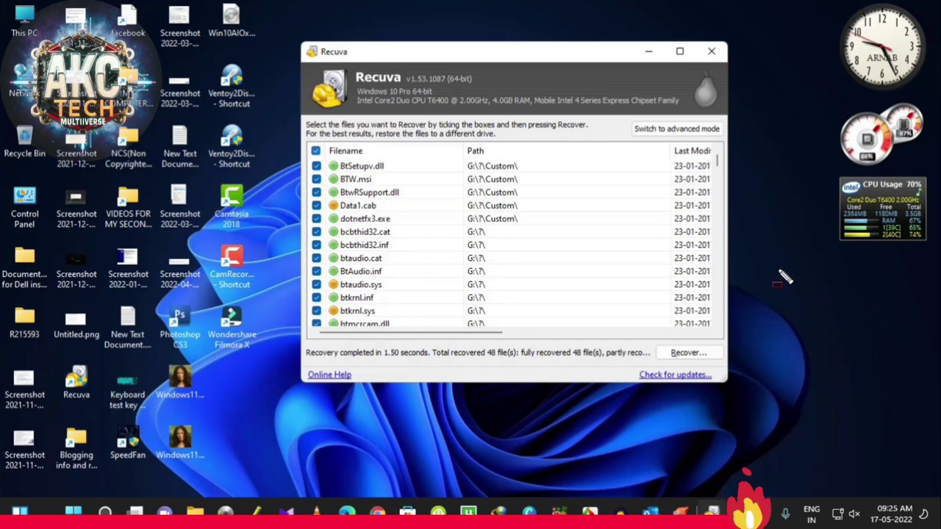
key("space")
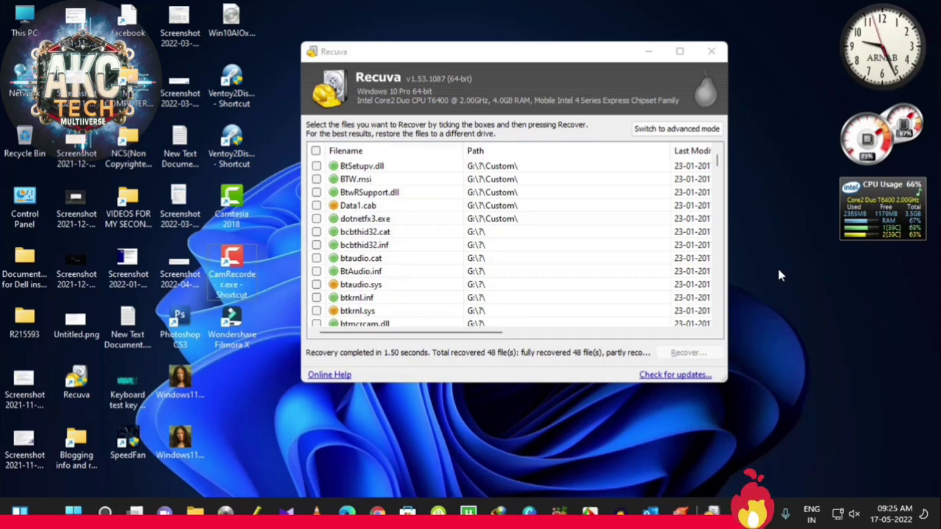
mouse_move(307, 173)
left_mouse_down()
mouse_move(354, 187)
mouse_move(406, 221)
mouse_move(402, 331)
left_mouse_up()
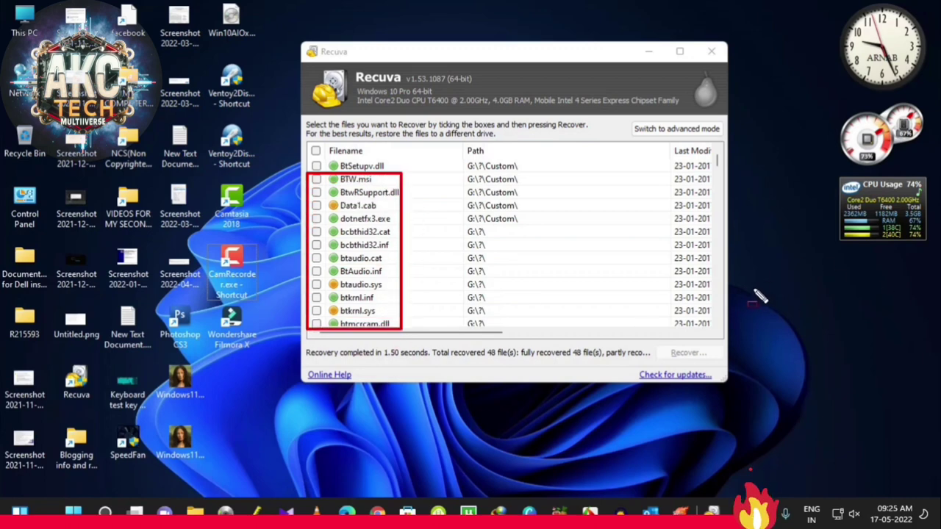
key("Escape")
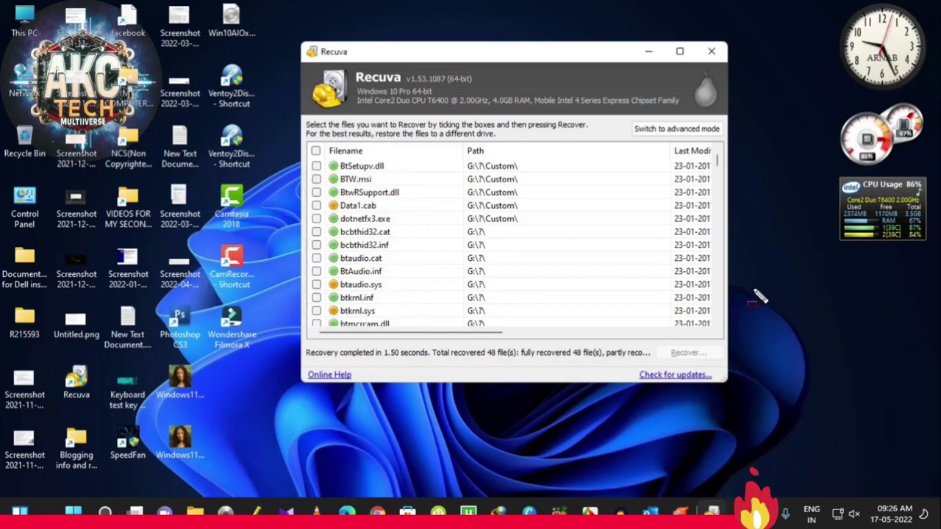
Mark the Custom folder files from BTW.msi through dotnetfx3.exe for recovery
key("space")
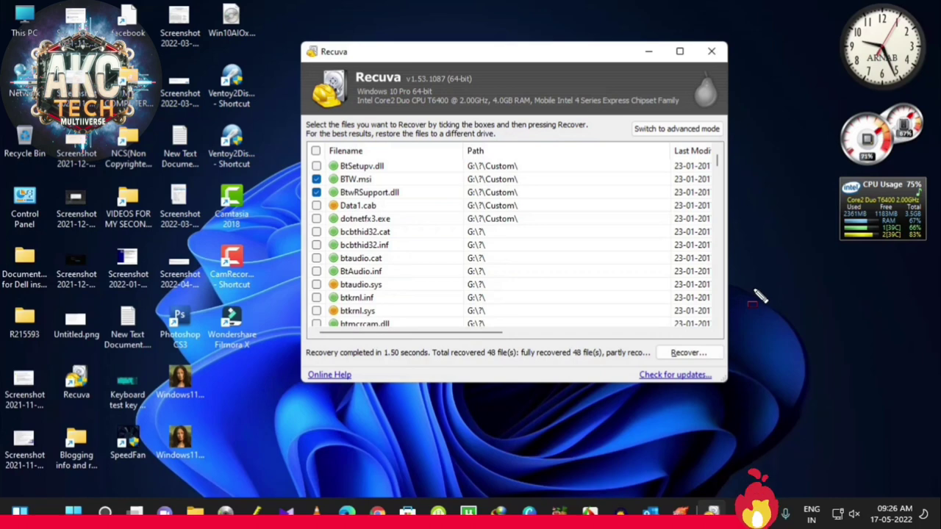
key("space")
key("Down")
key("space")
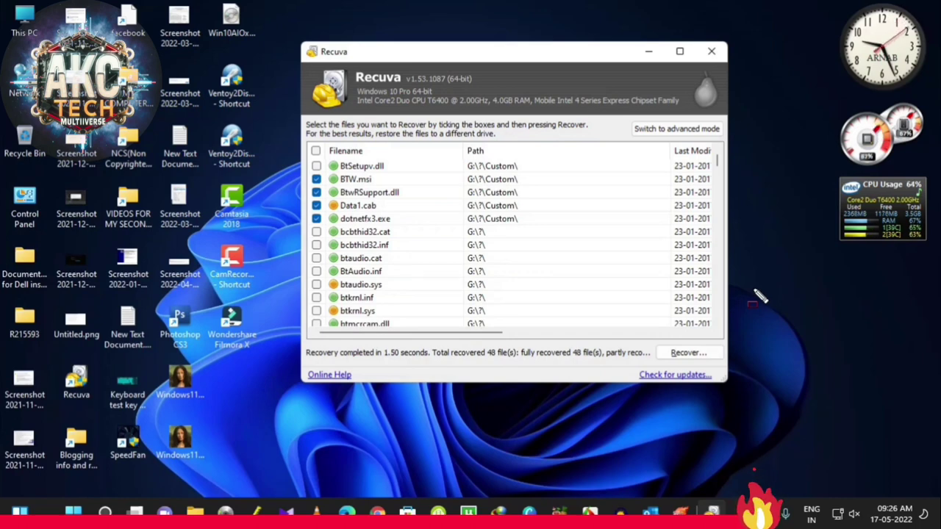
Mark the files from bcbthid32.cat through btmcrcam.dll for recovery
key("space")
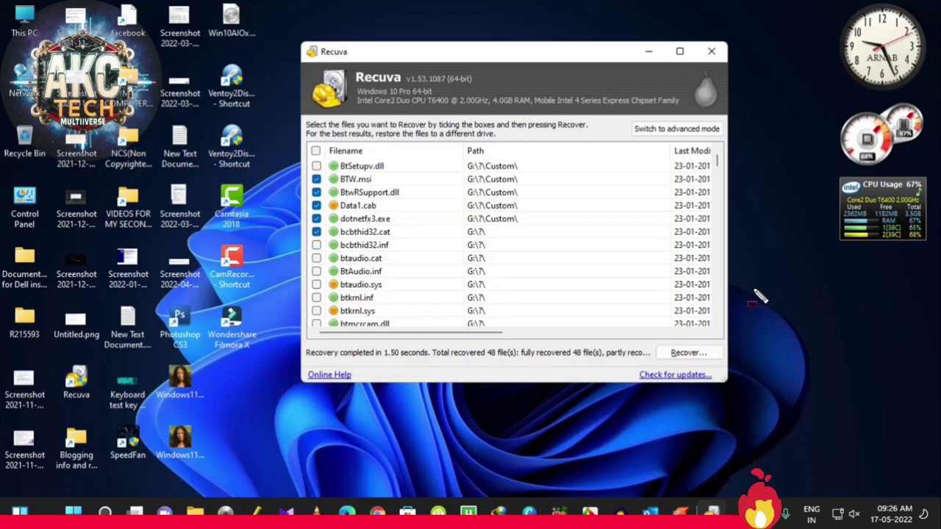
key("Down")
key("space")
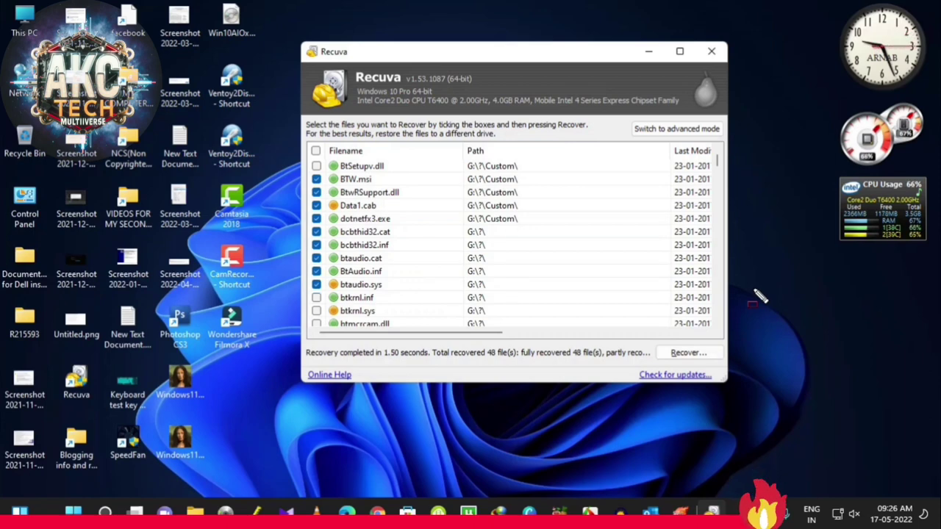
key("Down")
key("space")
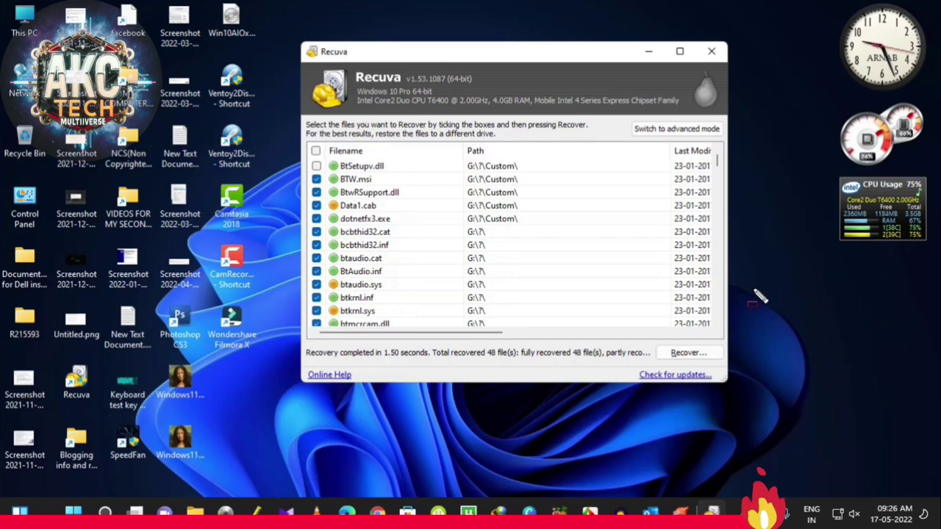
key("Down")
key("space")
Mark the files from btport.cat through btwdndis.cat for recovery
scroll(514, 244, "down", 2)
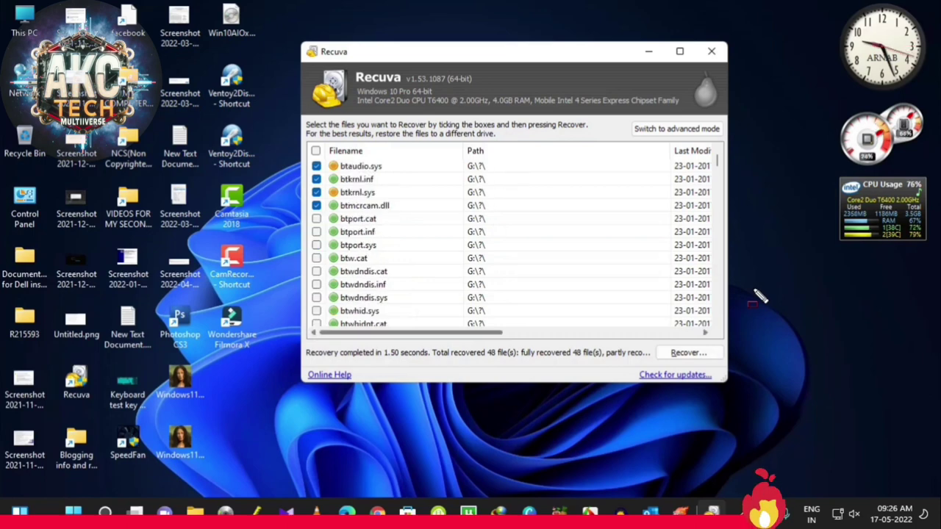
key("Down")
key("Down")
key("Down")
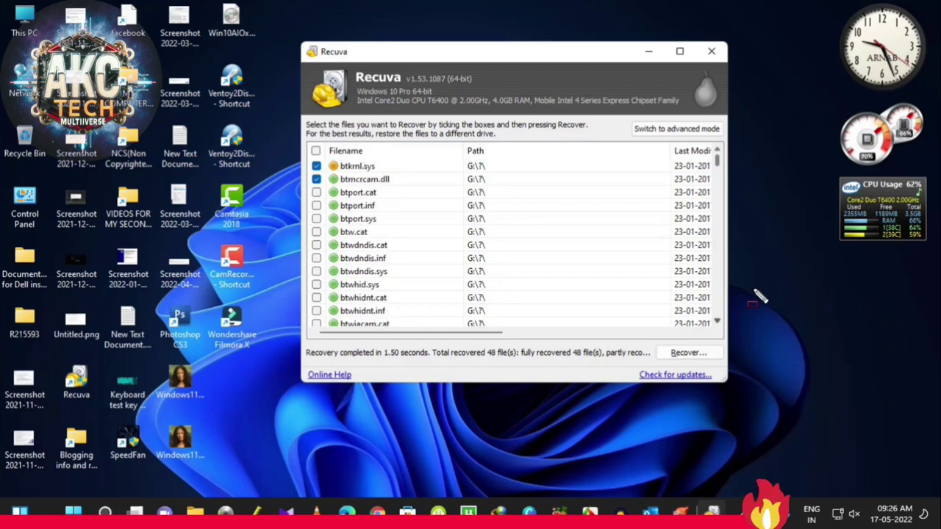
key("Down")
key("space")
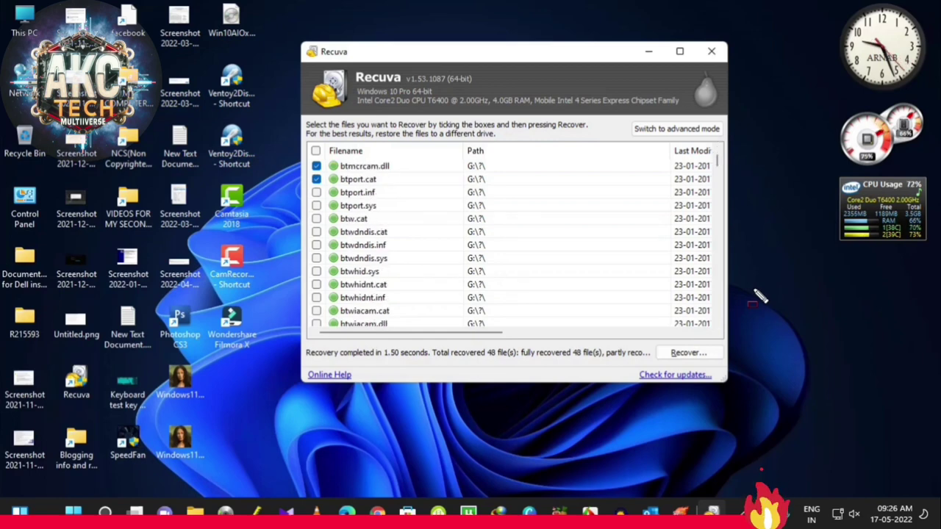
key("Down")
key("space")
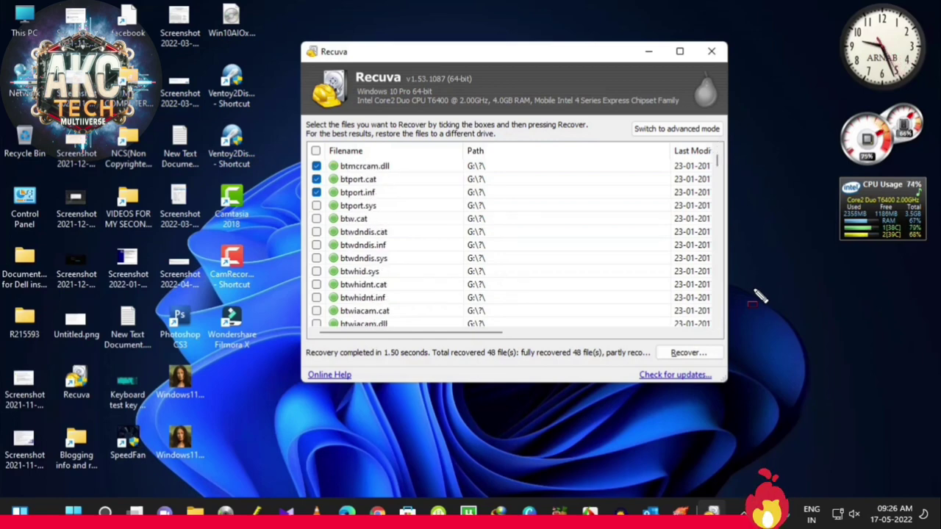
key("Down")
key("space")
key("Down")
key("space")
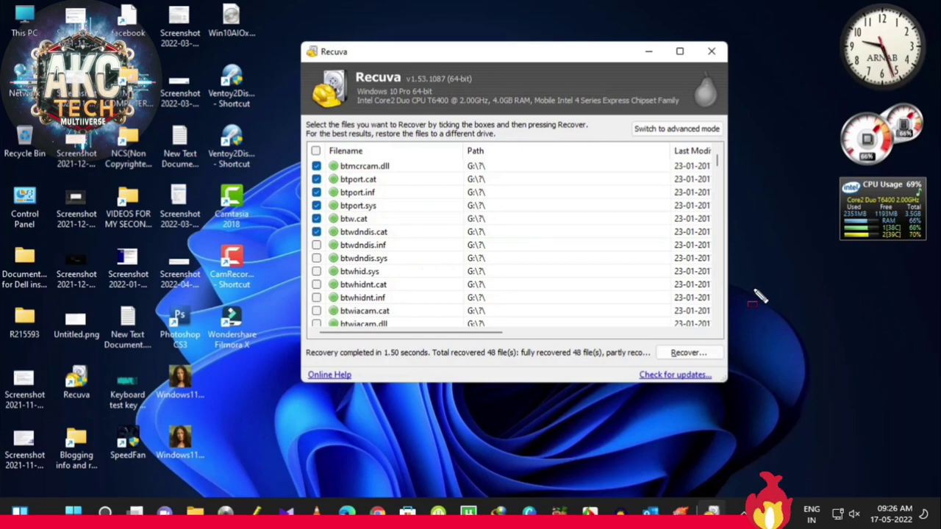
Mark the files from btwdndis.inf through btwiacam.dll for recovery
key("Down")
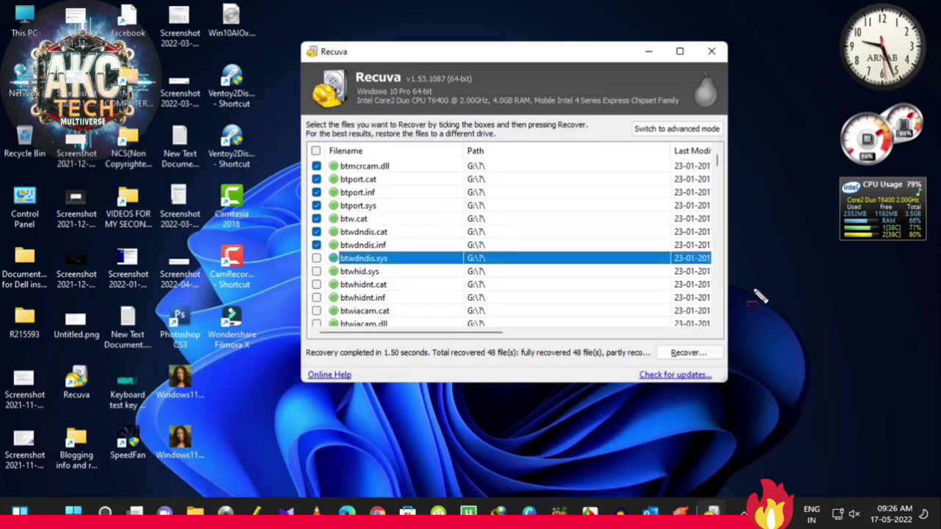
key("Down")
key("space")
key("Down")
key("space")
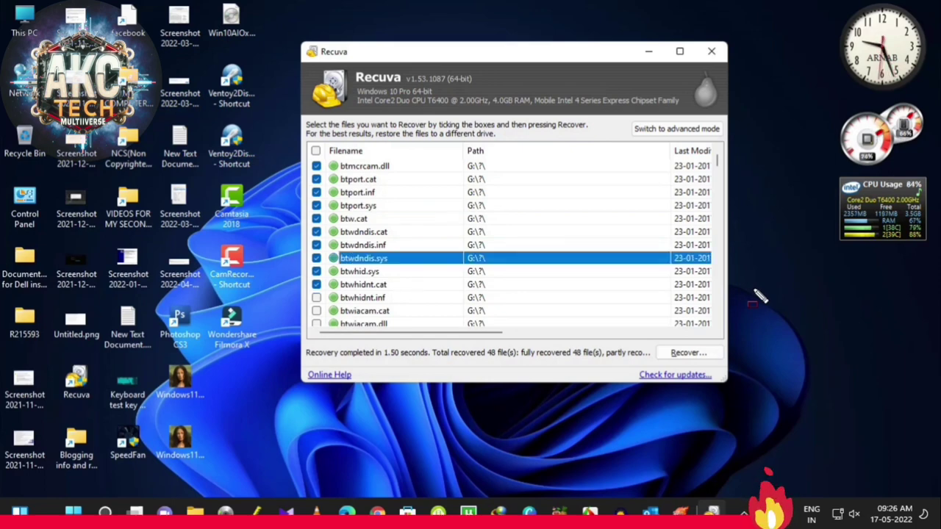
key("space")
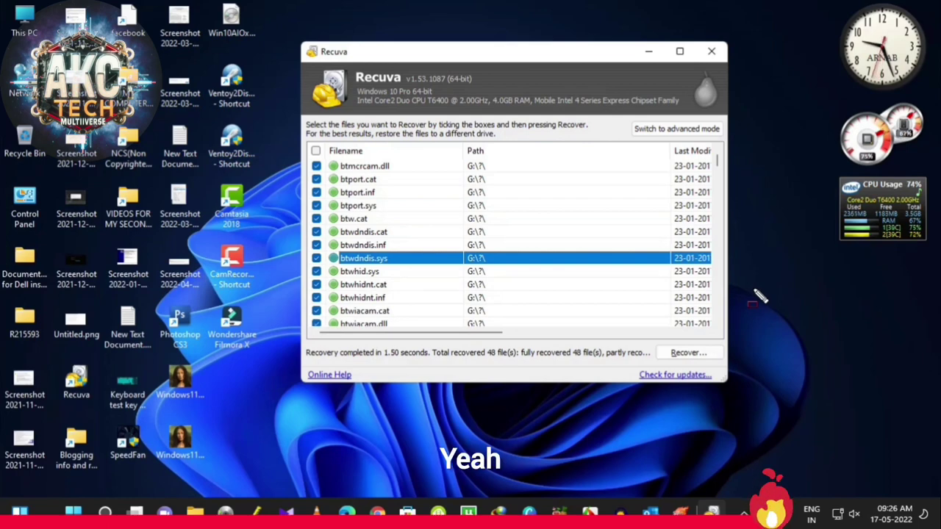
Mark the files from btwiacam.inf through btwusb.sys for recovery
scroll(512, 244, "down", 3)
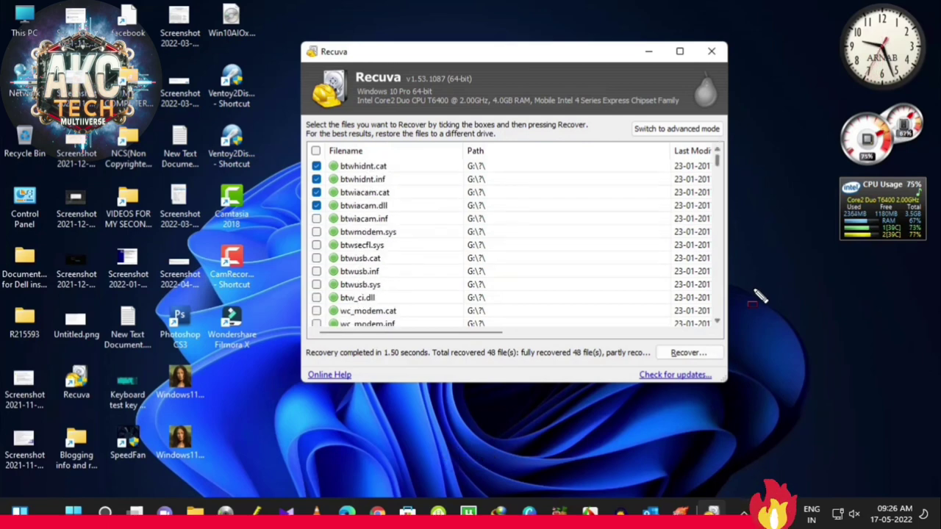
scroll(511, 244, "down", 2)
scroll(512, 244, "up", 1)
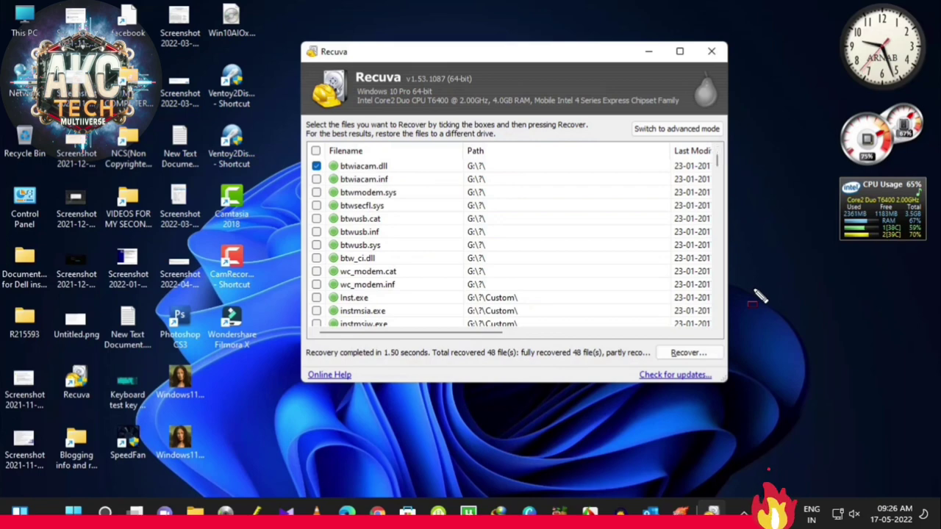
key("Down")
key("space")
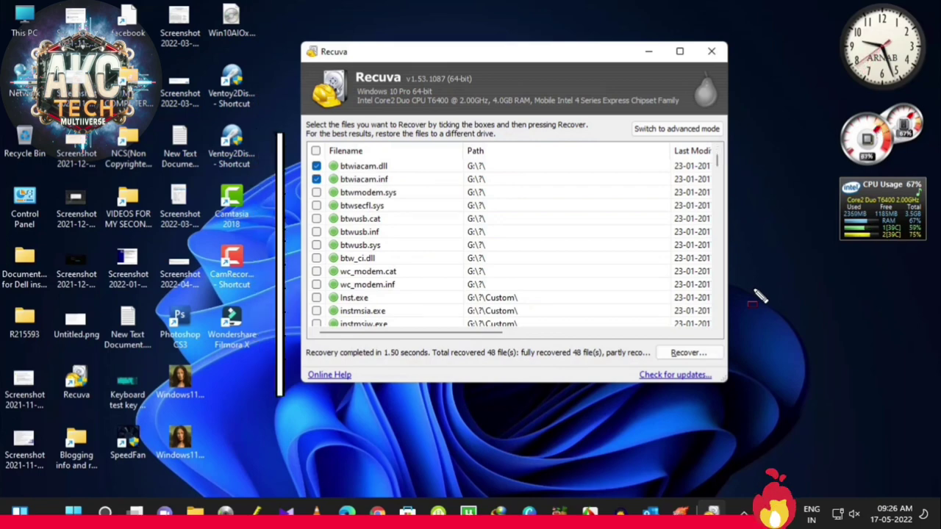
key("Down")
key("space")
key("Down")
key("space")
key("Down")
key("space")
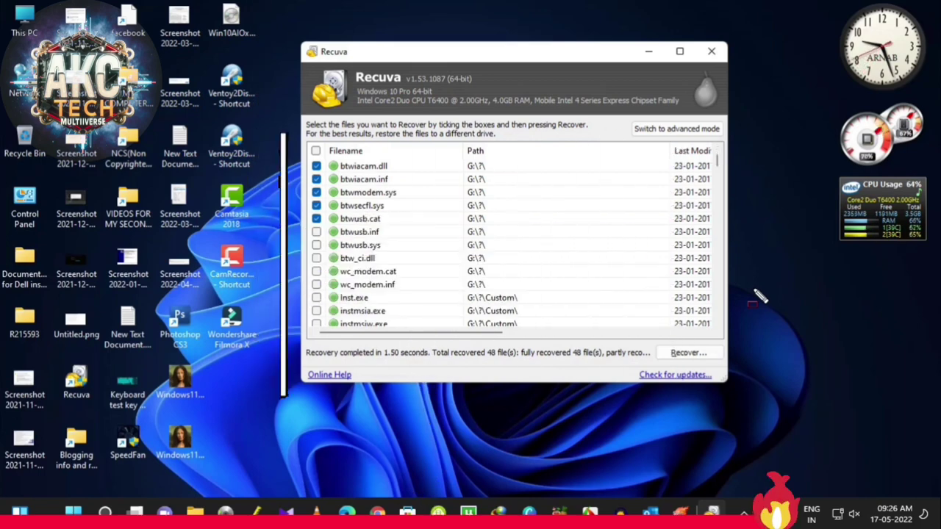
key("Down")
key("space")
key("Down")
key("space")
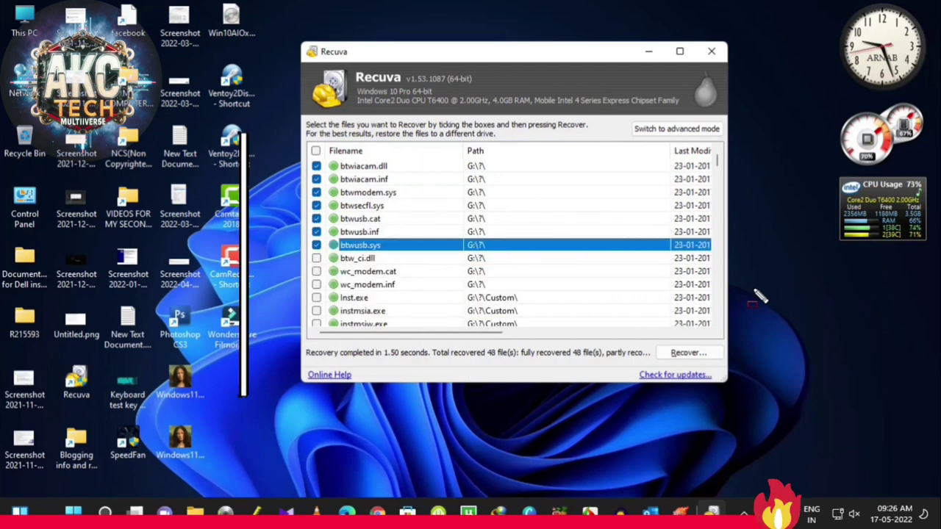
Mark btw_ci.dll, wc_modem.cat and wc_modem.inf, plus Inst.exe, instmsia.exe and instmsiw.exe in the Custom folder, for recovery
left_click(316, 258)
left_click(316, 271)
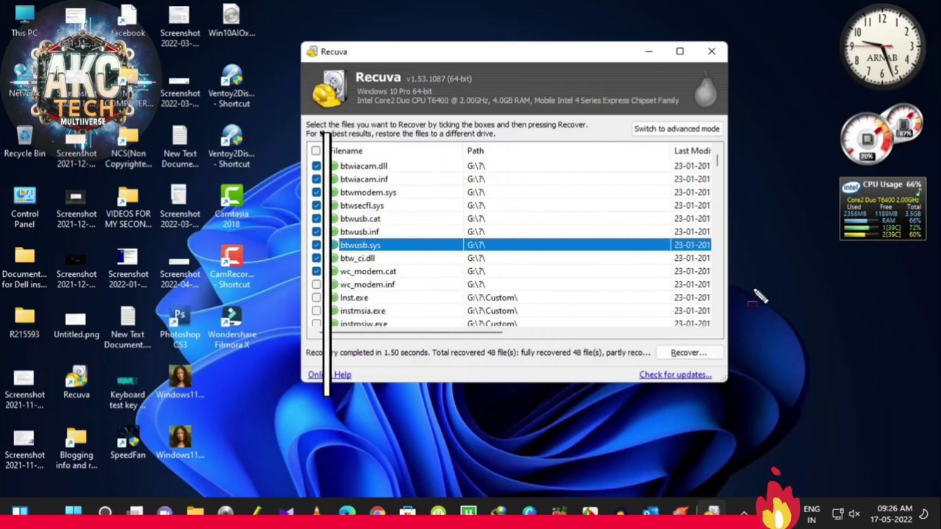
left_click(316, 285)
key("Down")
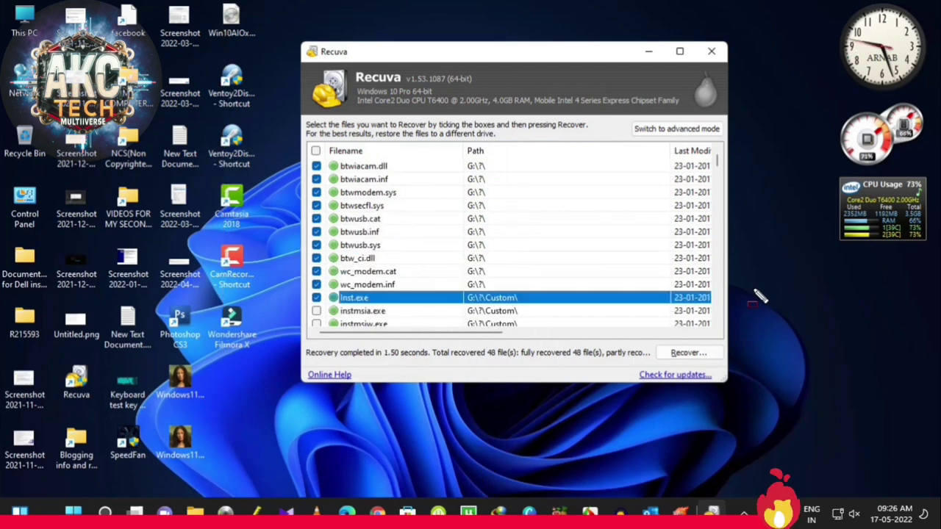
key("Down")
key("space")
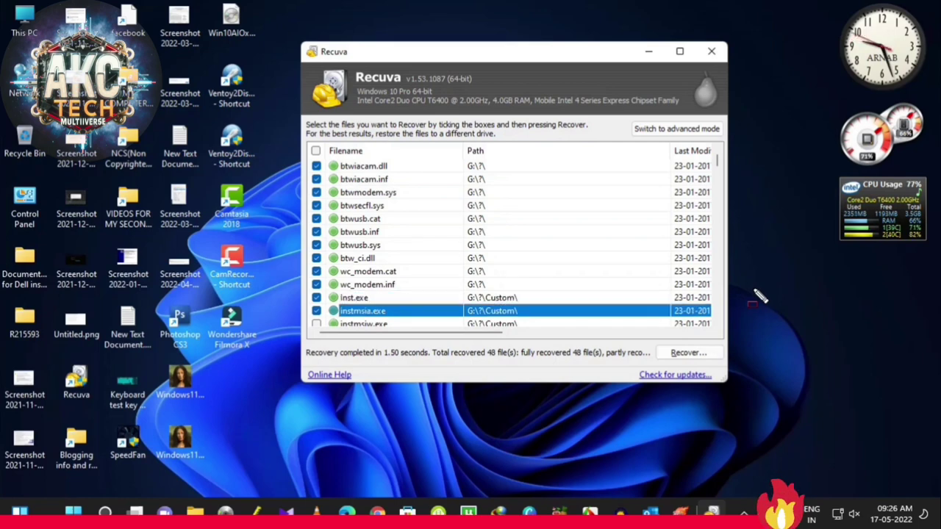
left_click(316, 324)
Mark the twelve btrez.dll and BTW_hlp.chm entries directly below instmsiw.exe for recovery
scroll(515, 245, "down", 4)
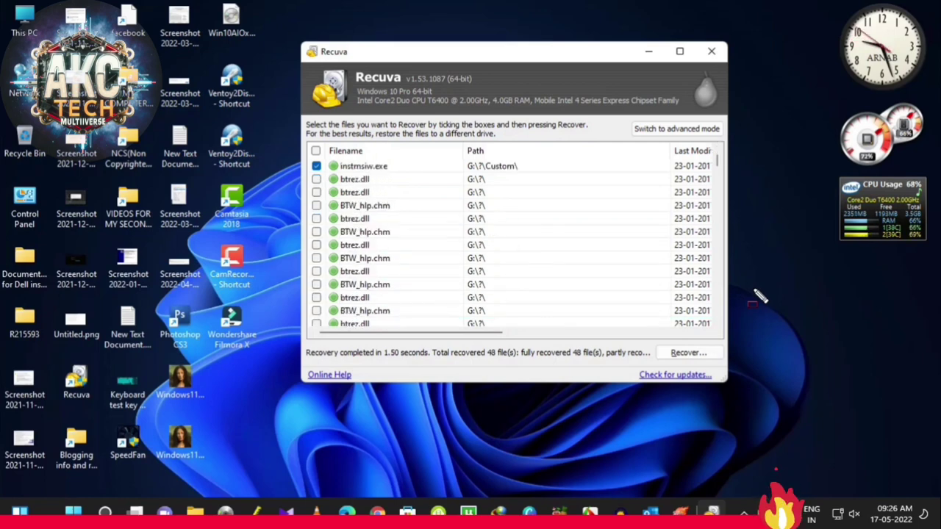
key("Down")
key("space")
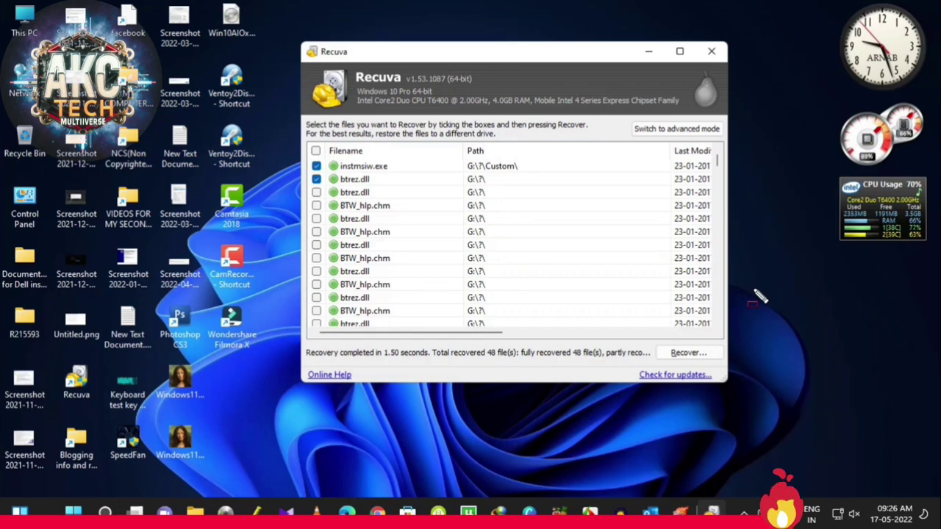
key("Down")
key("space")
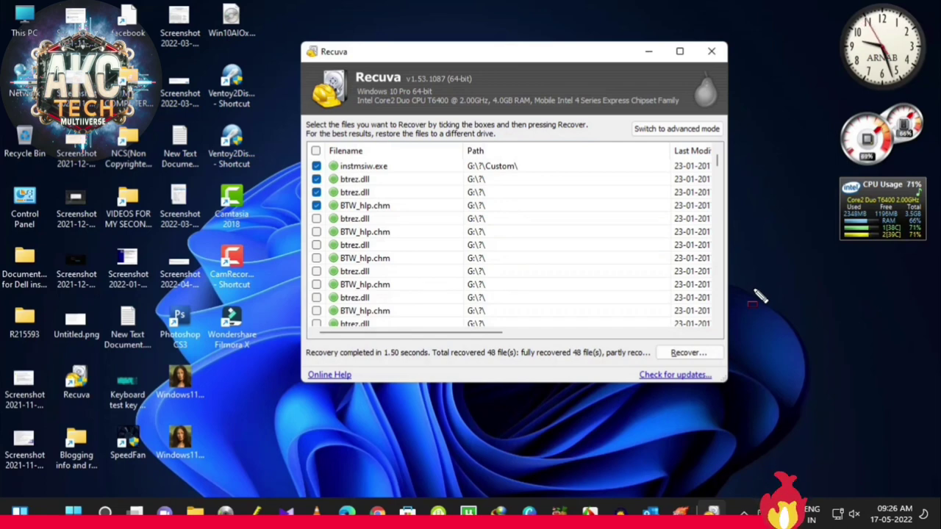
key("Down")
key("space")
key("Down")
key("space")
key("Down")
key("space")
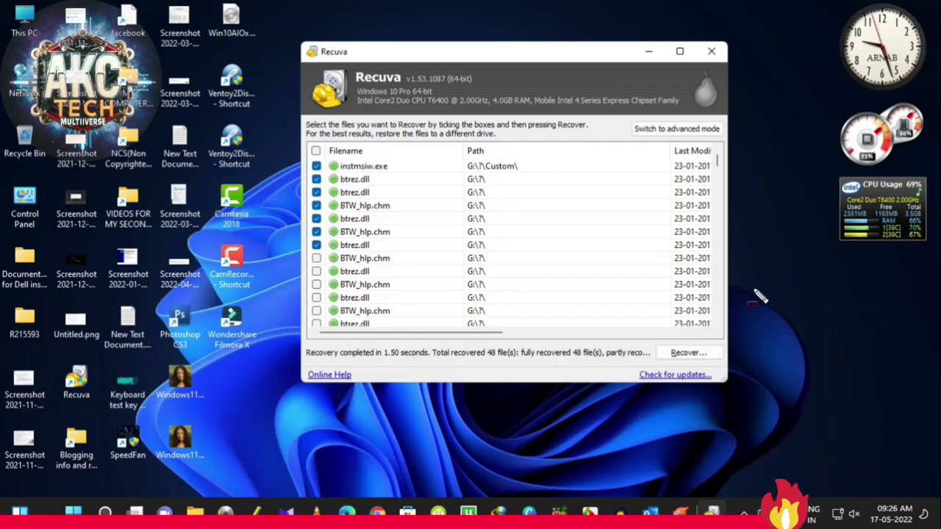
key("Down")
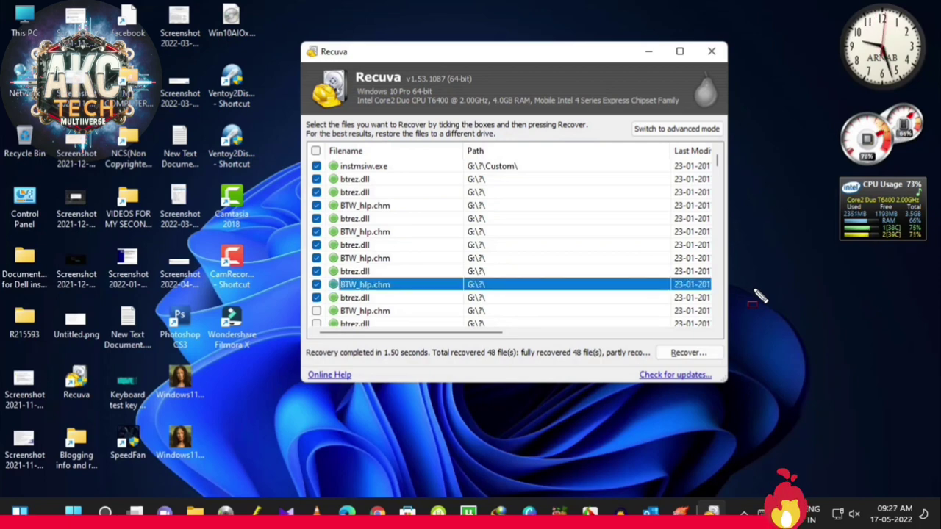
Mark the next eleven btw_hlp.chm and btrez.dll entries below the last marked btrez.dll for recovery
scroll(755, 297, "down", 4)
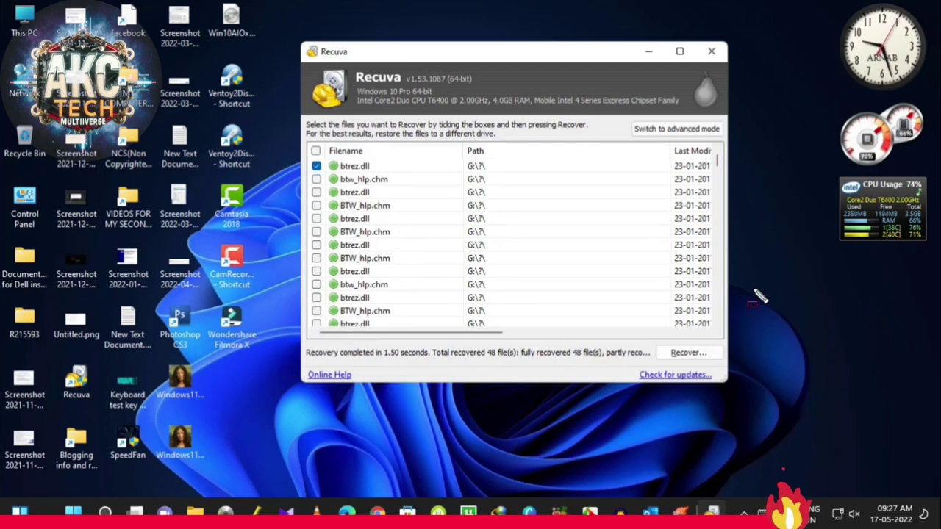
left_click(316, 179)
left_click(316, 192)
key("Down")
key("space")
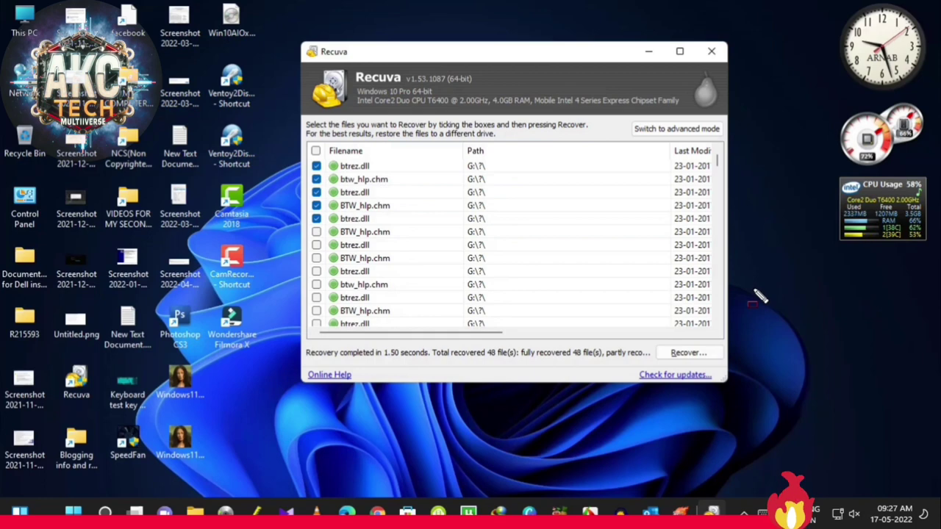
key("Down")
key("space")
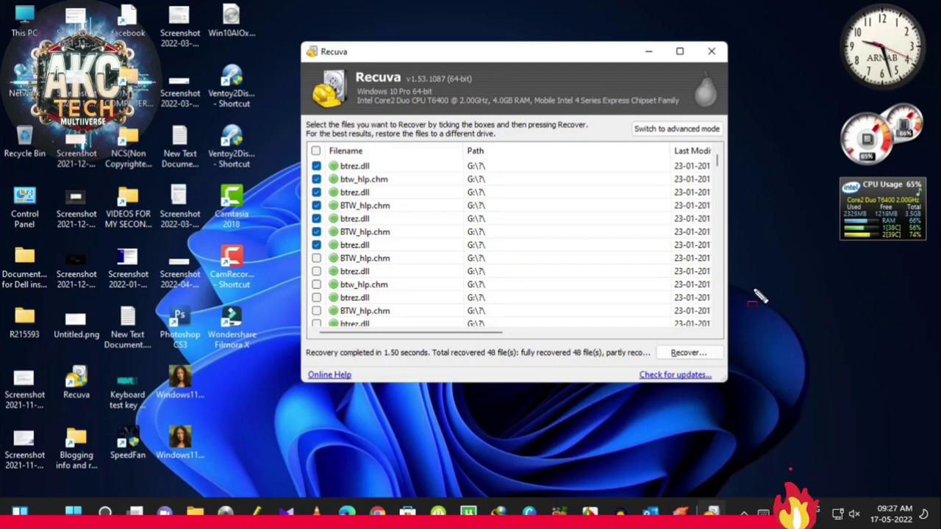
key("space")
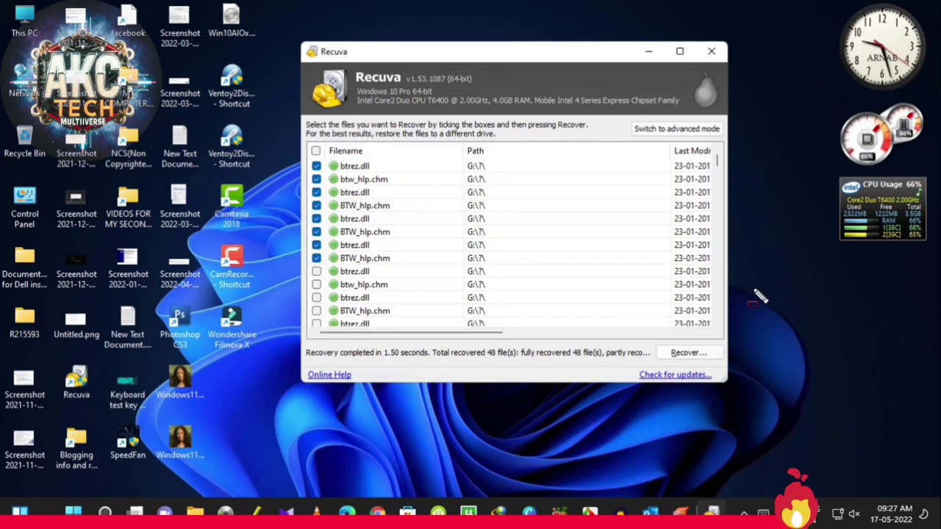
key("space")
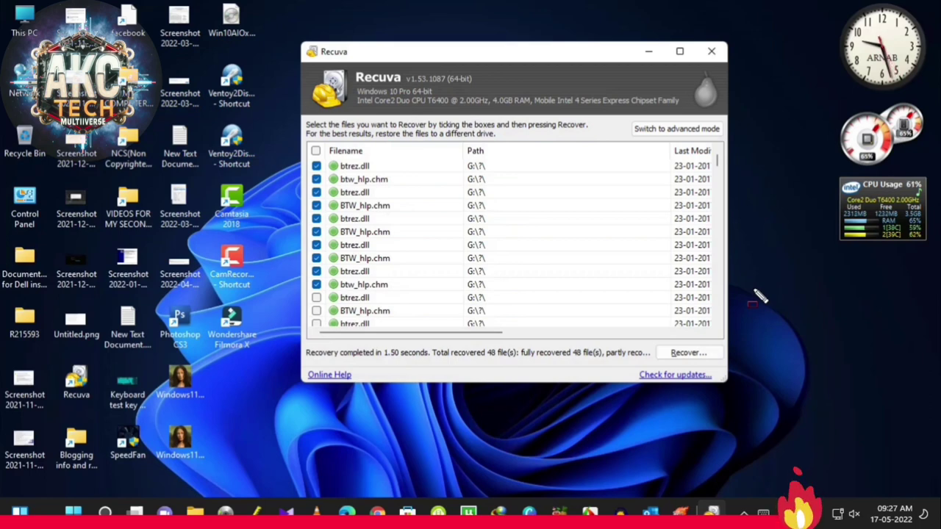
key("space")
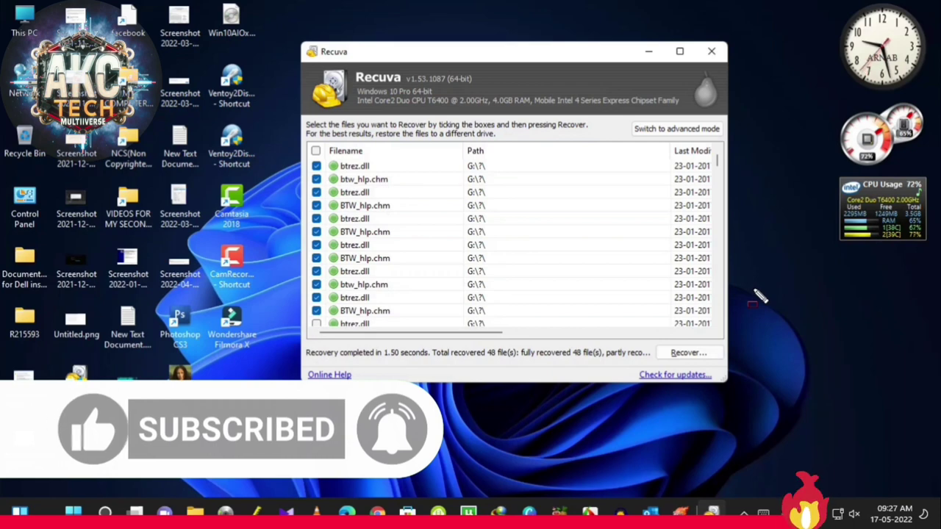
Continue marking the following run of btrez.dll and BTW_hlp.chm entries in the file list for recovery
scroll(756, 292, "down", 5)
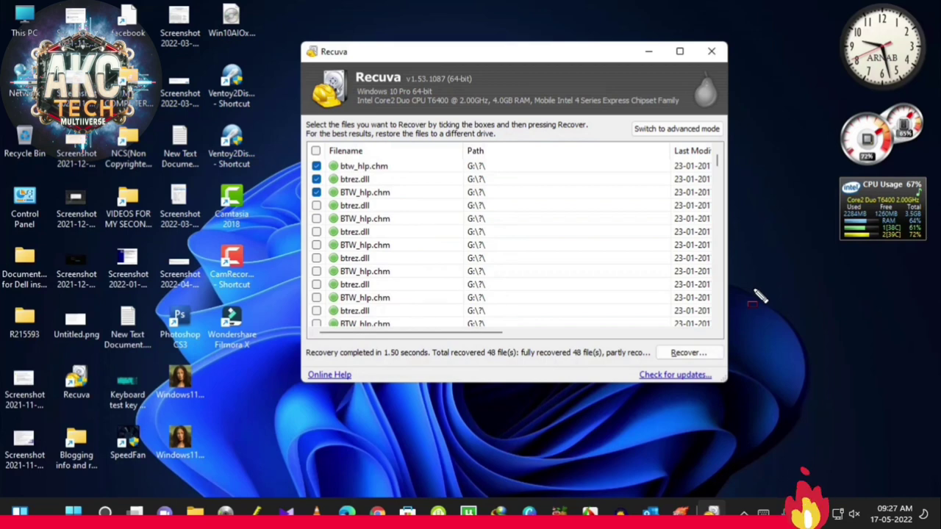
scroll(755, 292, "down", 2)
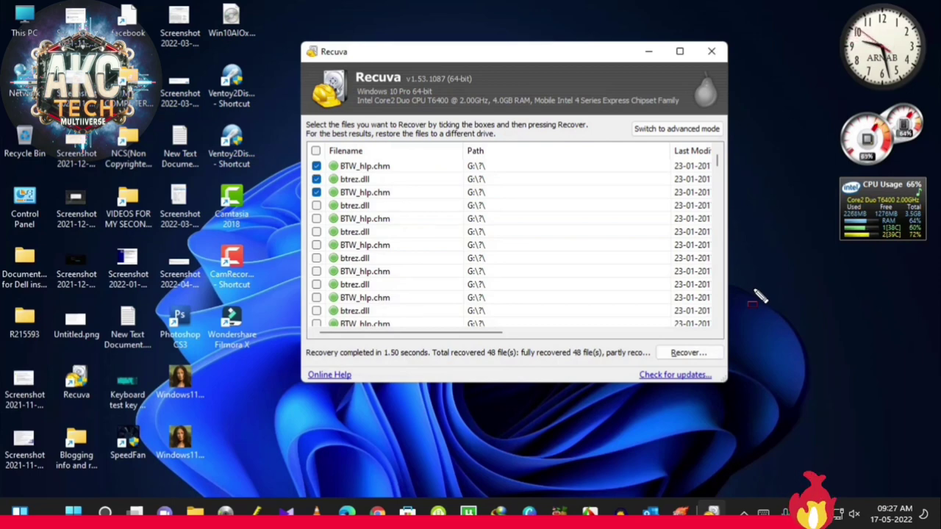
left_click(316, 205)
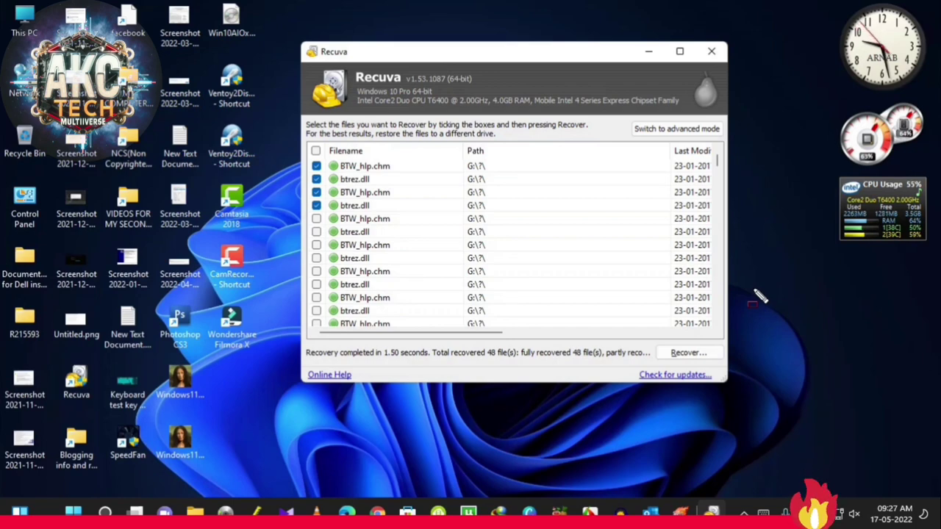
key("Down")
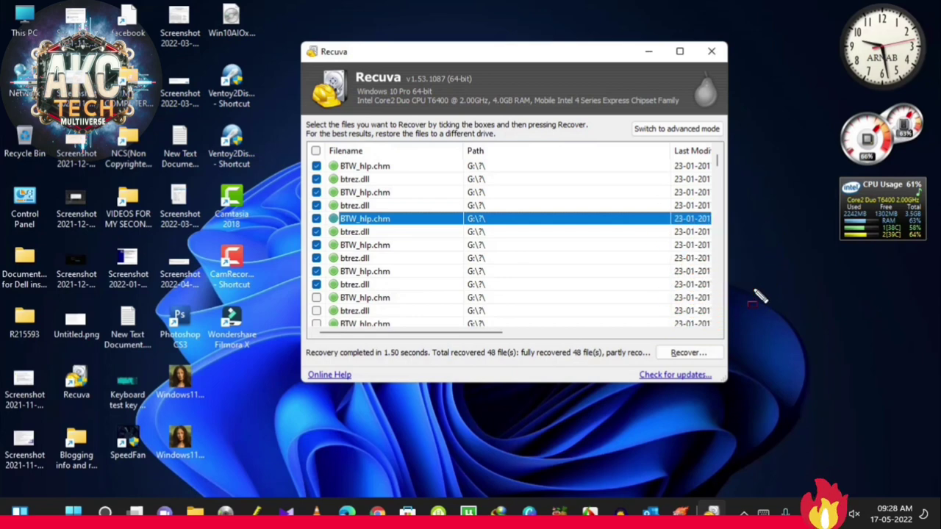
left_click(316, 297)
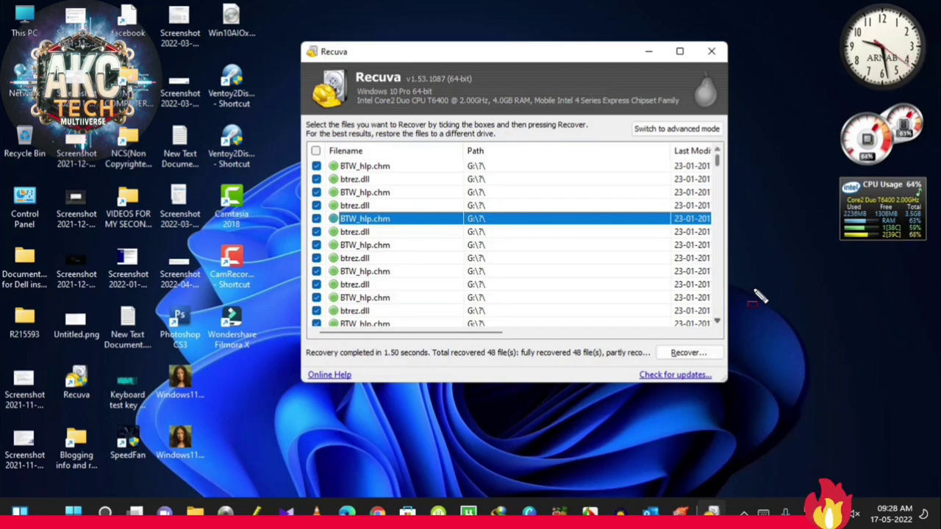
scroll(512, 244, "down", 2)
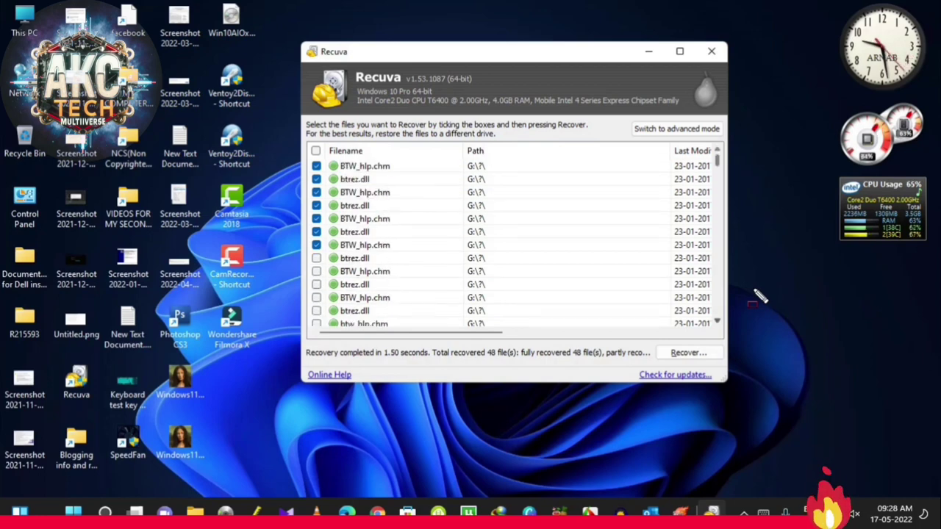
Look through the remaining unmarked recoverable files, including the fonts, browser add-ons, images, archives and driver files
scroll(512, 244, "down", 3)
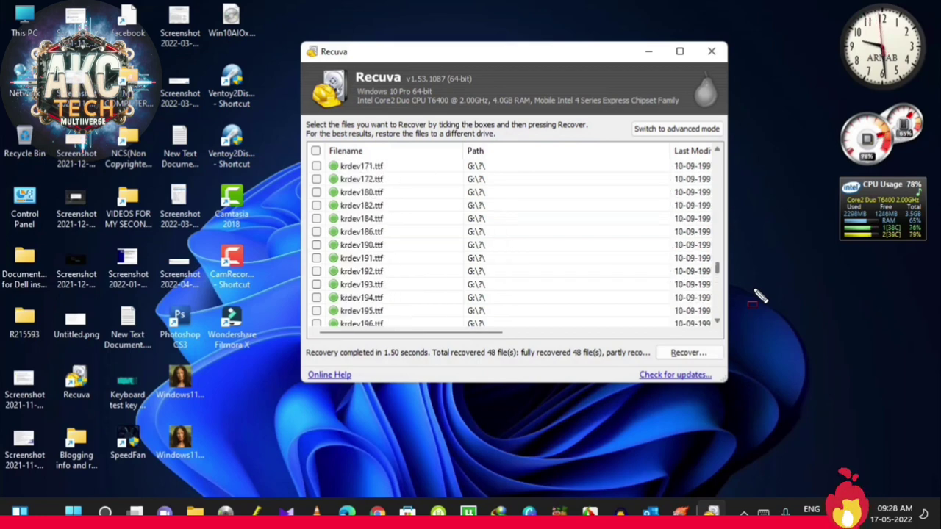
left_click_drag(717, 245, 717, 258)
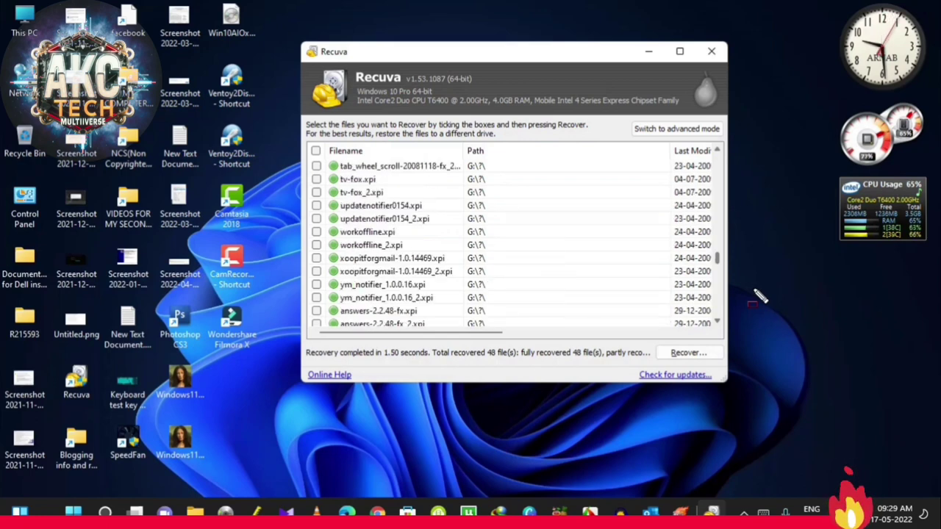
scroll(759, 296, "up", 5)
scroll(760, 295, "up", 3)
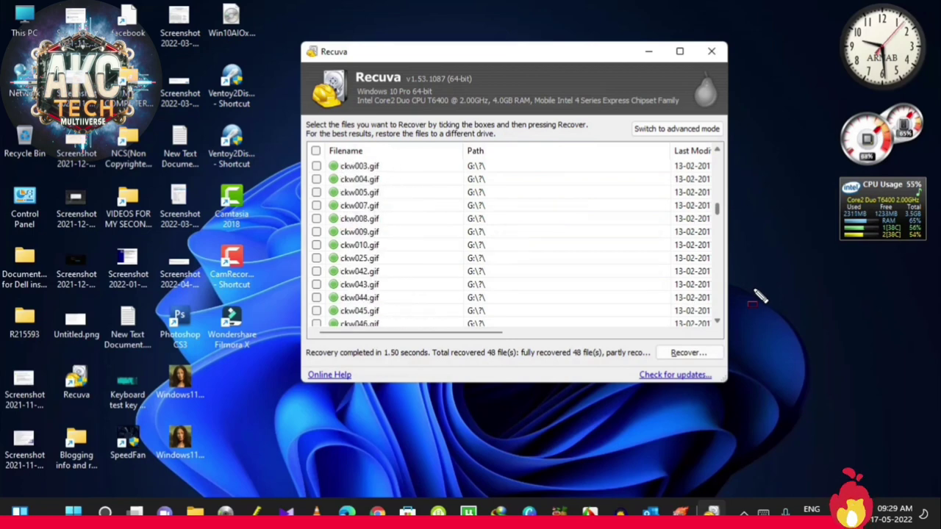
scroll(759, 296, "up", 3)
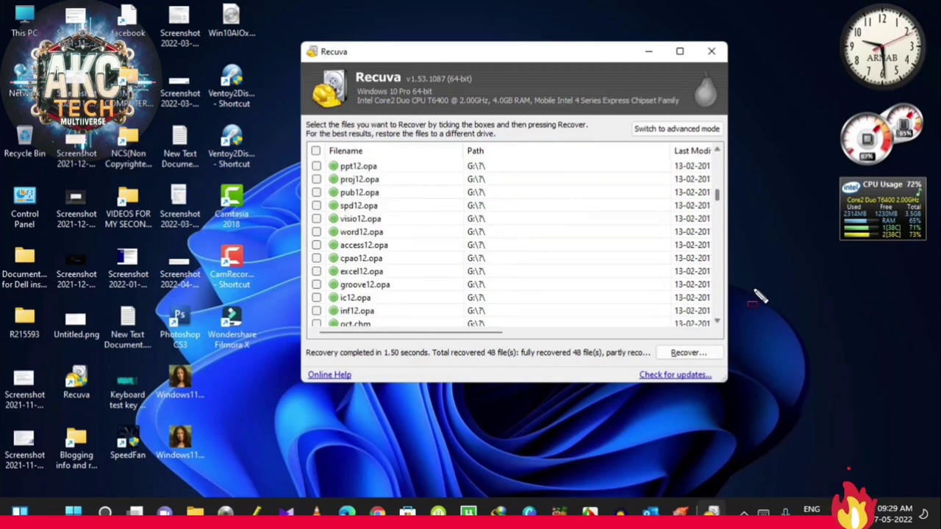
scroll(760, 296, "up", 10)
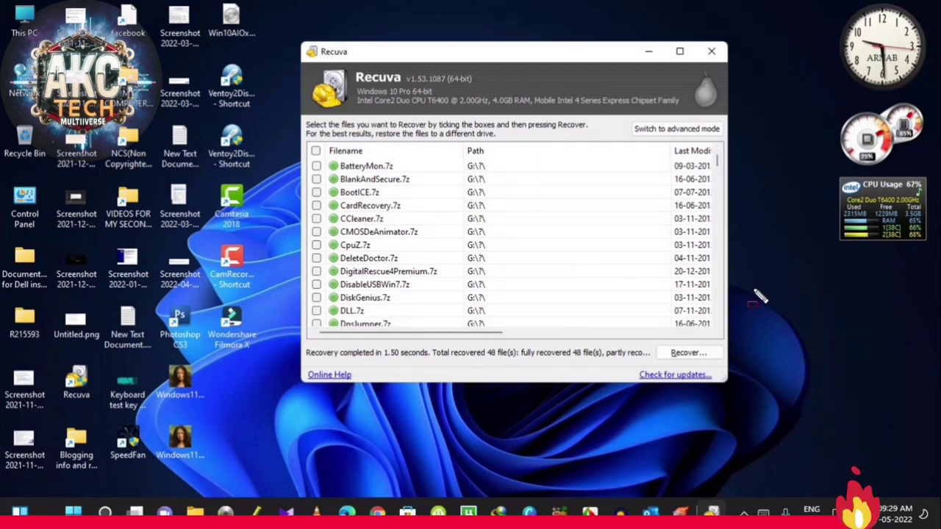
scroll(760, 295, "down", 1)
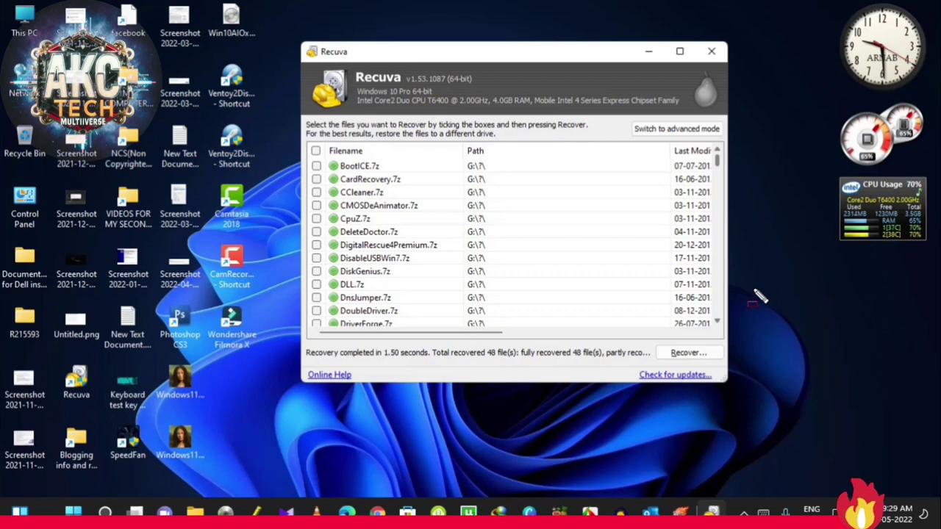
scroll(759, 295, "down", 10)
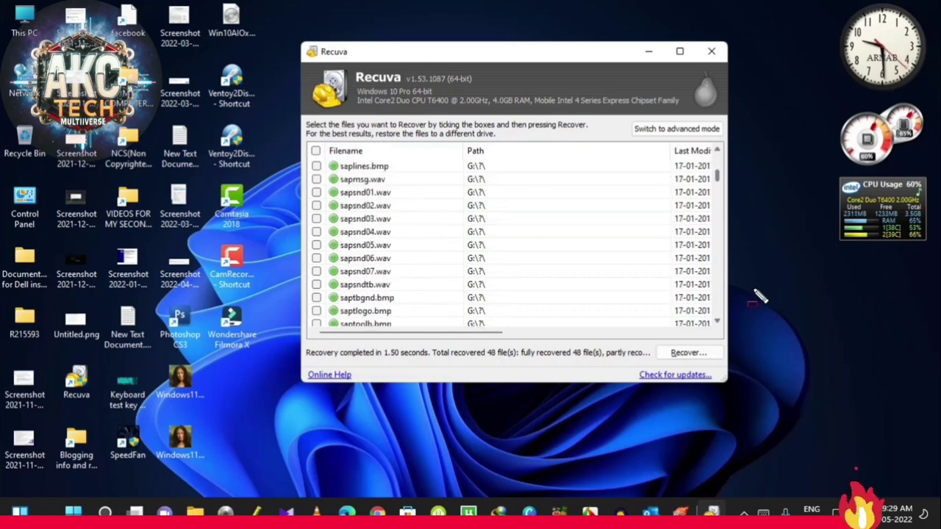
scroll(760, 295, "down", 15)
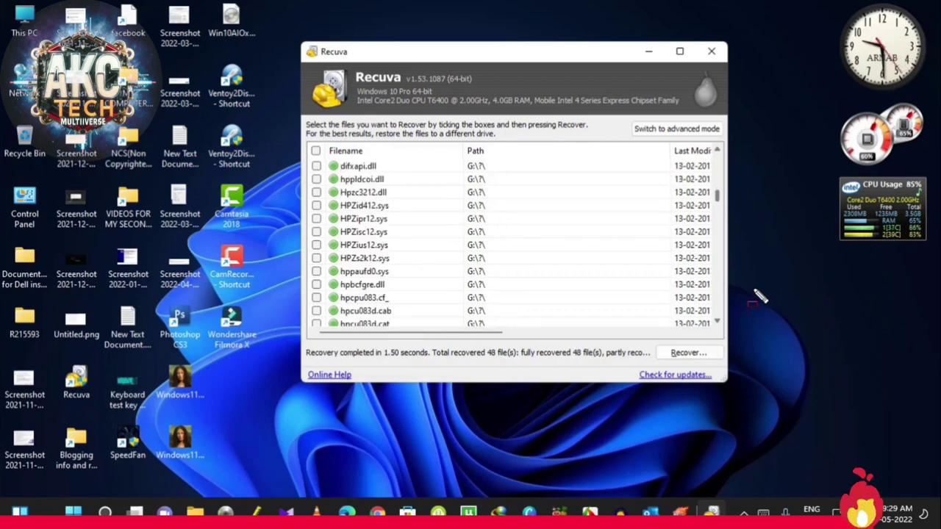
scroll(760, 295, "down", 15)
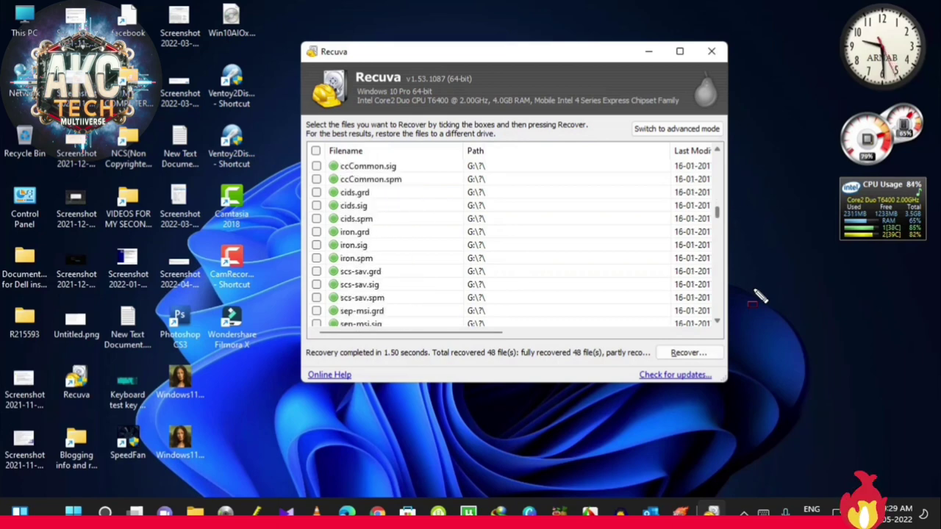
scroll(759, 295, "down", 4)
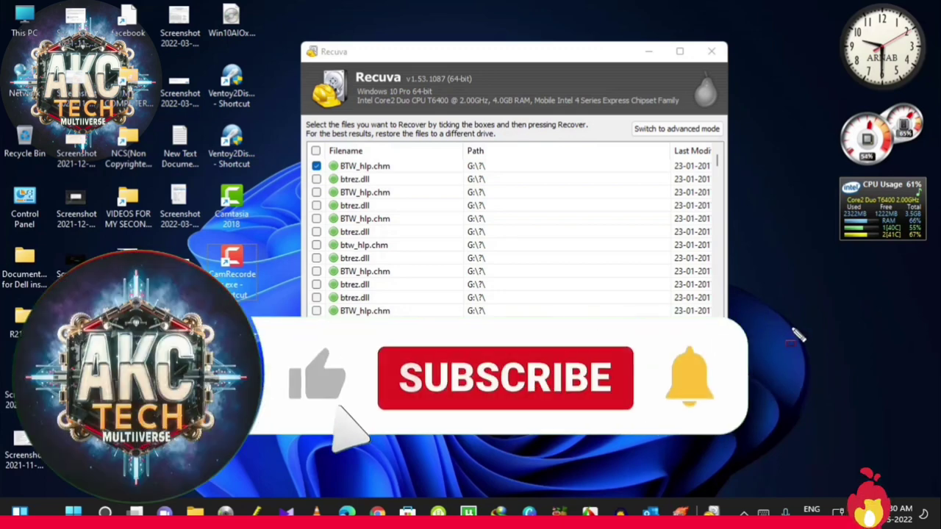
Start recovering the marked files into the External Lappy HDD Data Backup folder on New Volume (F:)
left_click(687, 346)
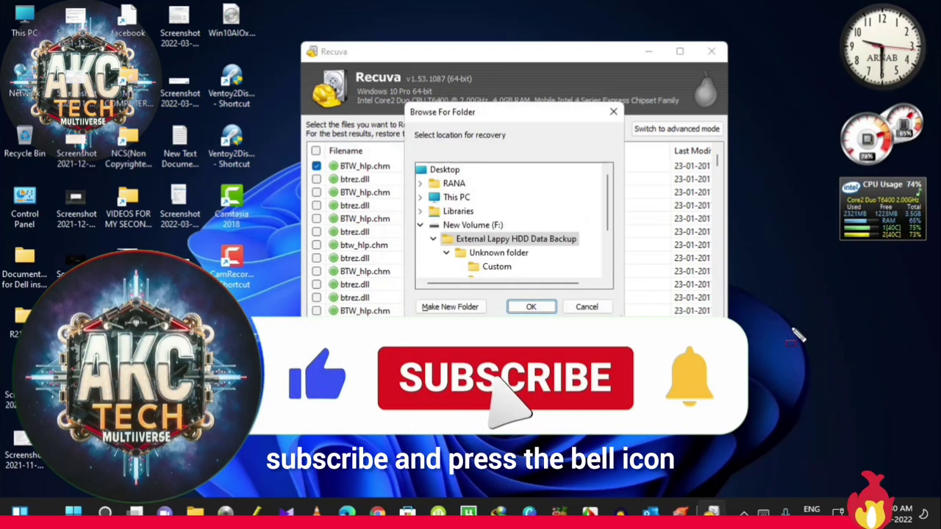
key("Escape")
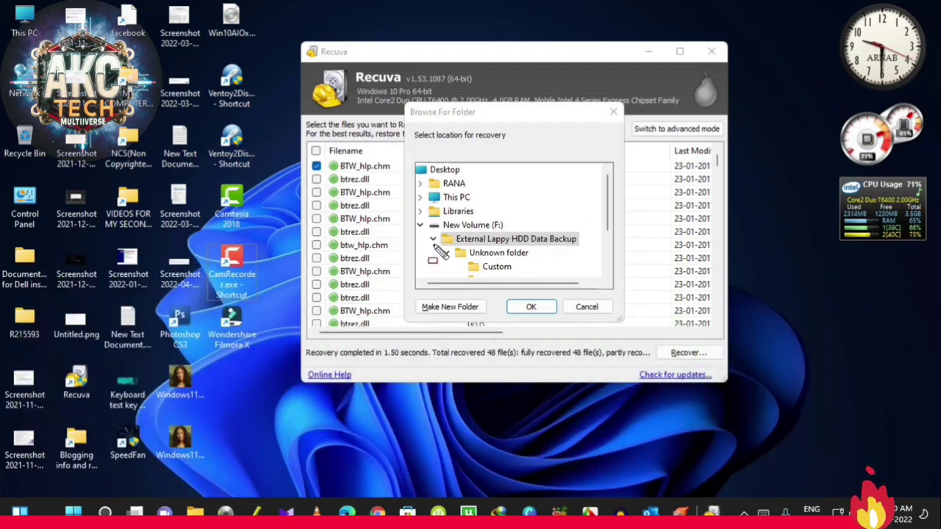
mouse_move(437, 233)
left_mouse_down()
mouse_move(550, 239)
mouse_move(584, 253)
left_mouse_up()
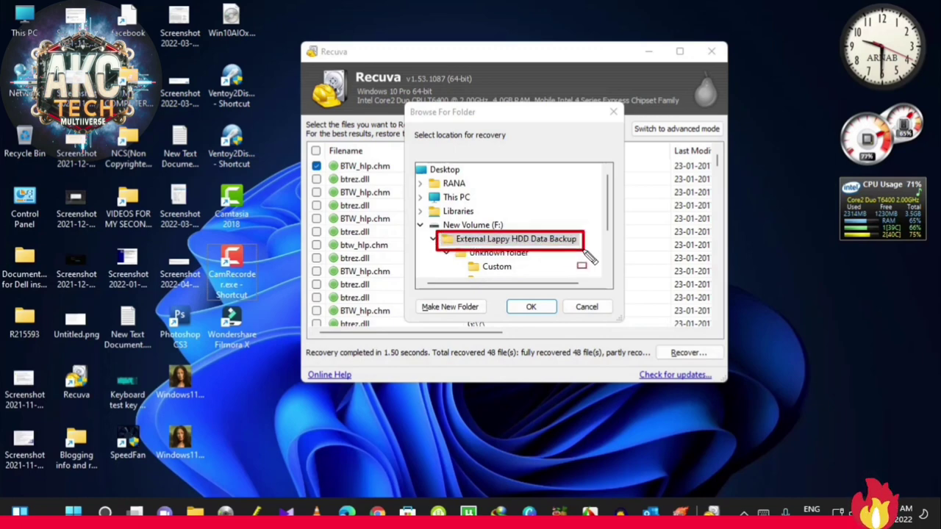
key("Escape")
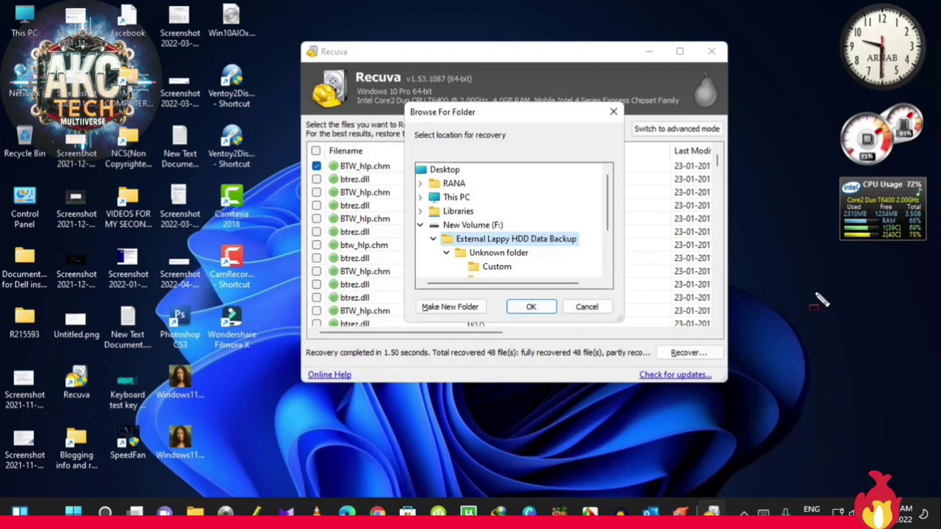
left_click(817, 294)
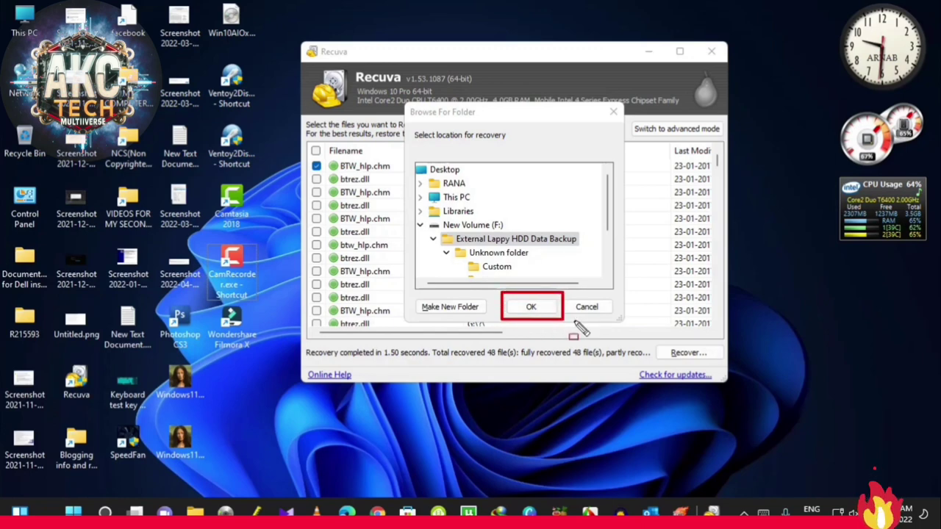
key("Escape")
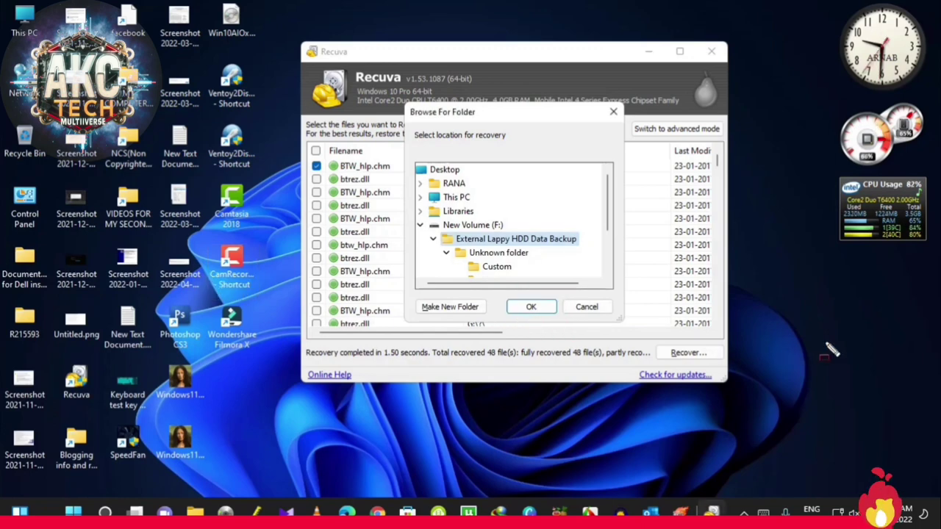
key("Return")
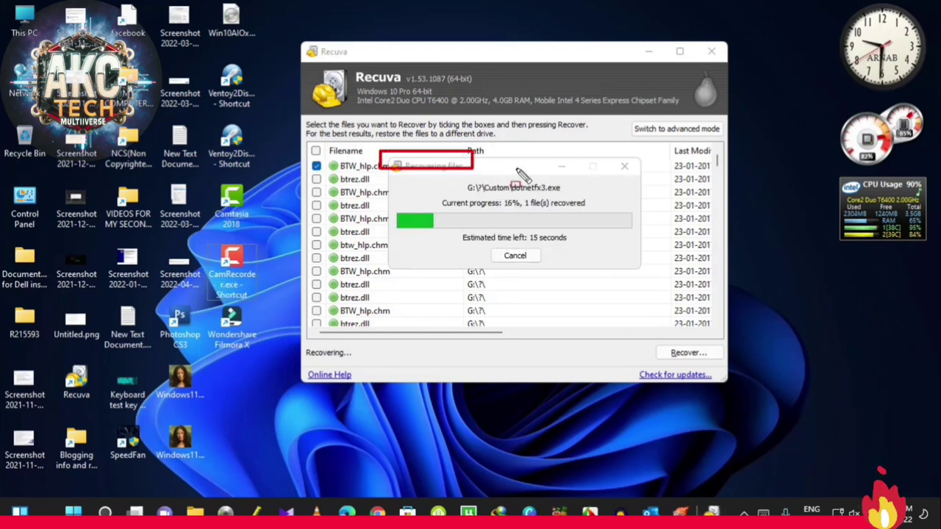
mouse_move(517, 170)
left_mouse_down()
mouse_move(641, 222)
mouse_move(654, 282)
left_mouse_up()
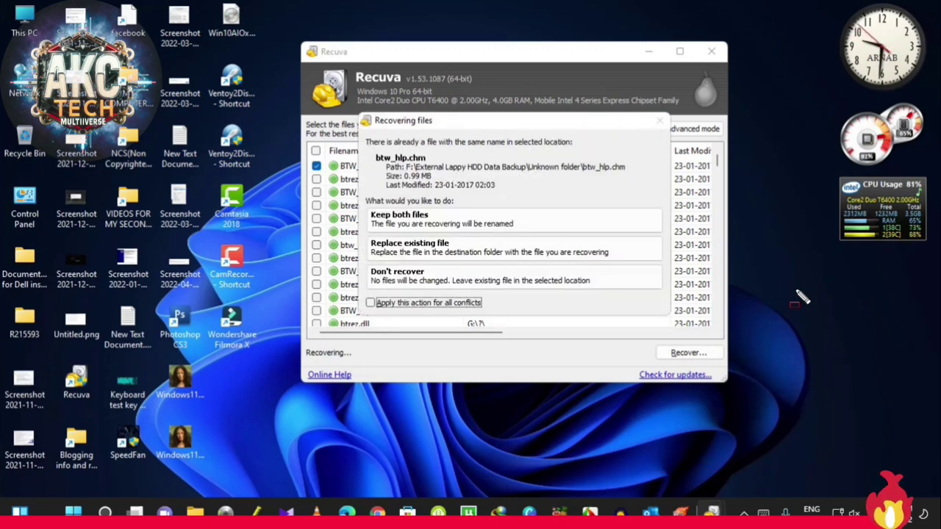
left_click(795, 290)
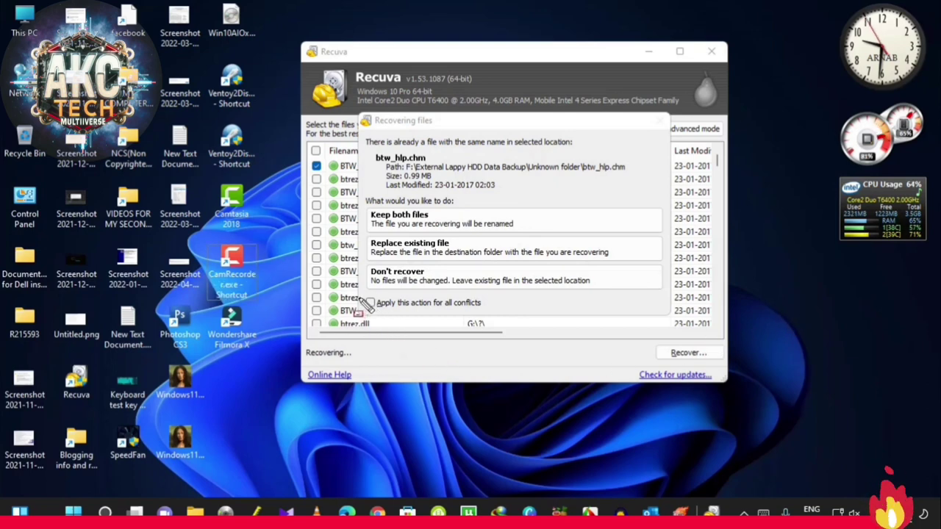
mouse_move(363, 296)
left_mouse_down()
mouse_move(496, 325)
mouse_move(490, 315)
left_mouse_up()
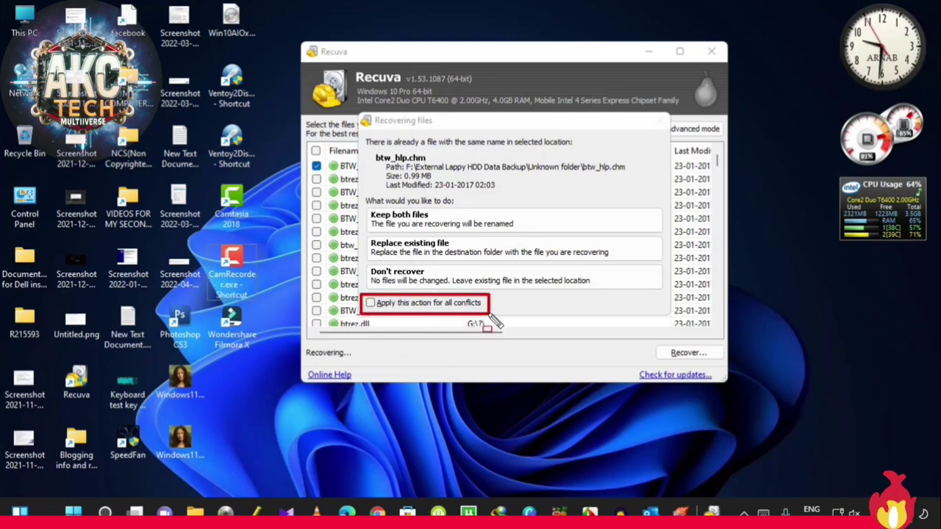
key("Escape")
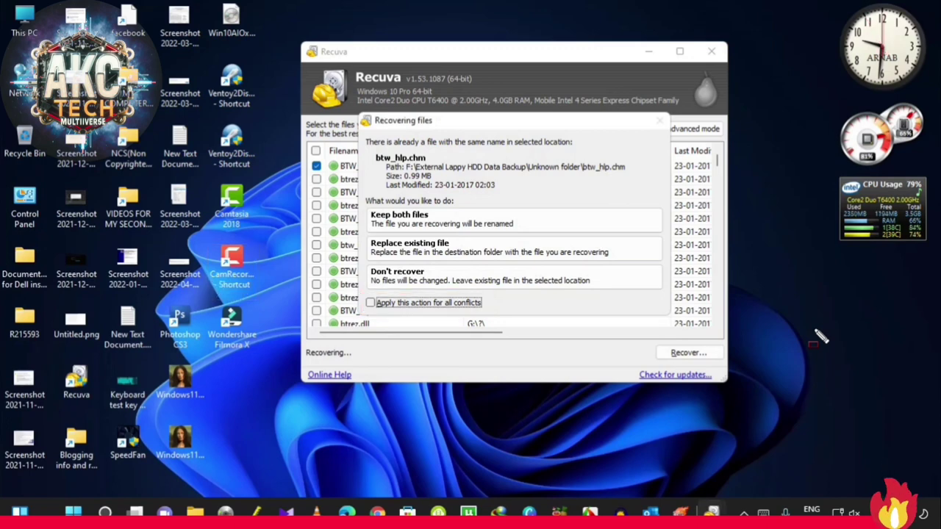
left_click(830, 325)
key("ctrl+shift+d")
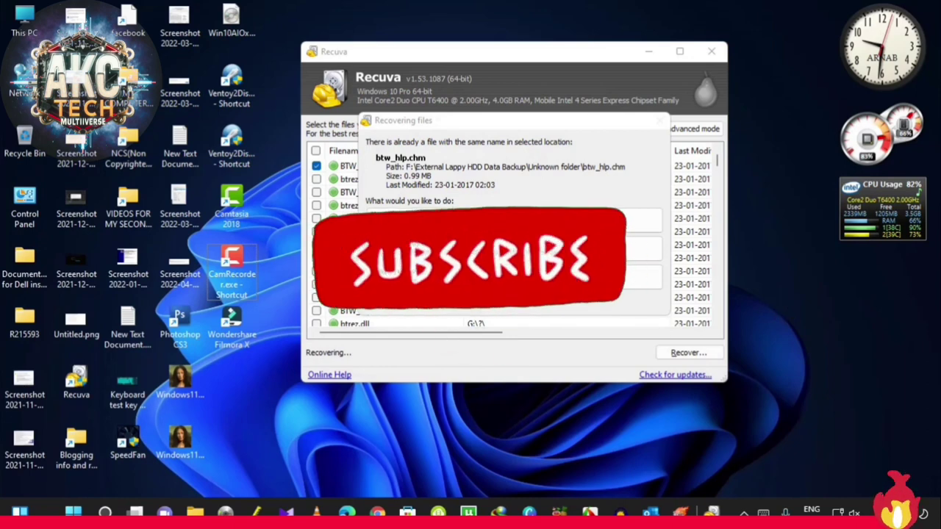
mouse_move(363, 235)
left_mouse_down()
mouse_move(645, 254)
mouse_move(666, 266)
left_mouse_up()
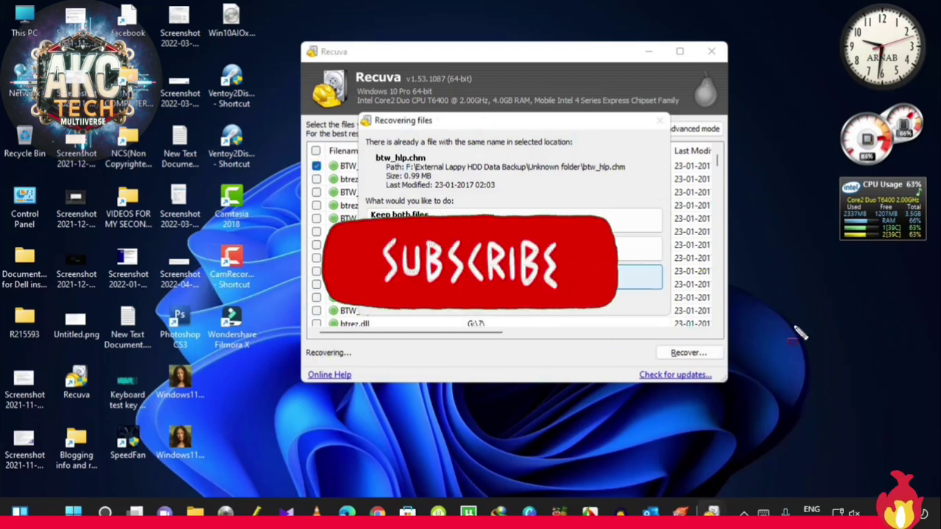
Answer the file name conflict for btw_hlp.chm with the preselected option, and dismiss the summary once the recovery has finished
key("Return")
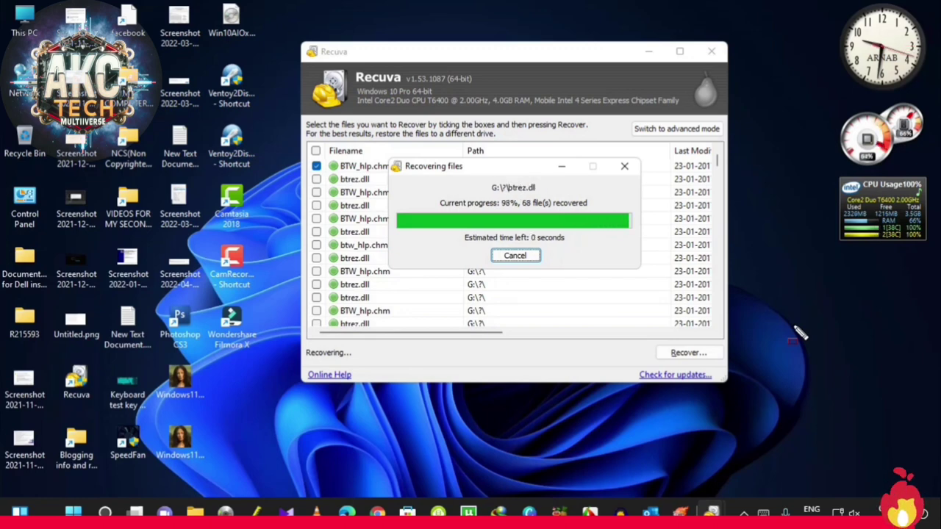
left_click(793, 325)
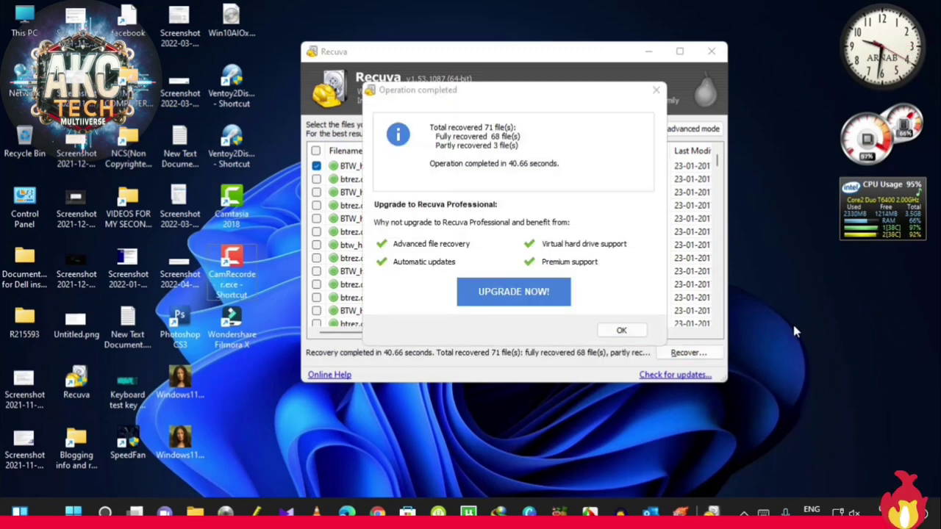
mouse_move(359, 82)
left_mouse_down()
mouse_move(675, 183)
mouse_move(680, 341)
mouse_move(669, 353)
left_mouse_up()
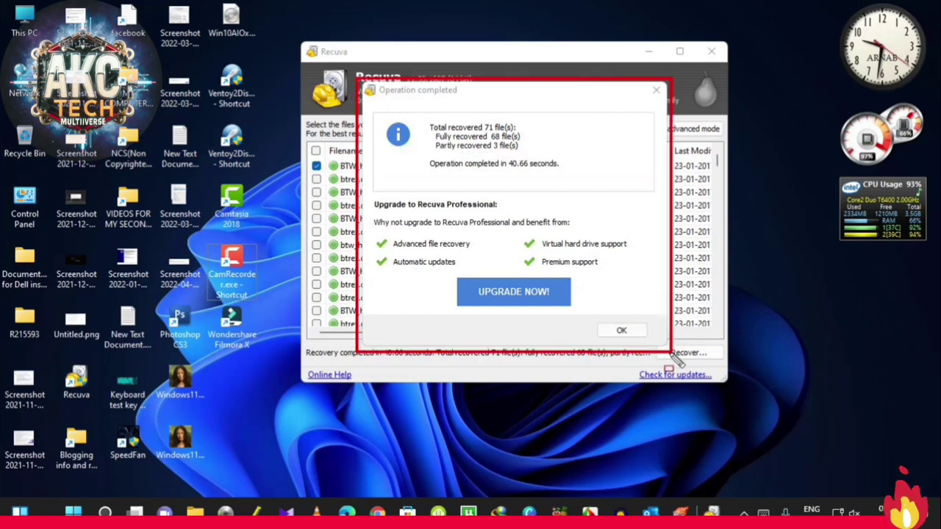
key("Escape")
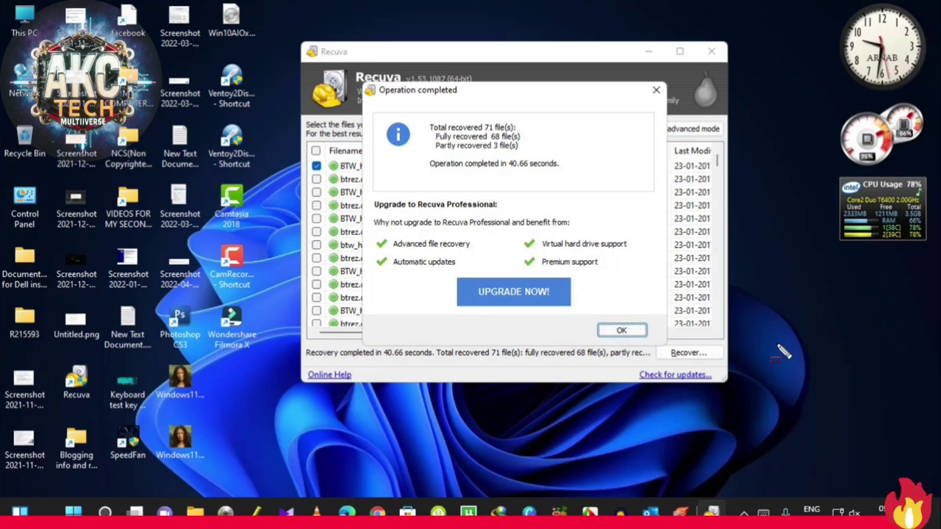
key("ctrl+shift+d")
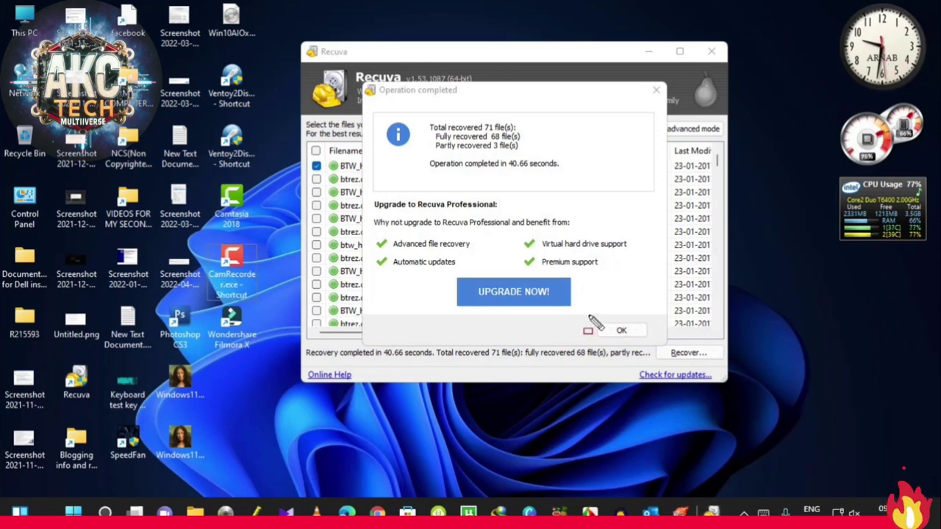
left_click_drag(589, 314, 657, 344)
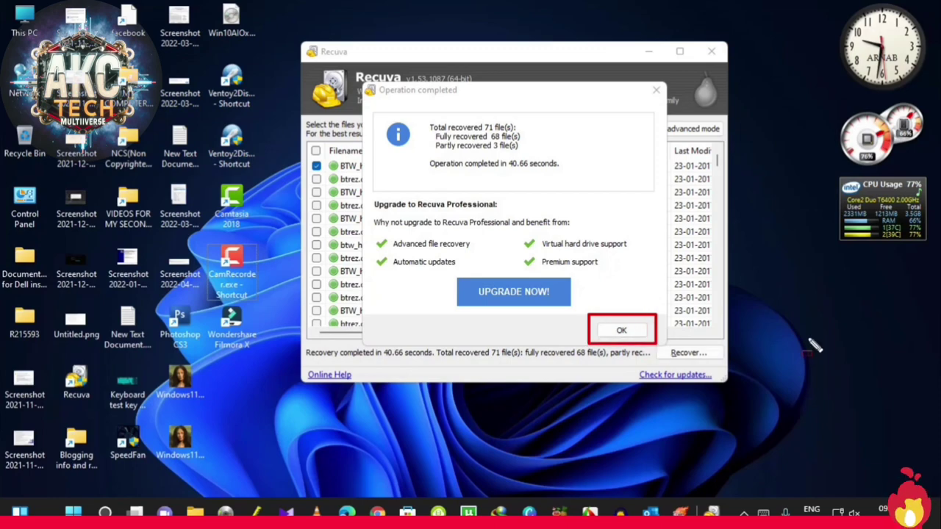
key("Escape")
key("Return")
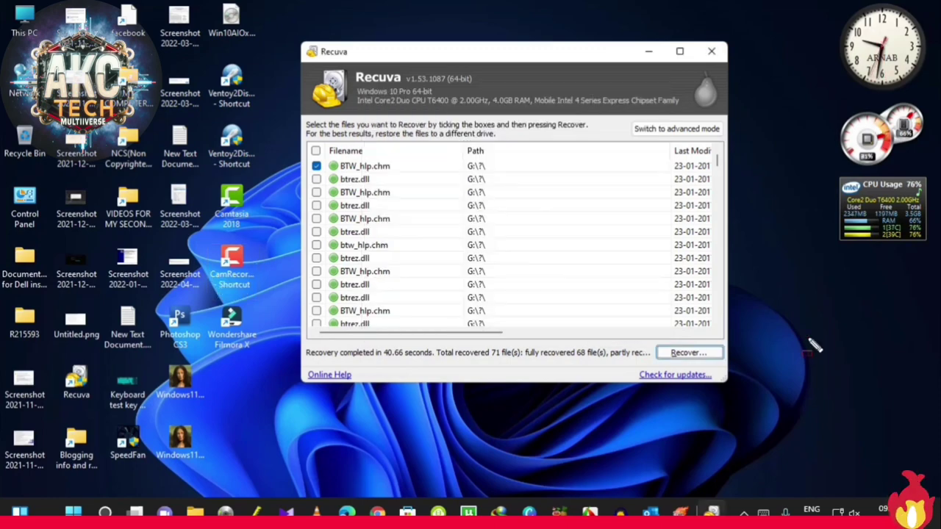